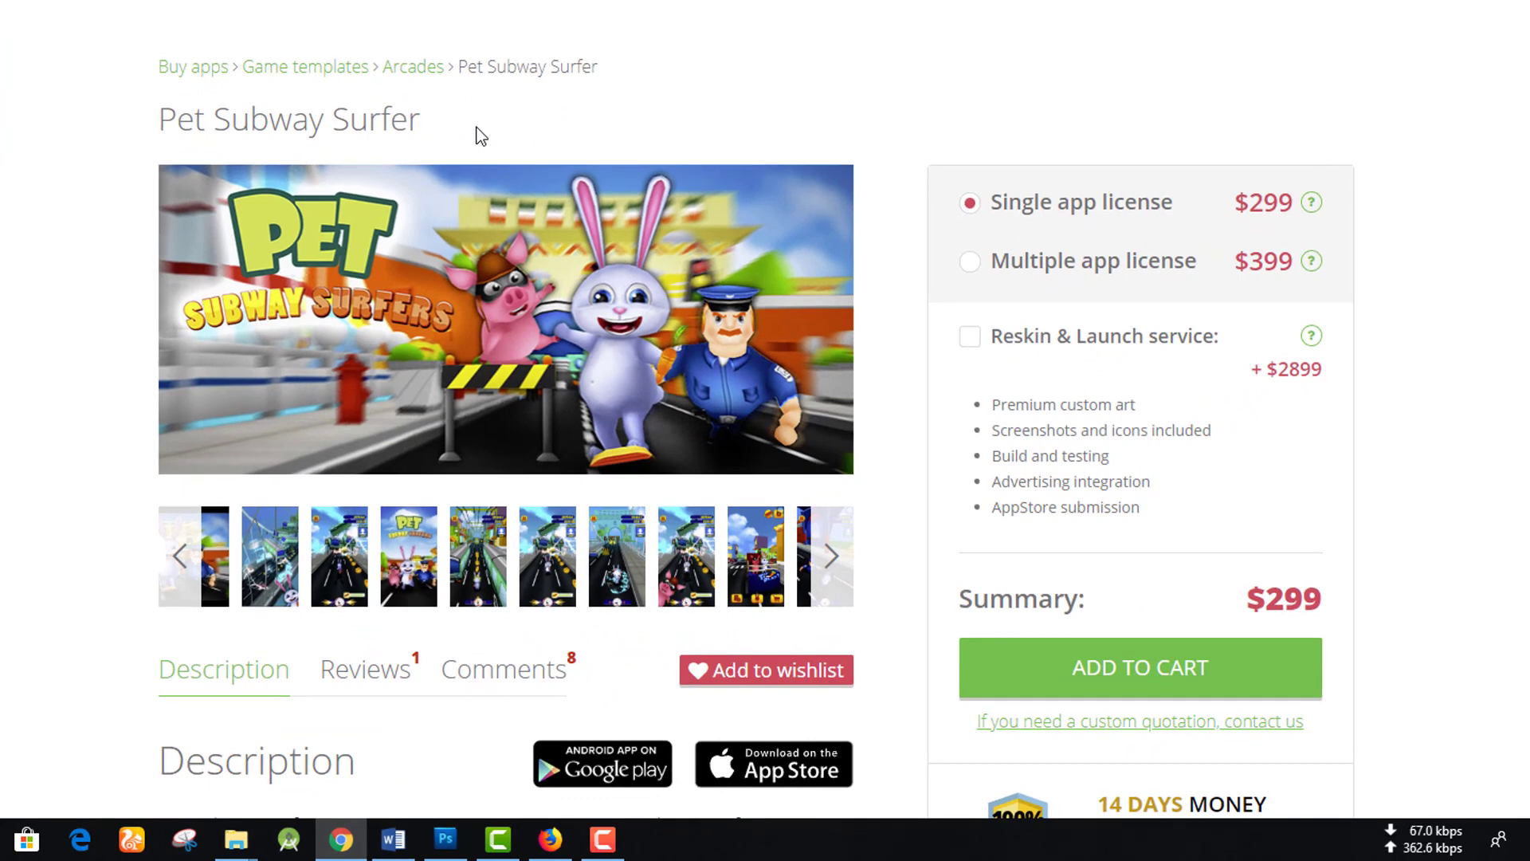
Review the Pet Subway Surfer template page on SellMyApp and compare it with the finished 512 1.png icon
{"action": "scroll", "coordinate": [8, 422], "scroll_direction": "down", "scroll_amount": 3}
{"action": "scroll", "coordinate": [8, 422], "scroll_direction": "up", "scroll_amount": 3}
{"action": "scroll", "coordinate": [506, 318], "scroll_direction": "down", "scroll_amount": 3}
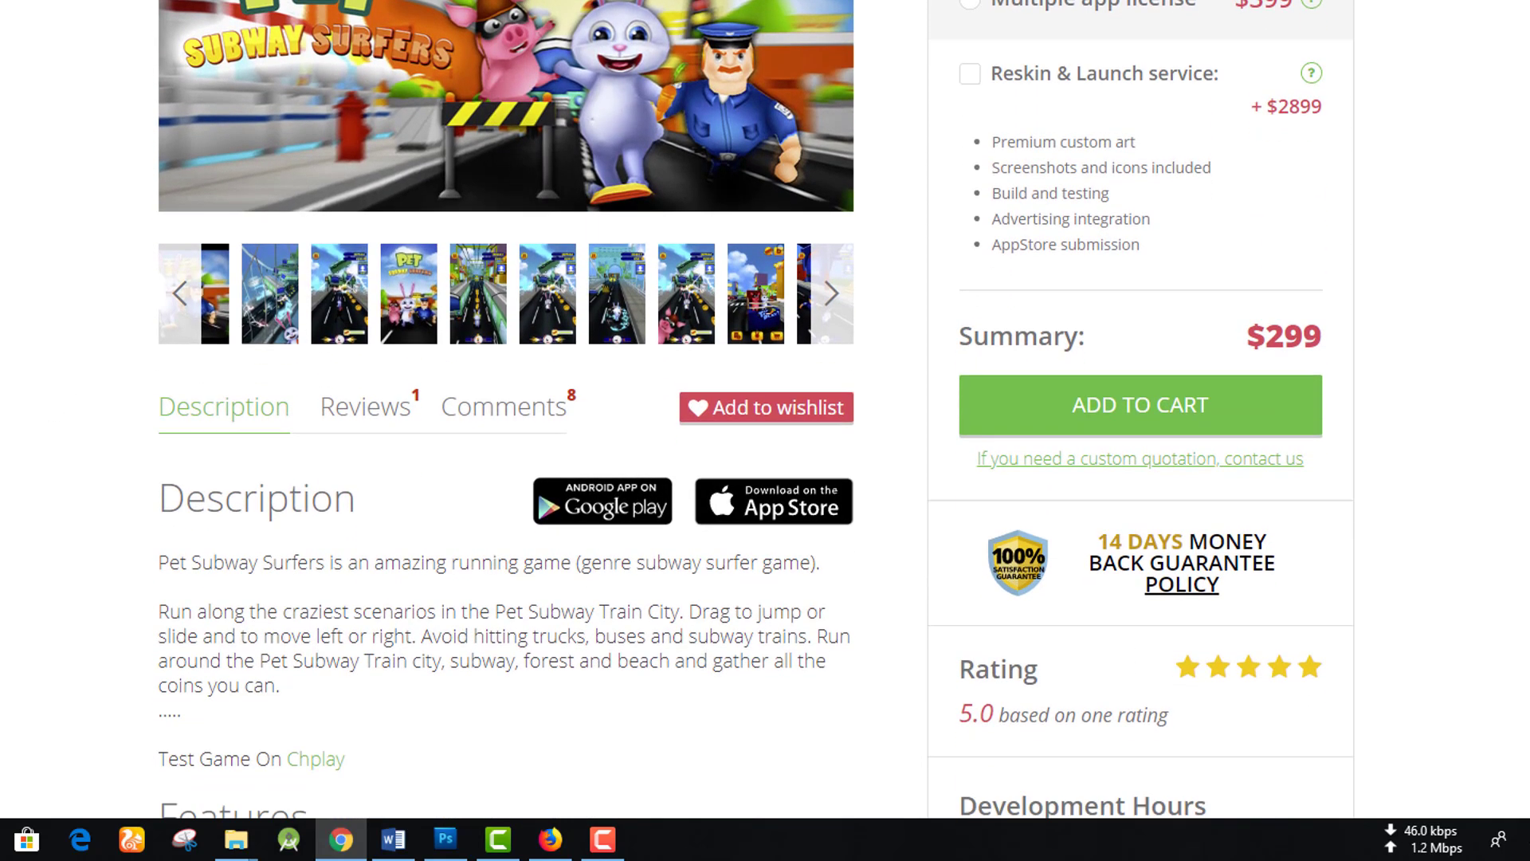
{"action": "scroll", "coordinate": [507, 319], "scroll_direction": "up", "scroll_amount": 2}
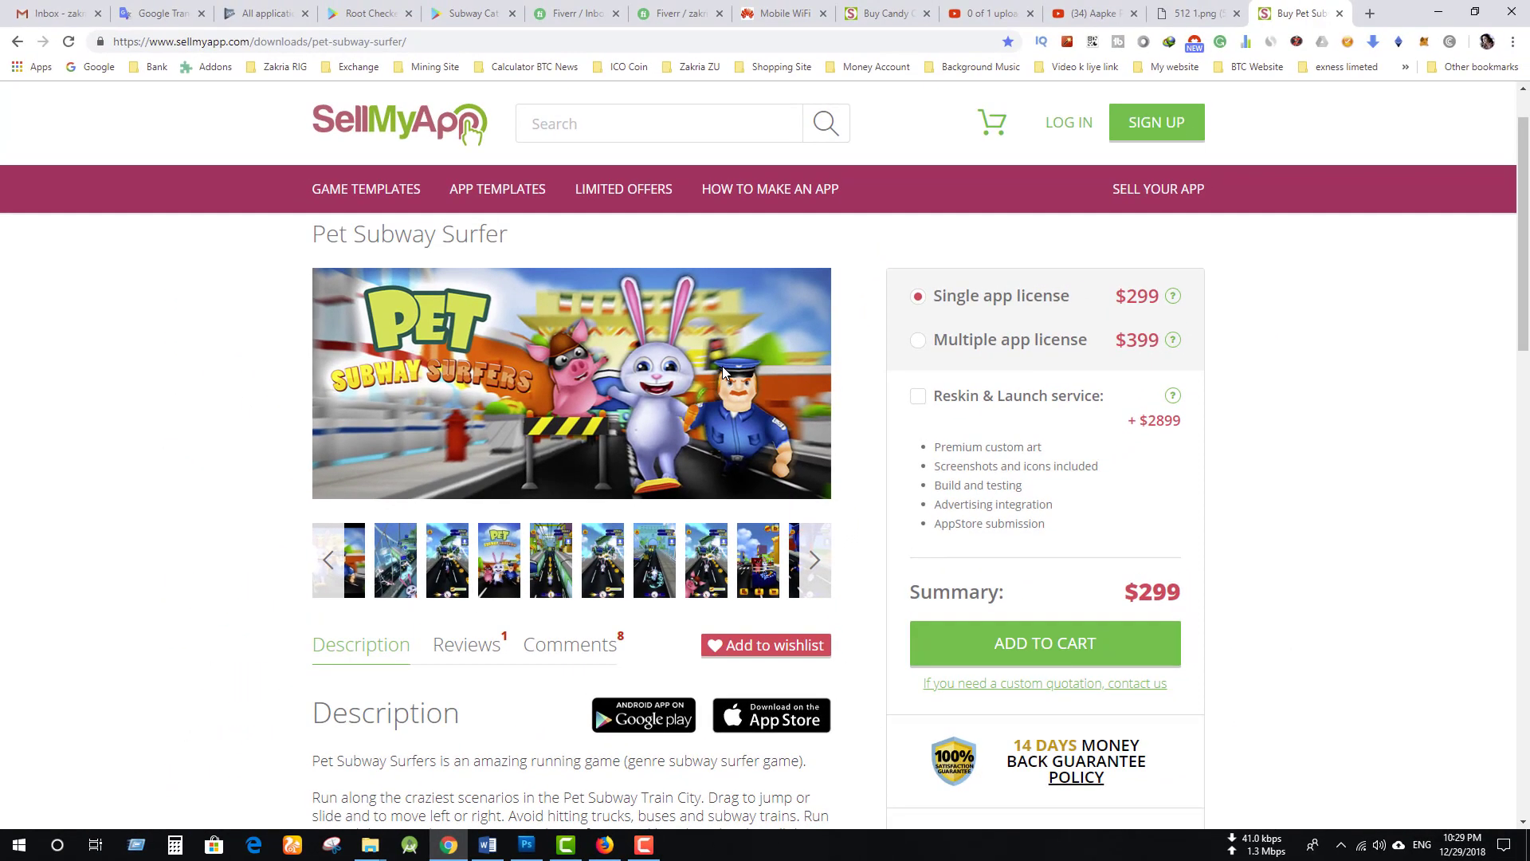
{"action": "left_click", "coordinate": [1181, 22]}
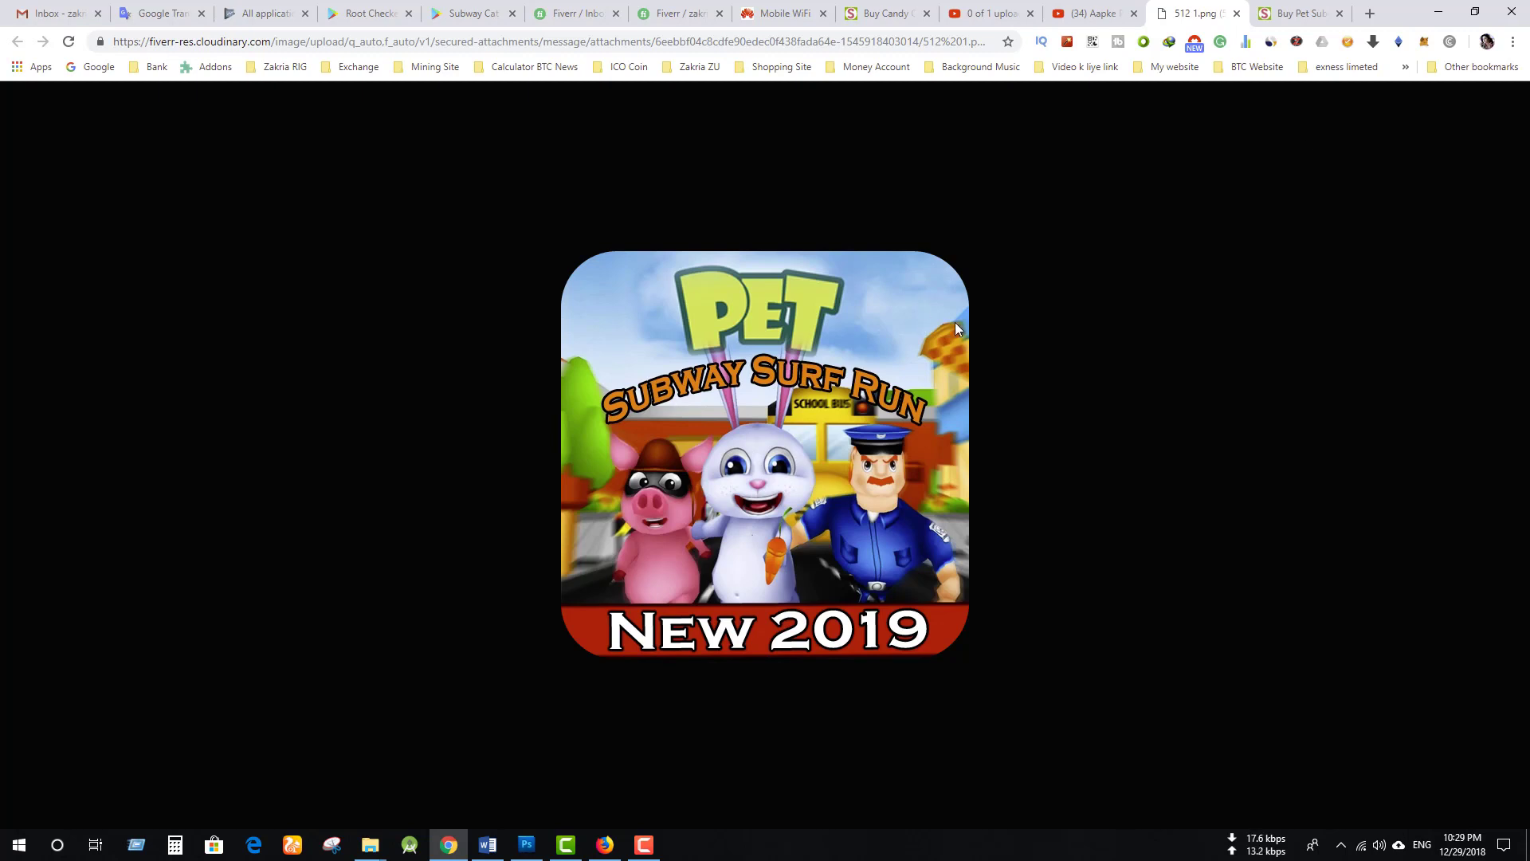
{"action": "left_click", "coordinate": [1298, 13]}
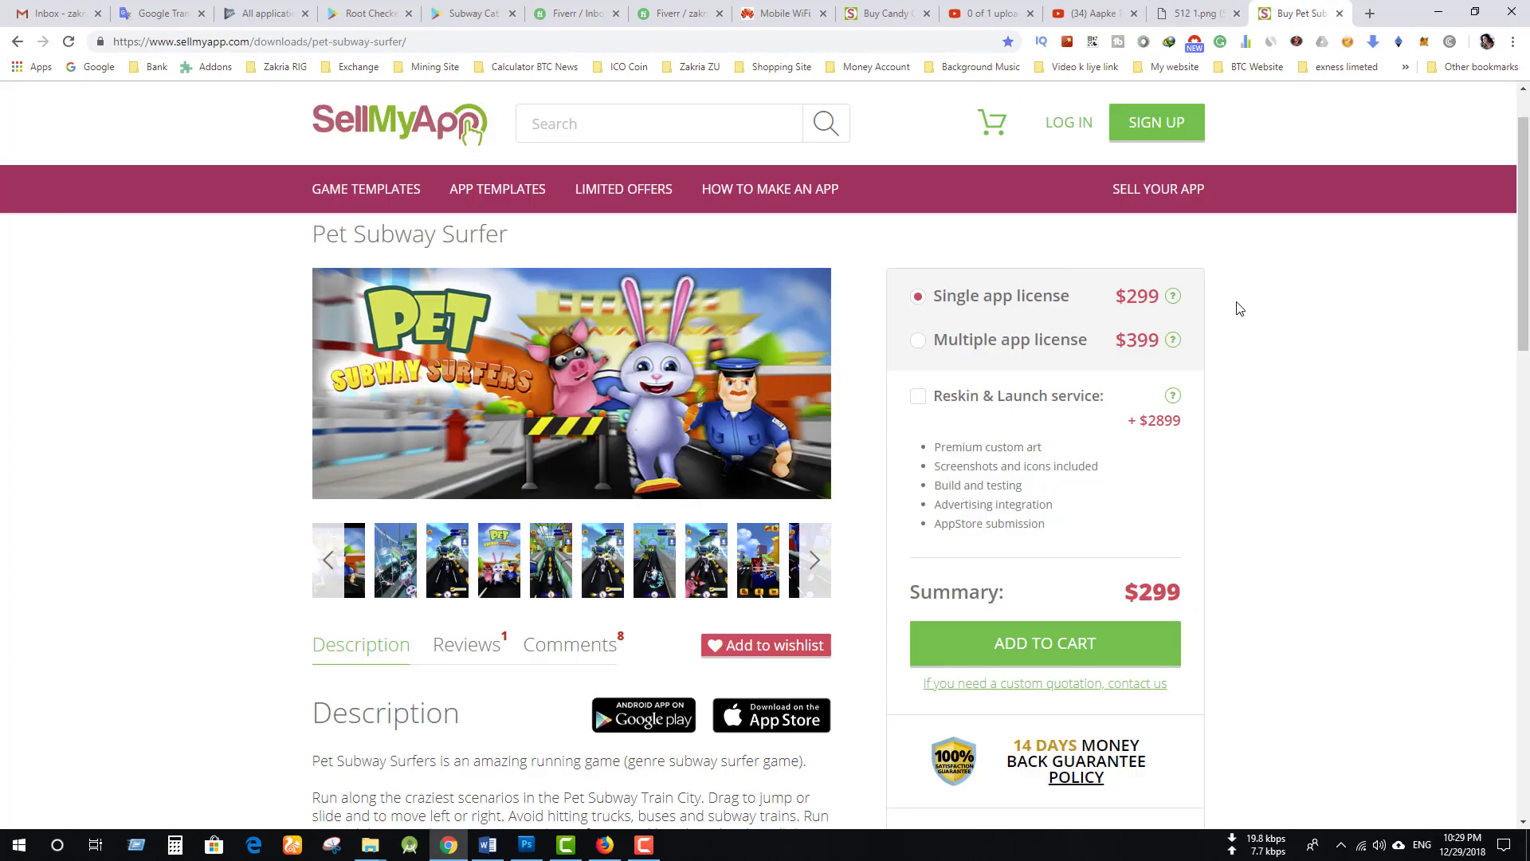
{"action": "scroll", "coordinate": [1205, 338], "scroll_direction": "down", "scroll_amount": 10}
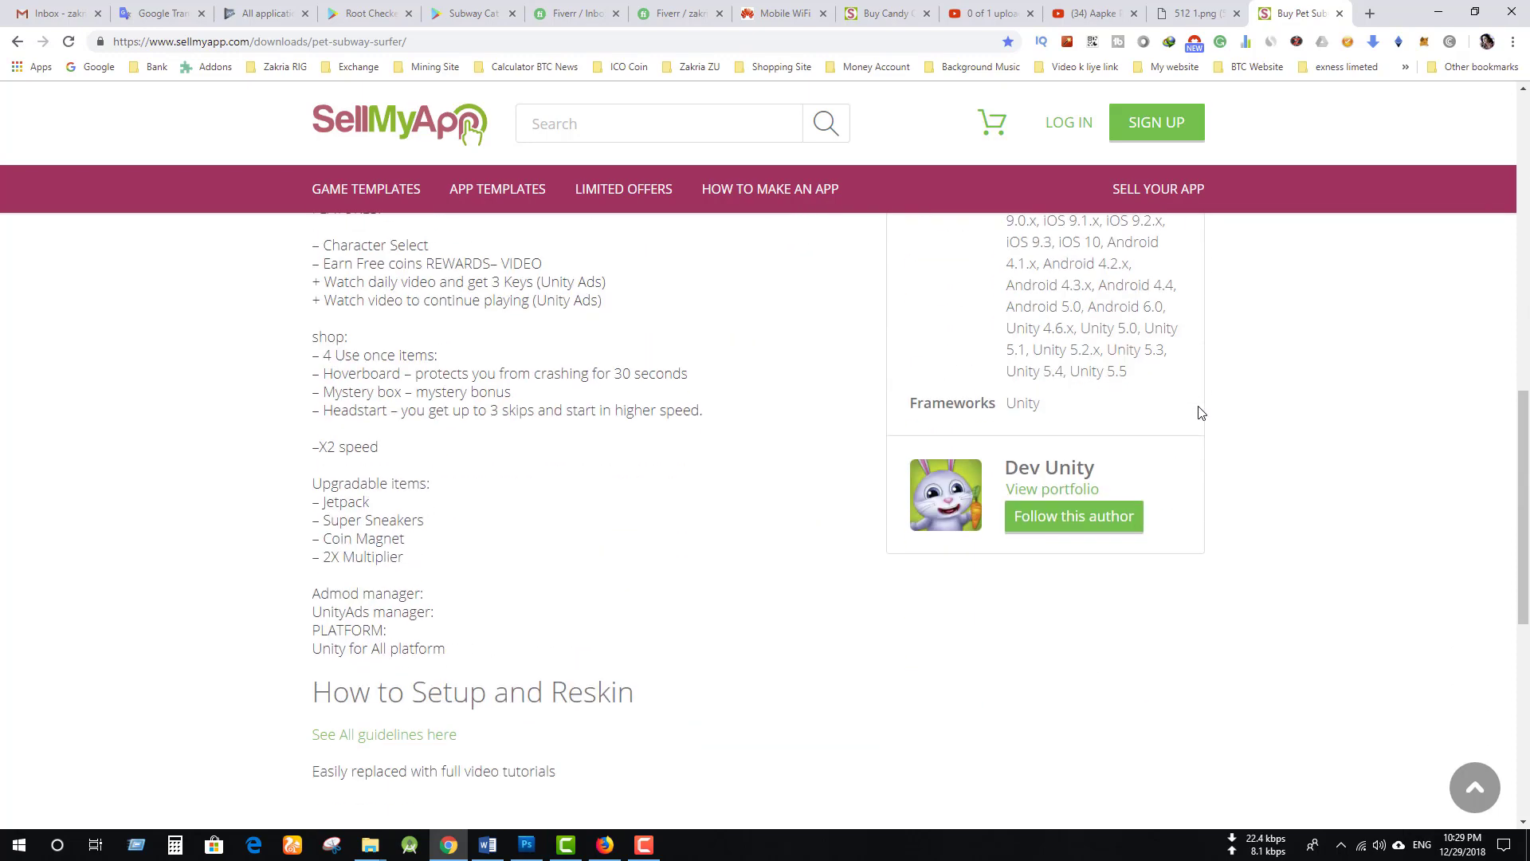
{"action": "scroll", "coordinate": [1201, 412], "scroll_direction": "up", "scroll_amount": 10}
{"action": "scroll", "coordinate": [1201, 412], "scroll_direction": "up", "scroll_amount": 1}
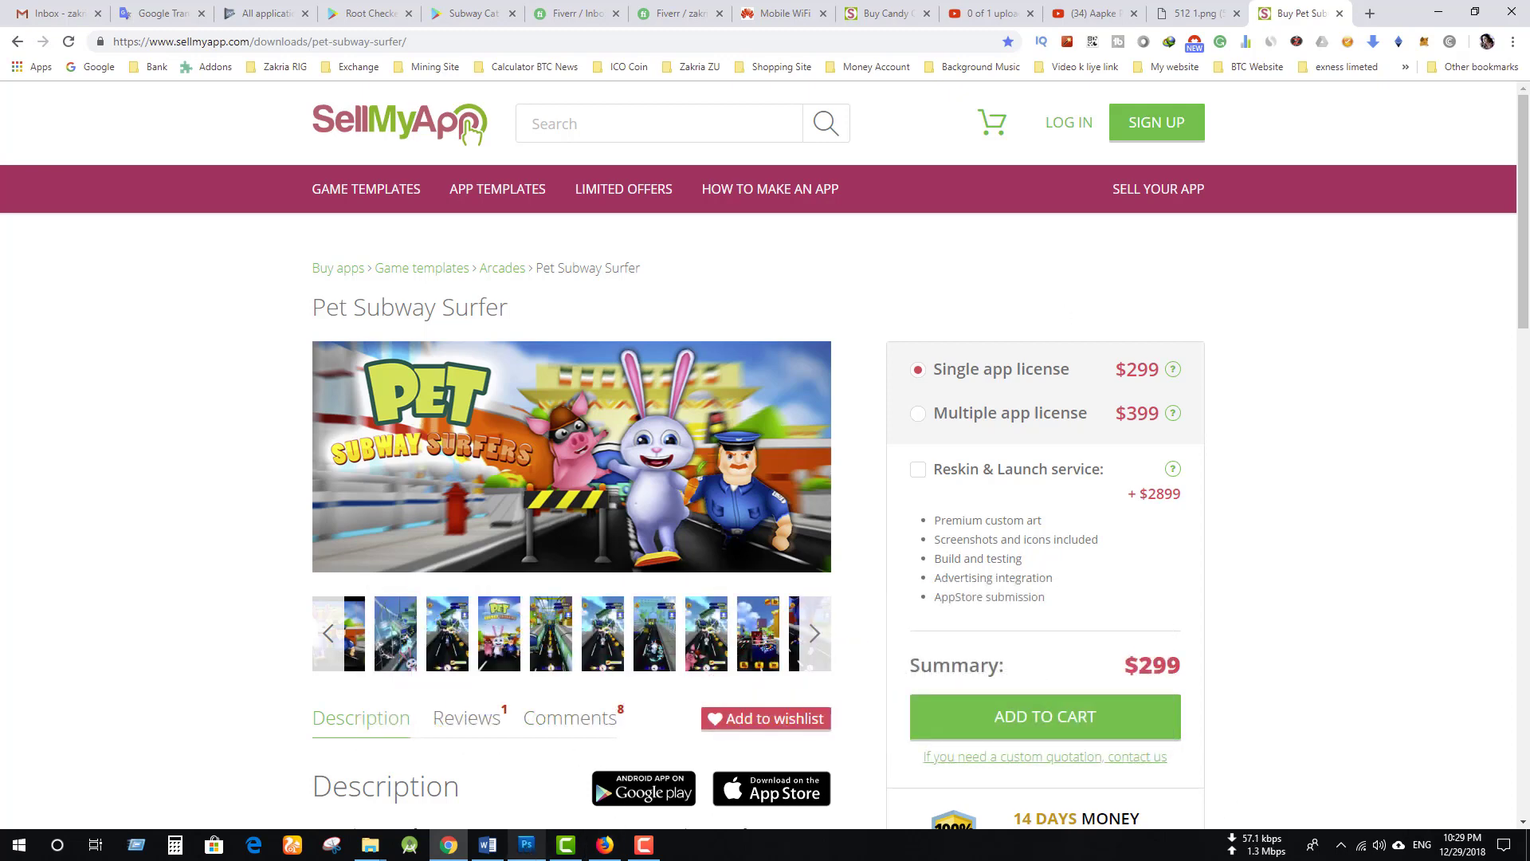
Switch to Photoshop and create a new 1920 x 1080 pixel document from the Film & Video preset
{"action": "mouse_move", "coordinate": [532, 854]}
{"action": "left_click", "coordinate": [514, 817]}
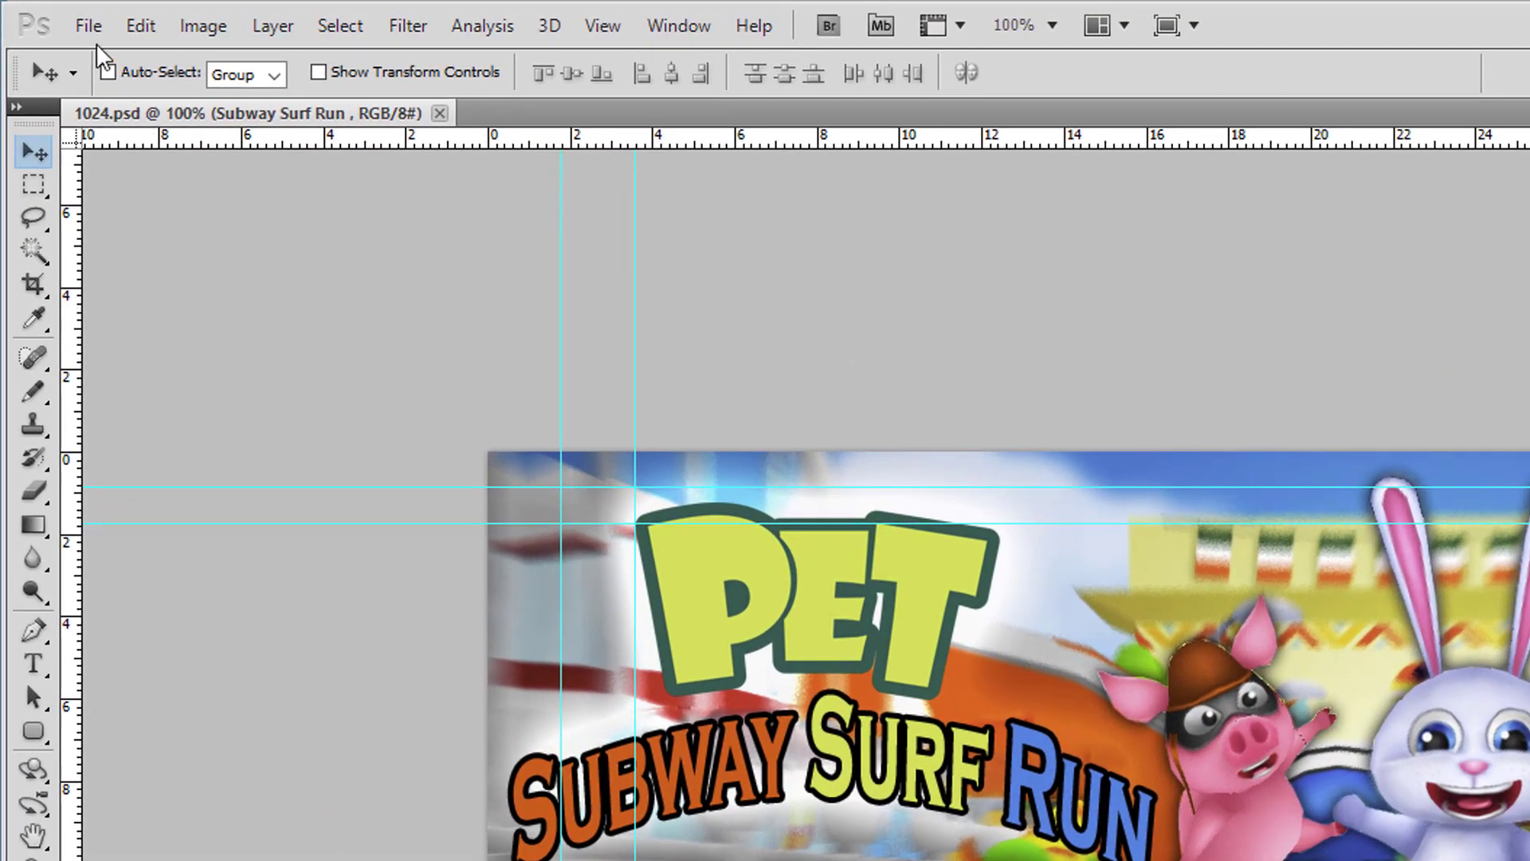
{"action": "left_click", "coordinate": [92, 25]}
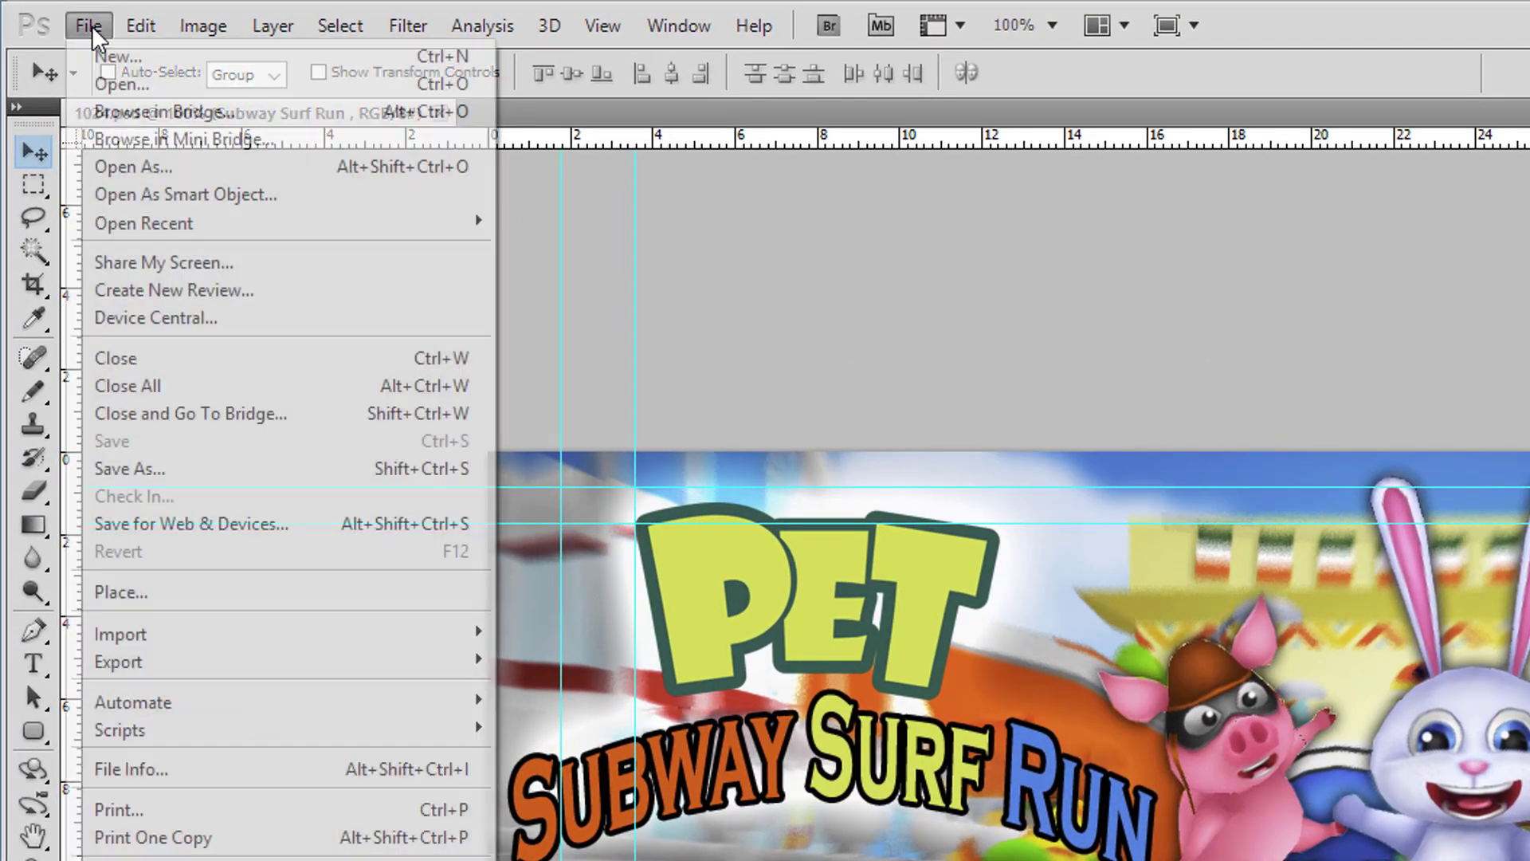
{"action": "left_click", "coordinate": [102, 48]}
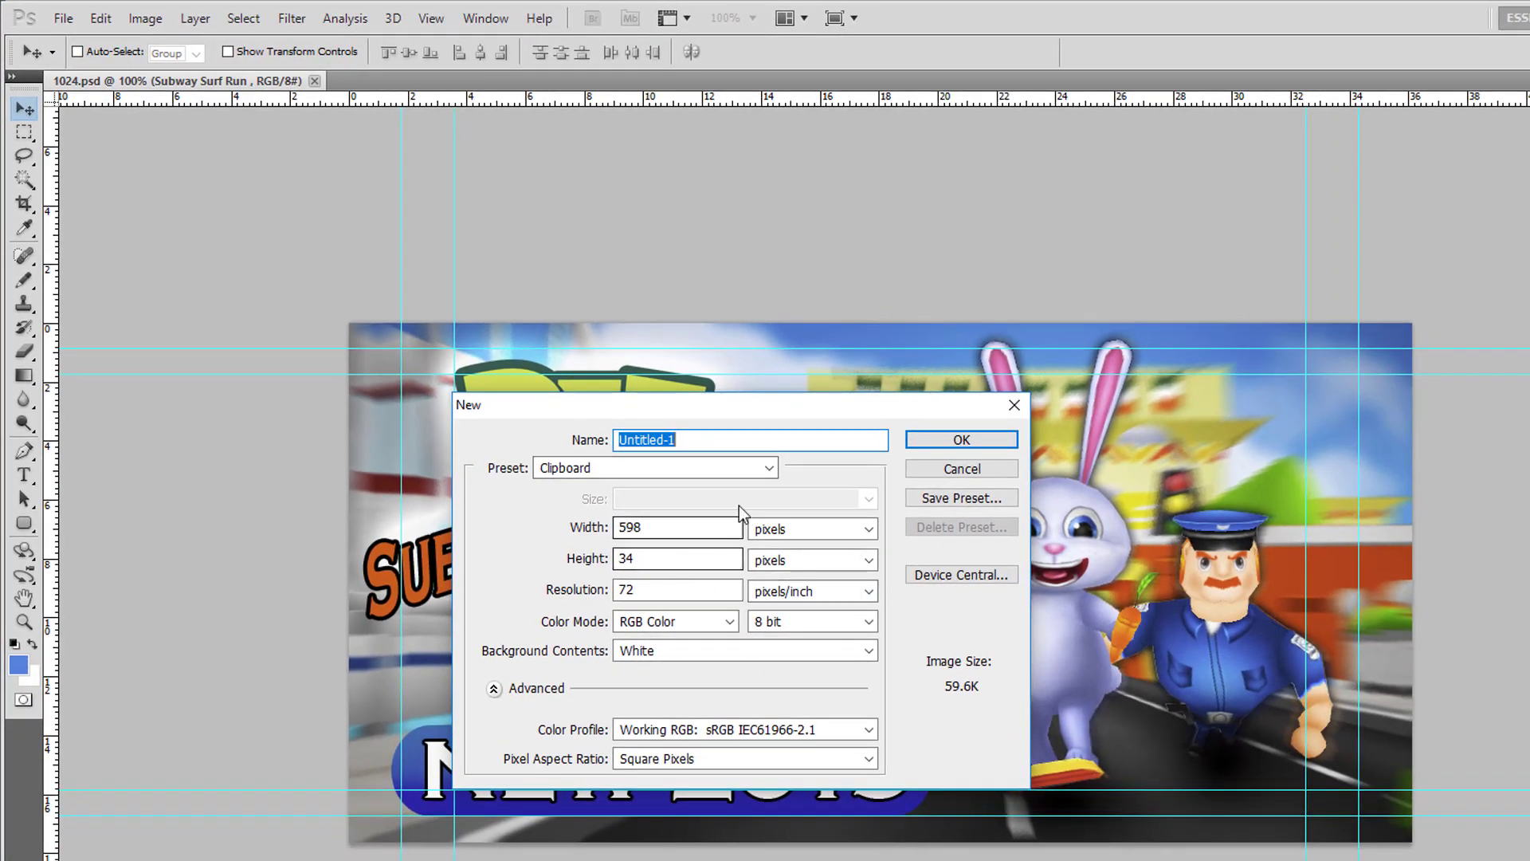
{"action": "left_click", "coordinate": [766, 468]}
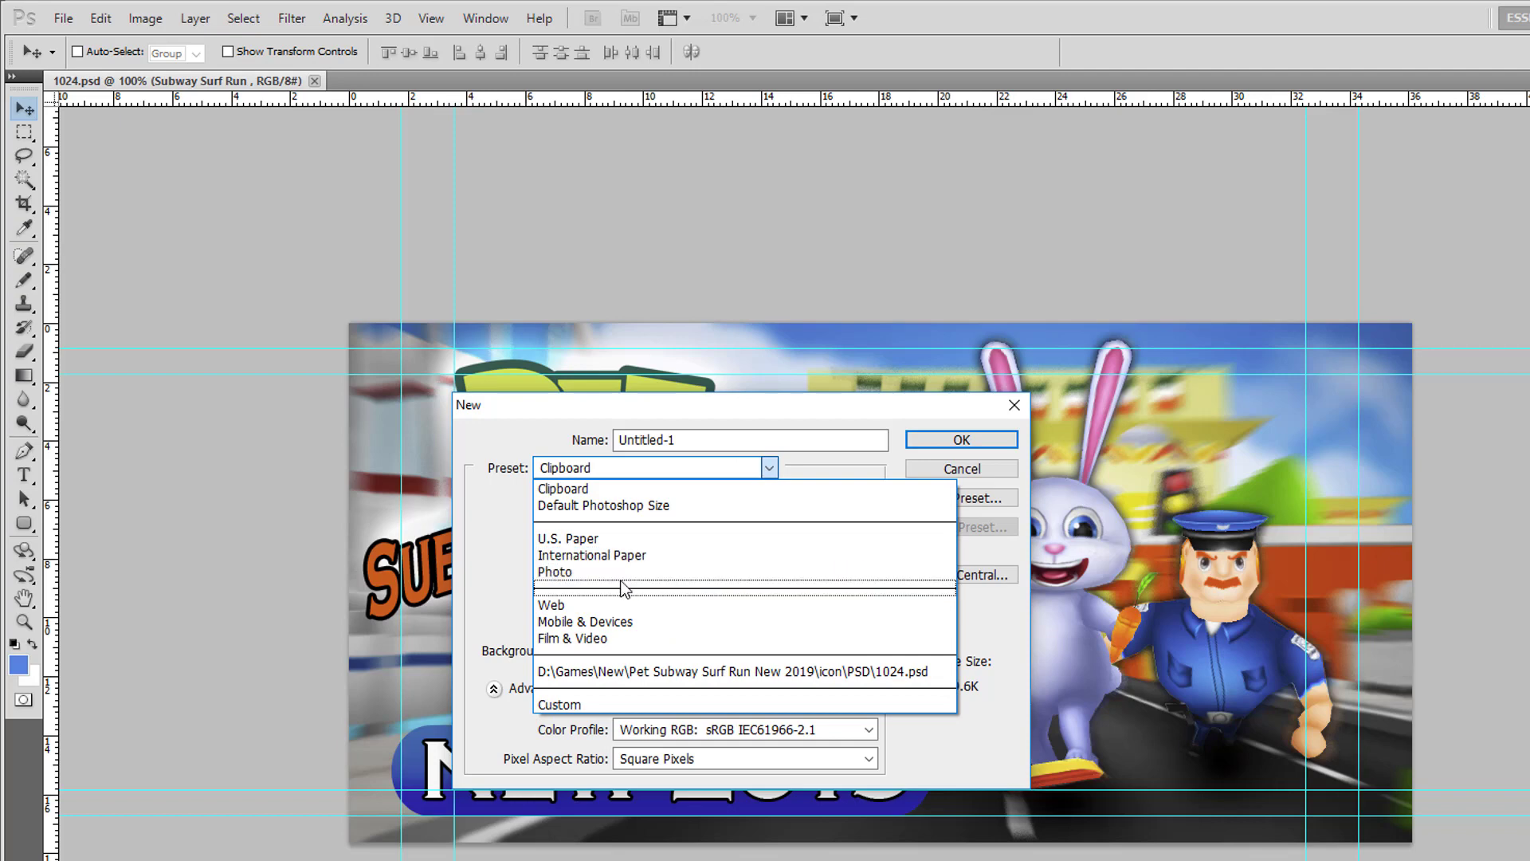
{"action": "left_click", "coordinate": [618, 638]}
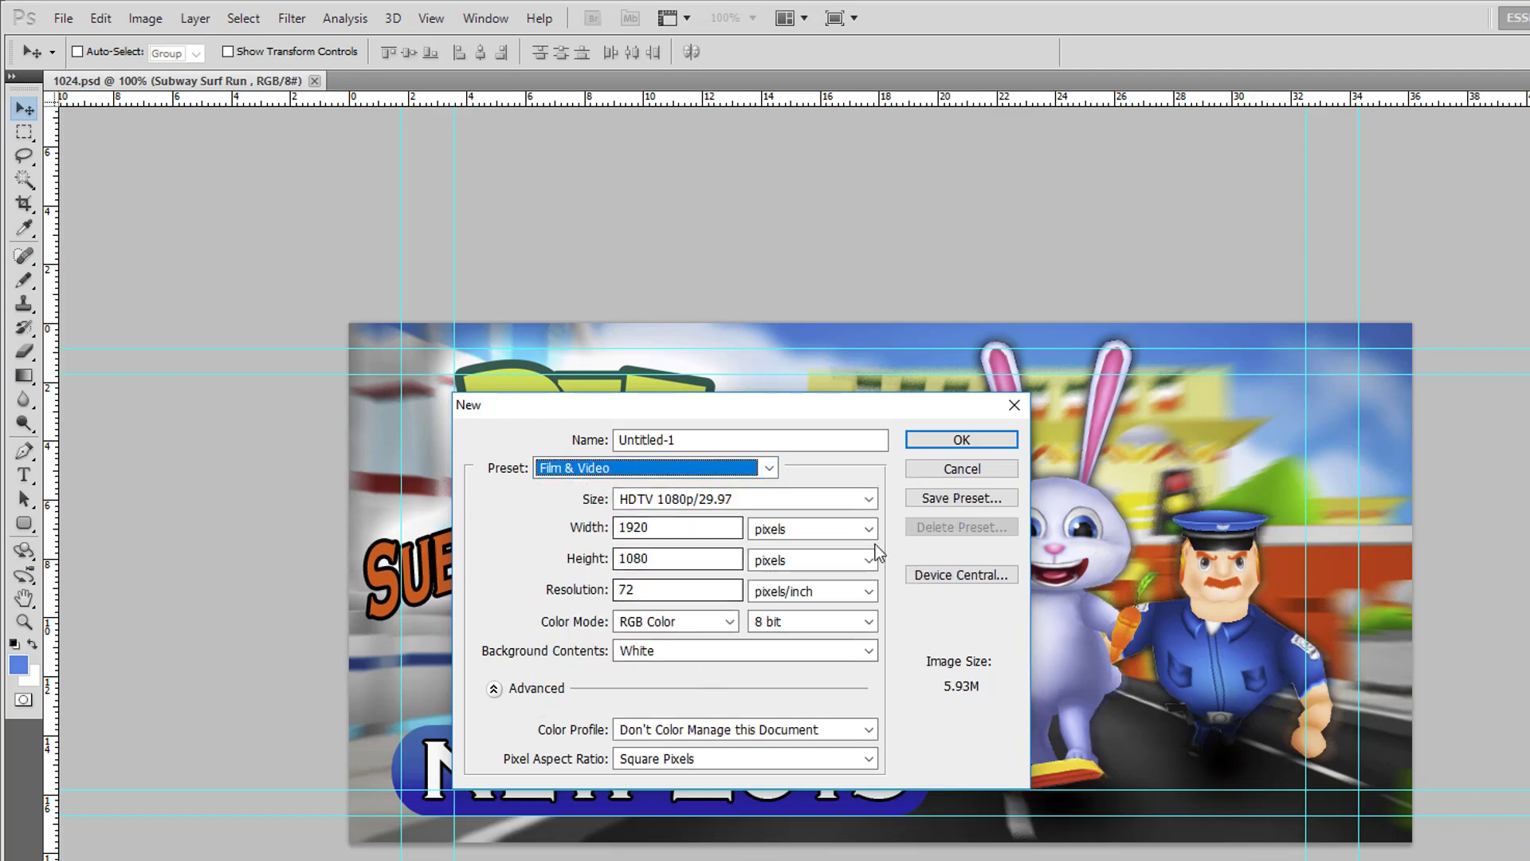
{"action": "left_click", "coordinate": [969, 440]}
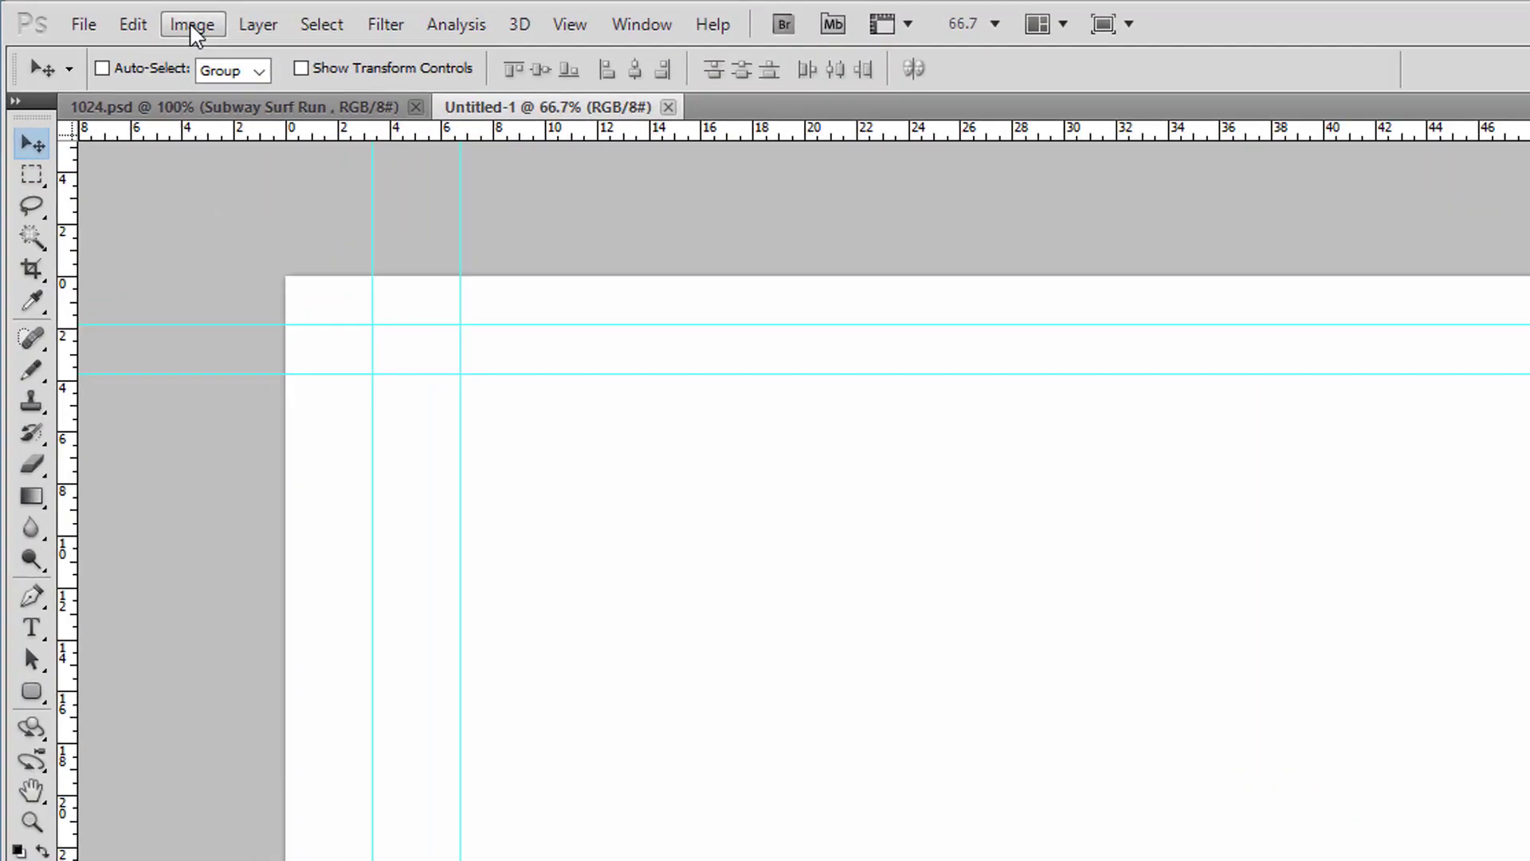
Resize the new blank image to 512 x 512 pixels and view it at 100%
{"action": "left_click", "coordinate": [191, 25]}
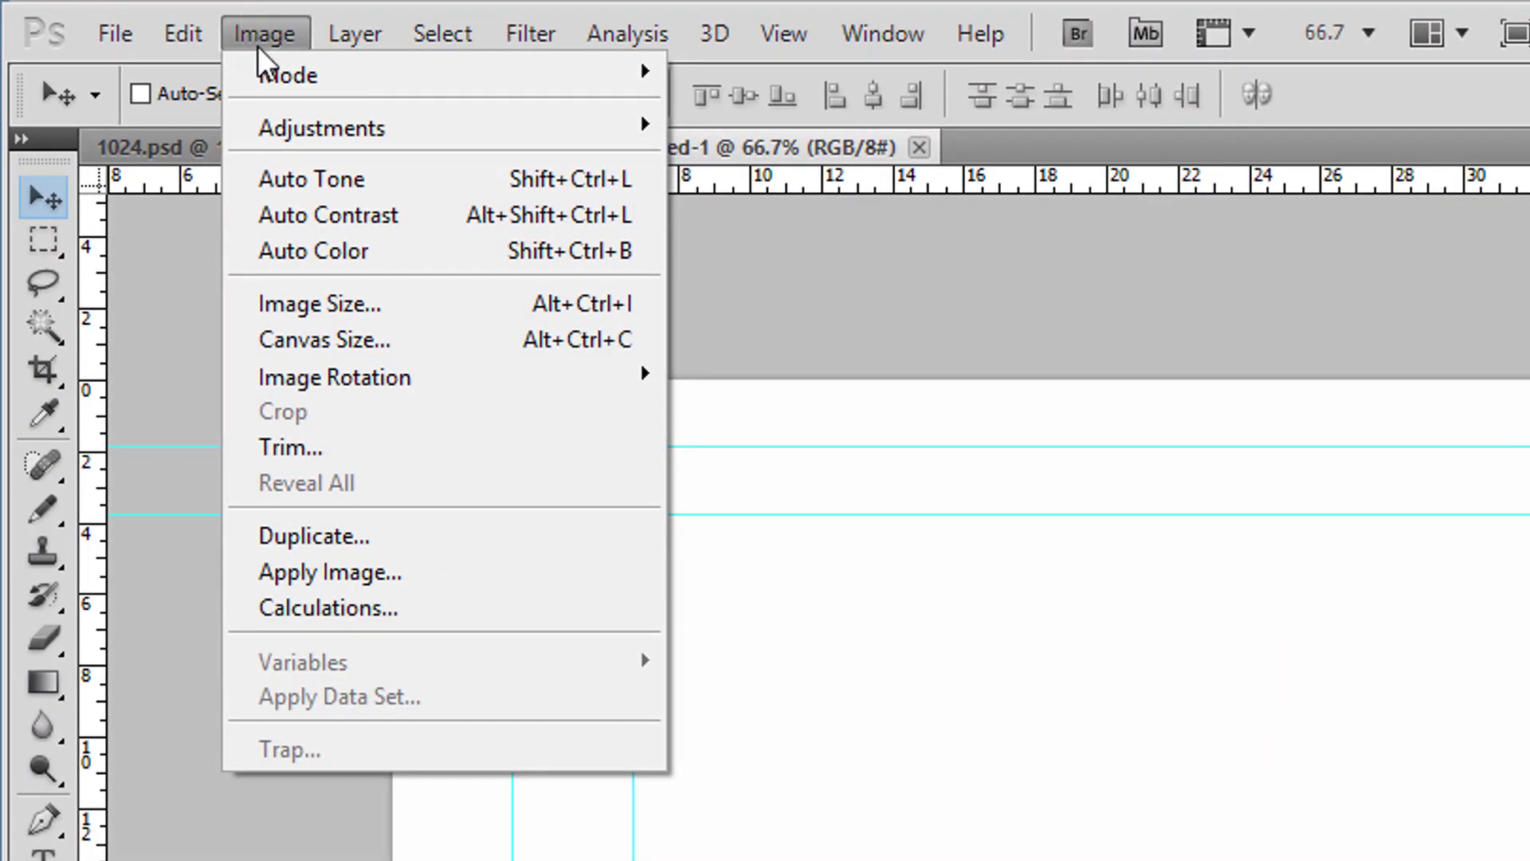
{"action": "left_click", "coordinate": [345, 306]}
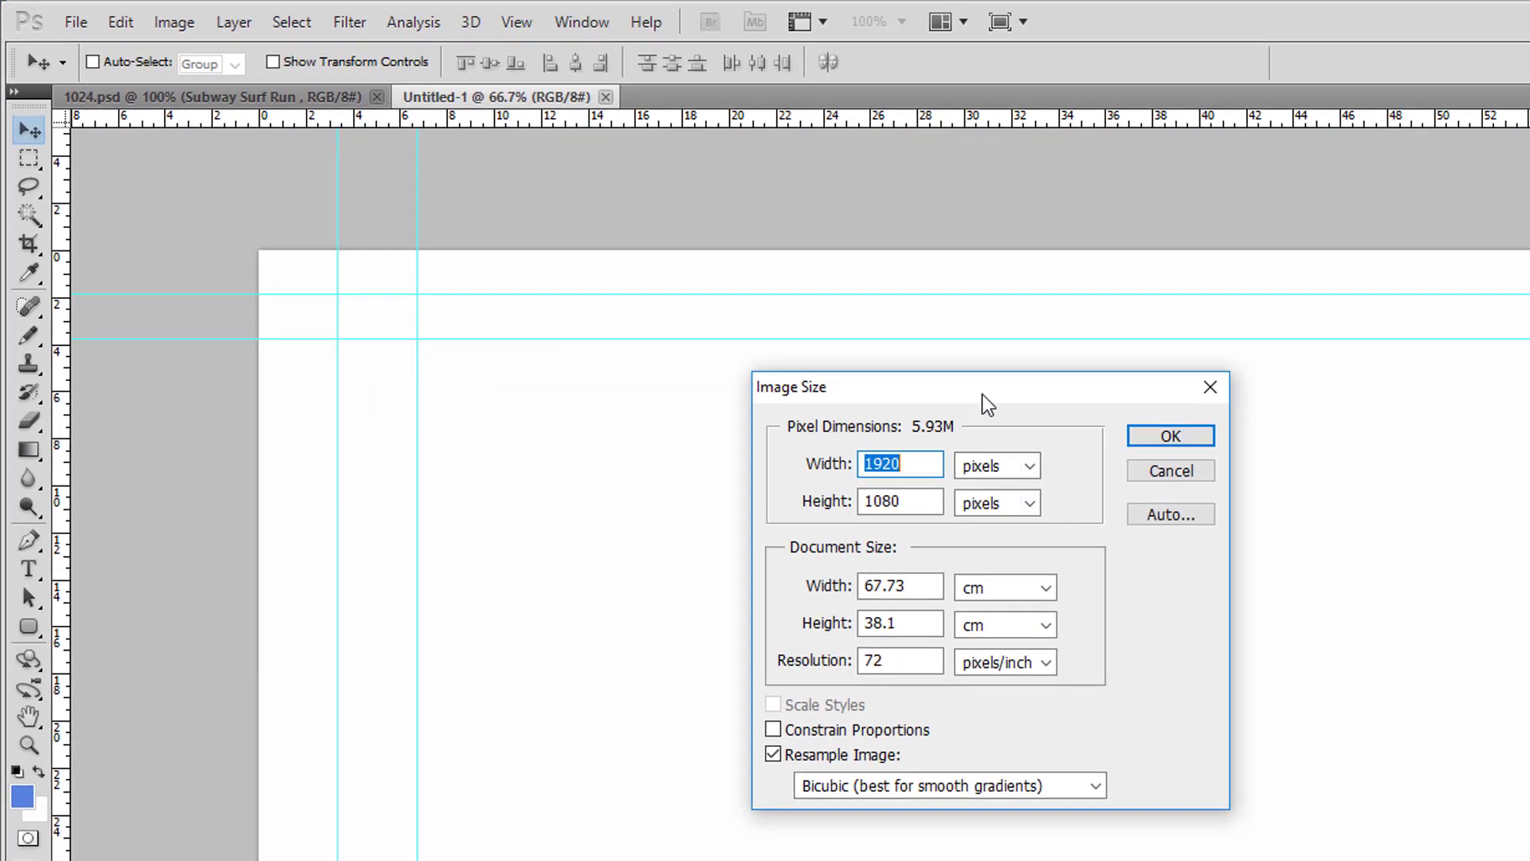
{"action": "left_click_drag", "start_coordinate": [1486, 596], "coordinate": [1529, 694]}
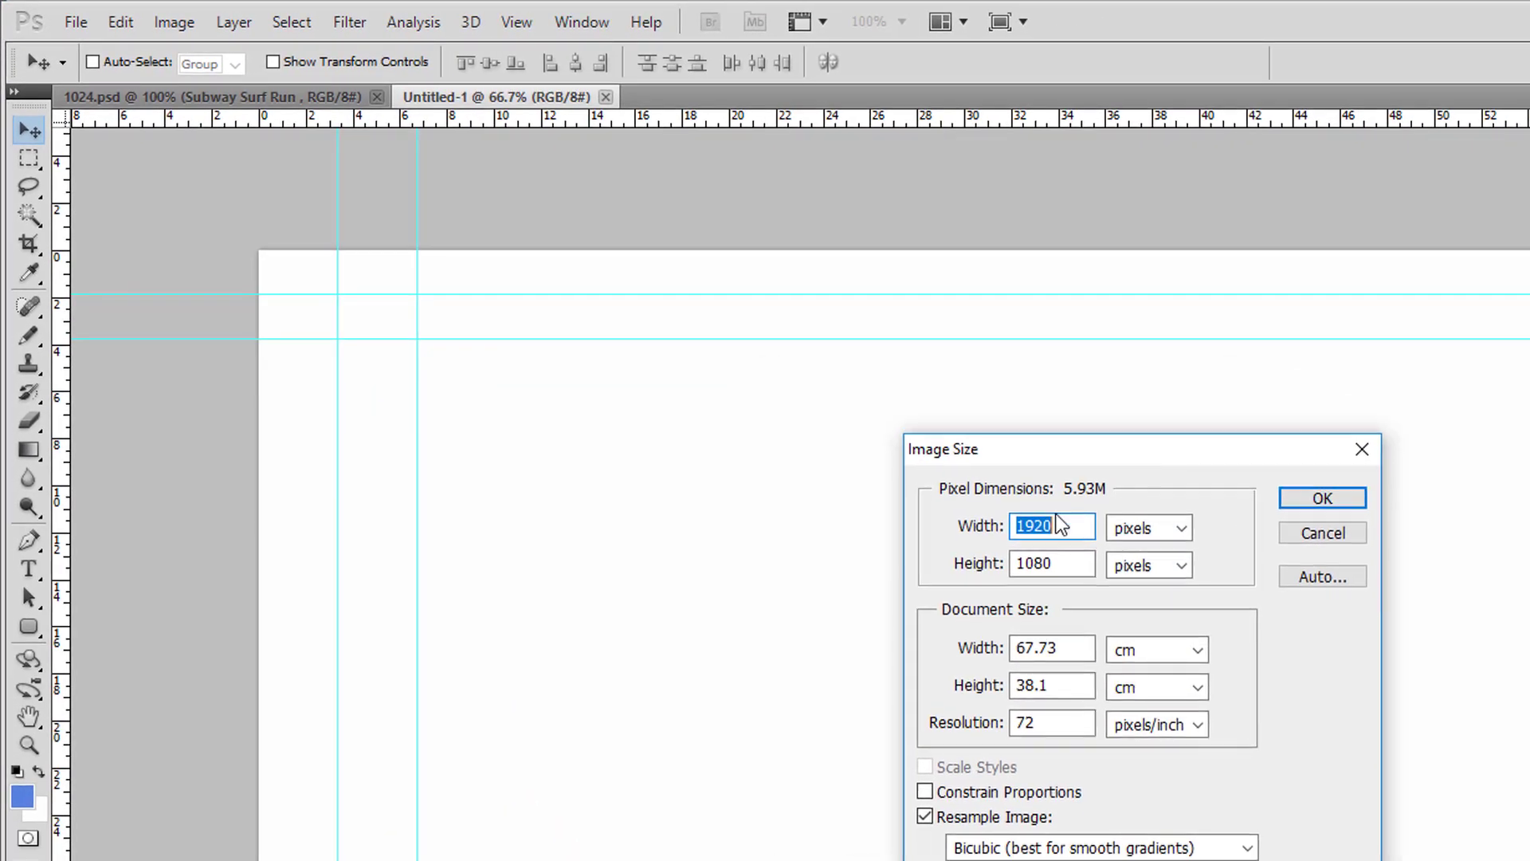
{"action": "type", "text": "512"}
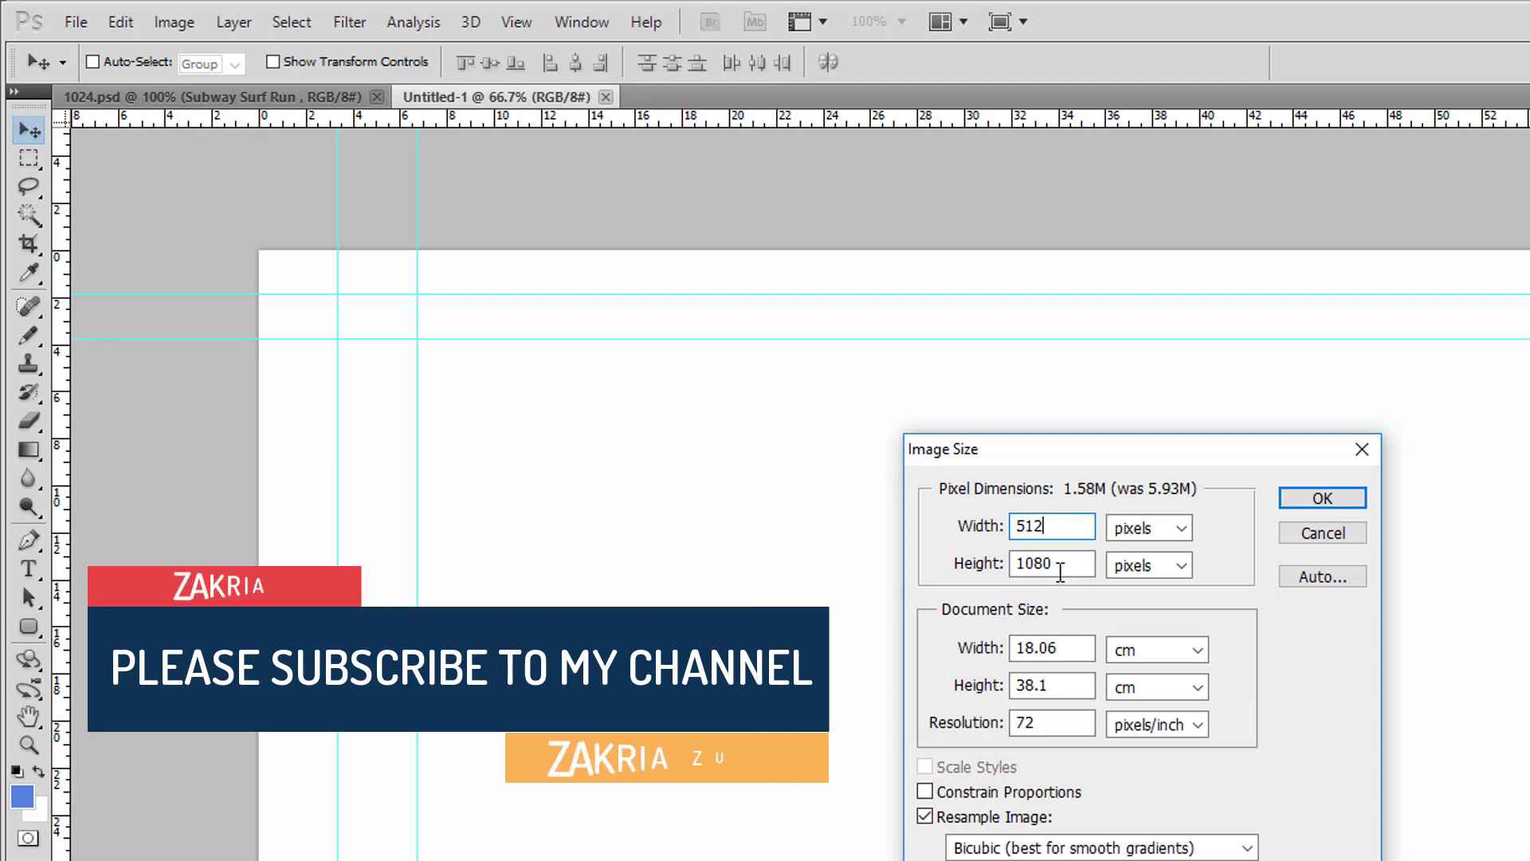
{"action": "key", "text": "Tab"}
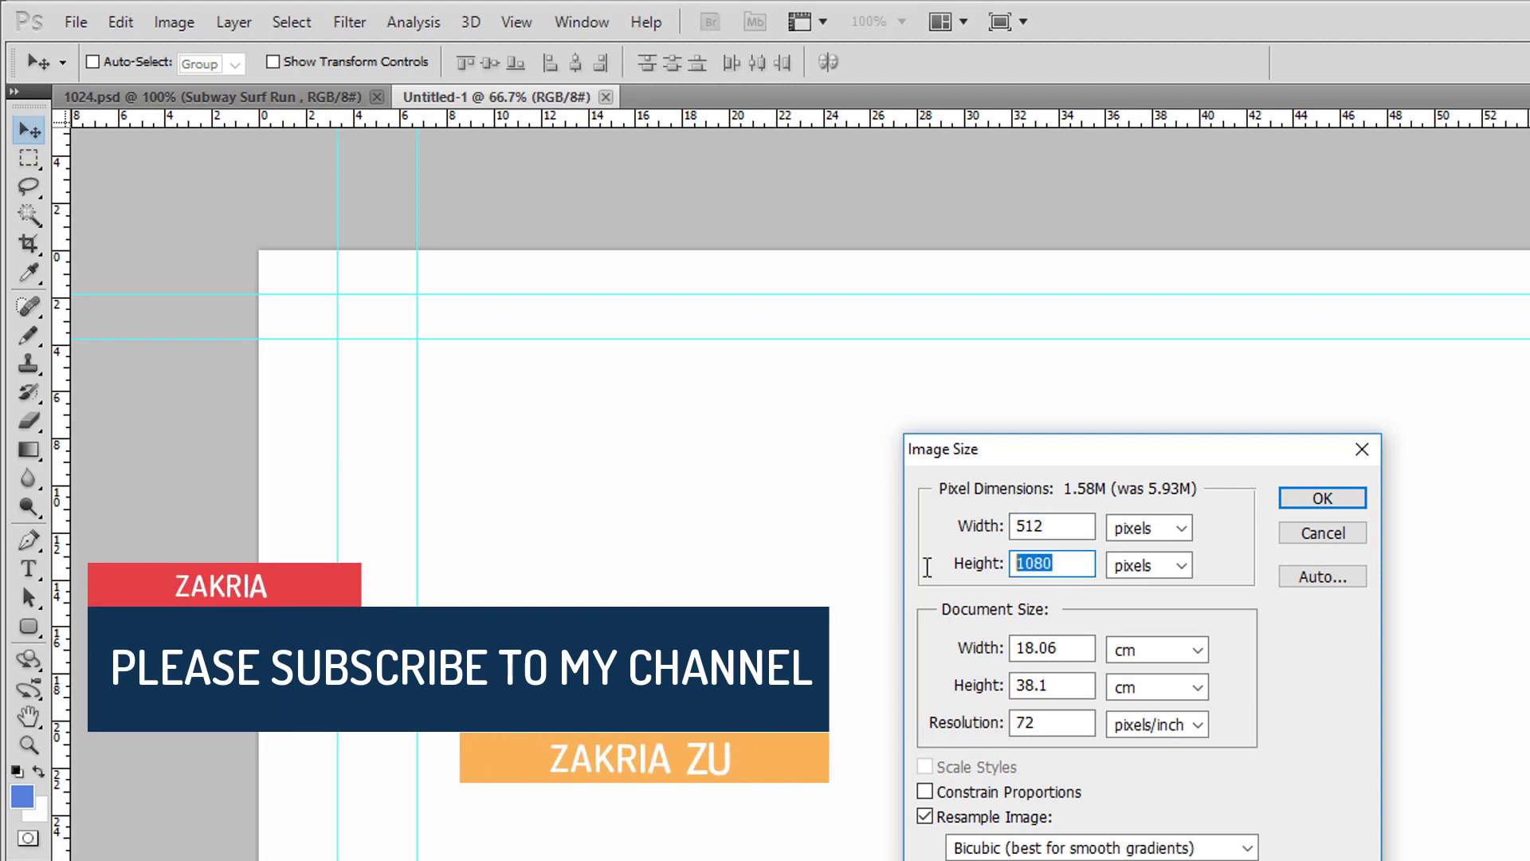
{"action": "type", "text": "512"}
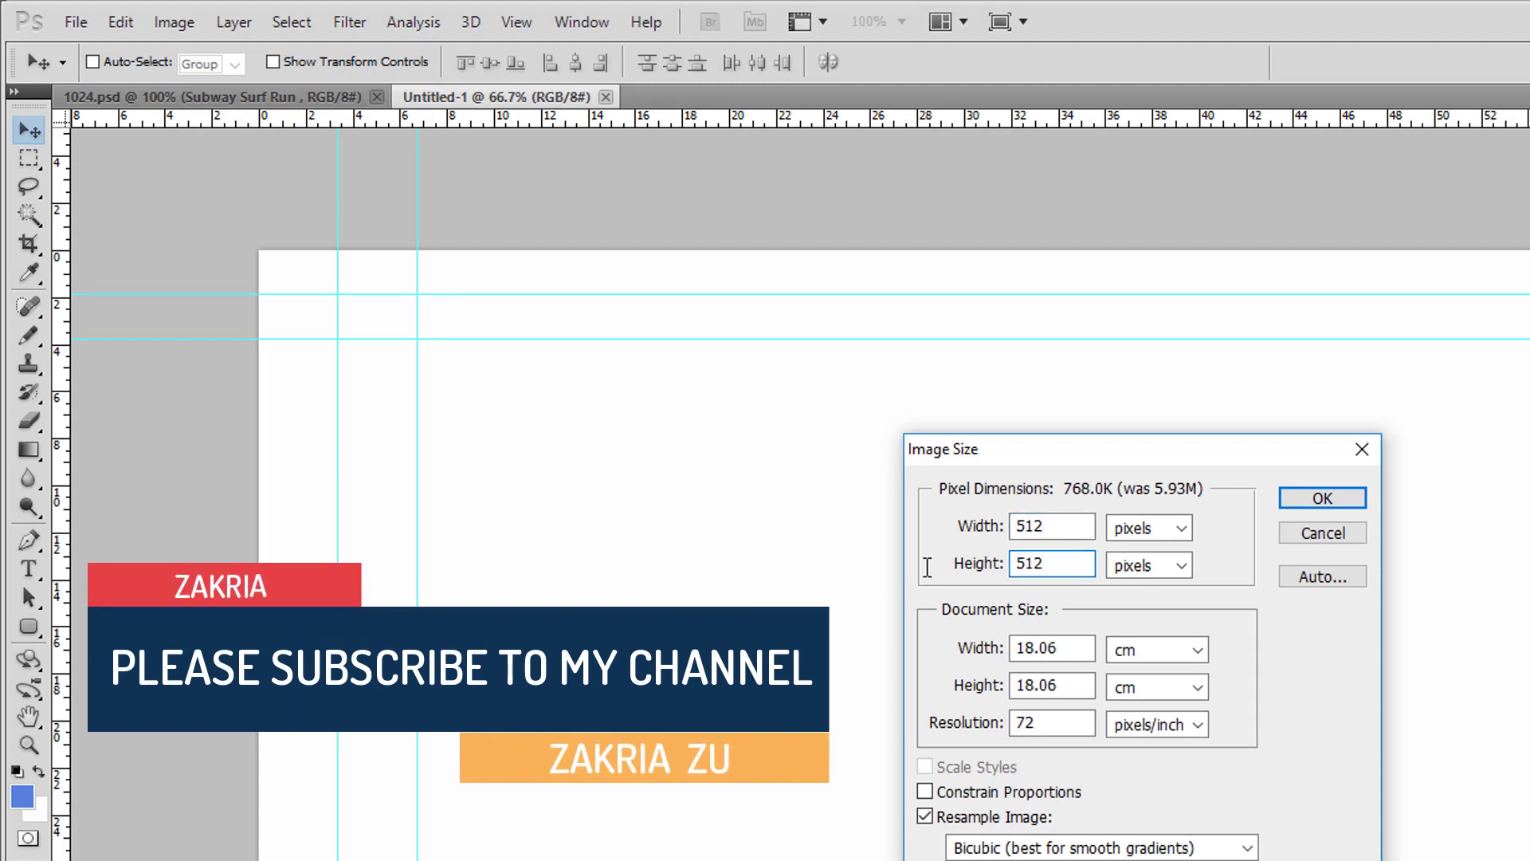
{"action": "left_click", "coordinate": [1330, 498]}
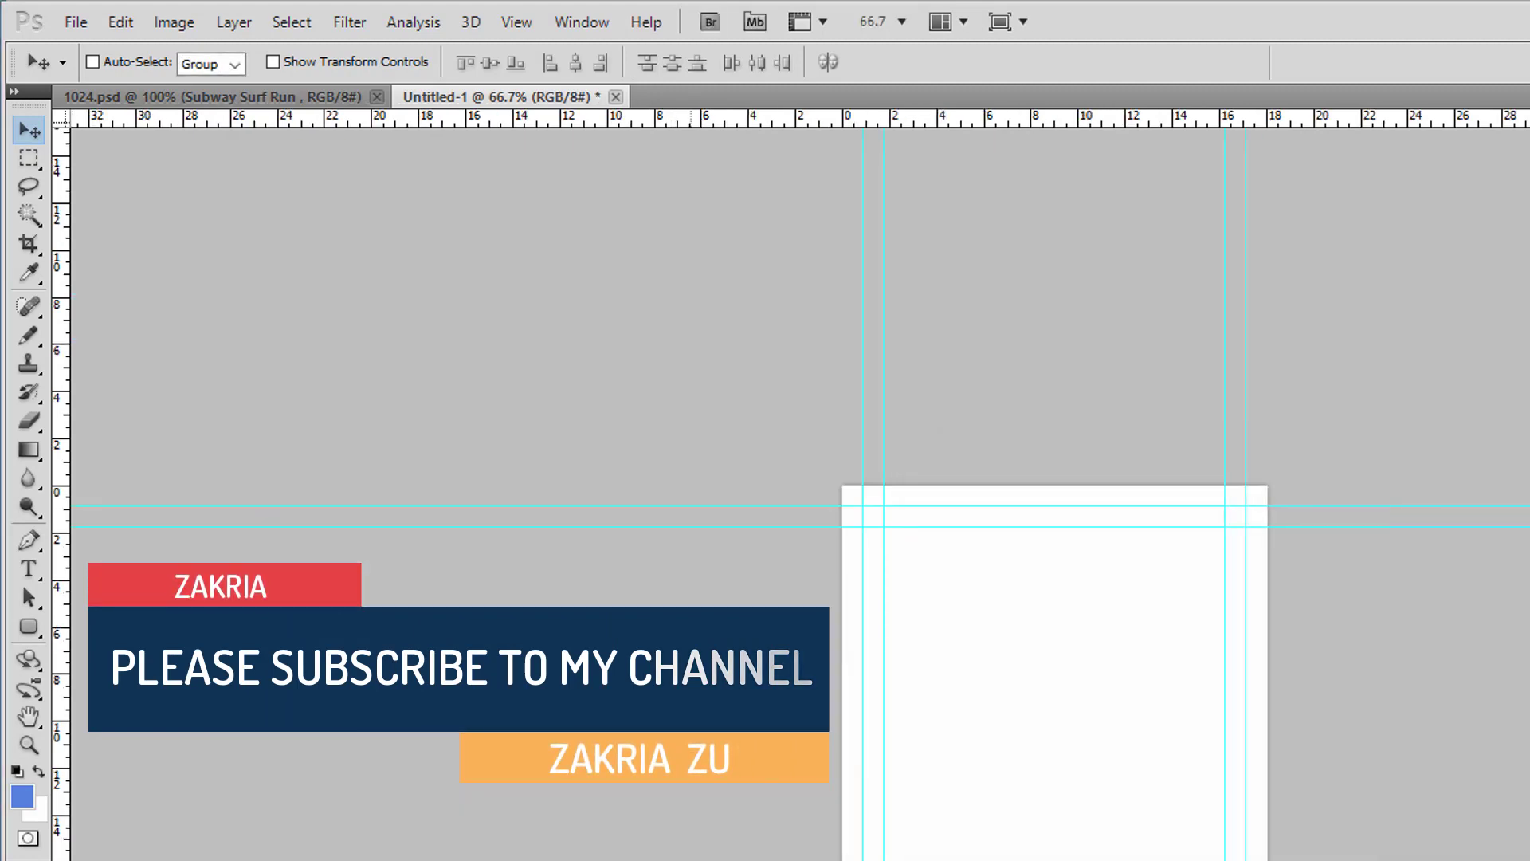
{"action": "left_click", "coordinate": [1005, 697], "text": "ctrl"}
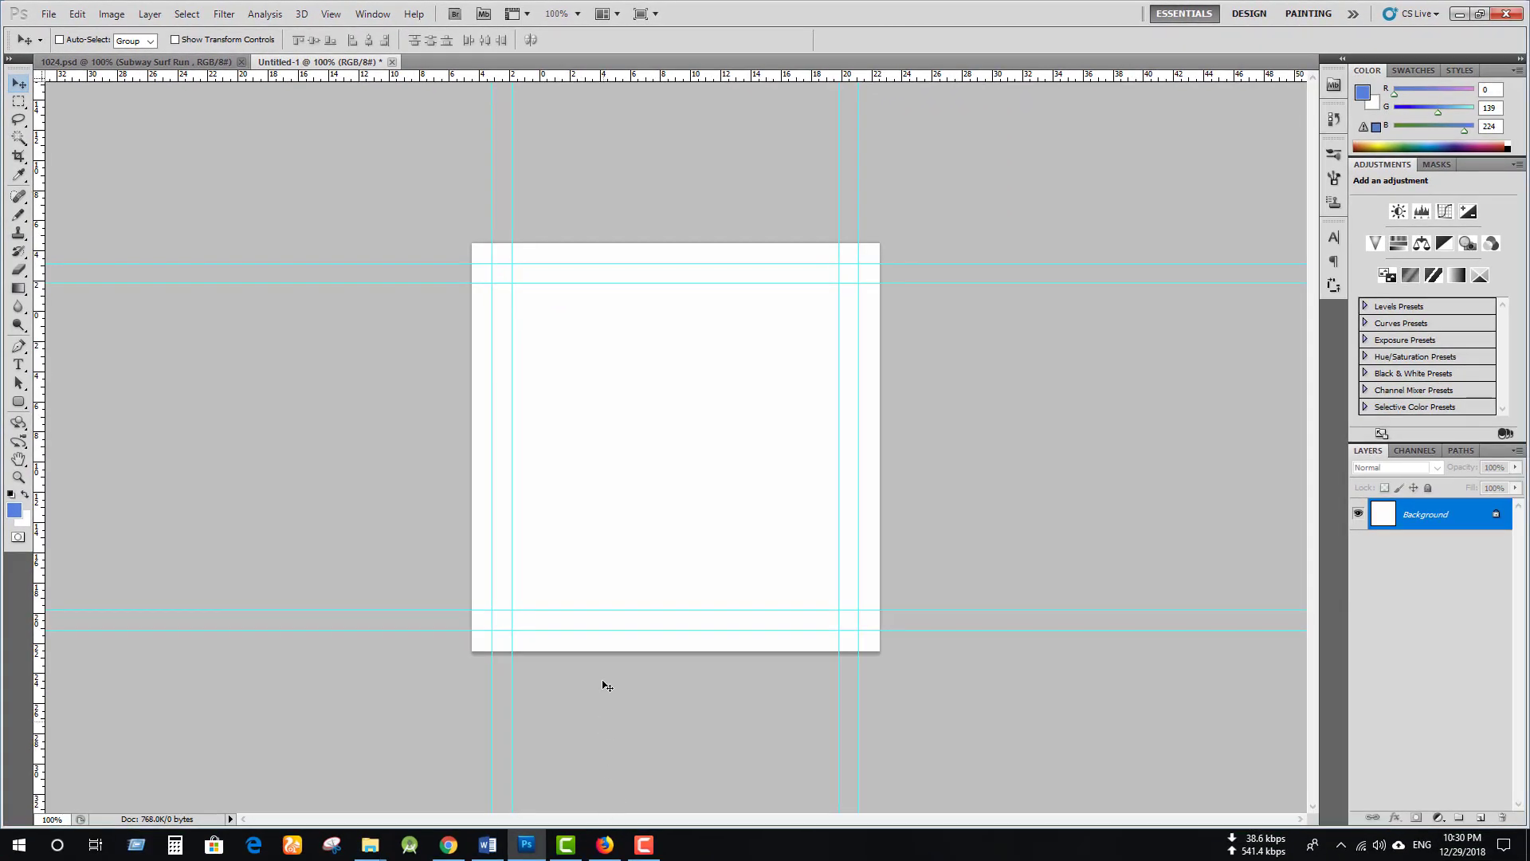
Switch to Chrome, view the portrait screenshot of the pig, rabbit and policeman on the template page, and return to Photoshop
{"action": "left_click", "coordinate": [449, 845]}
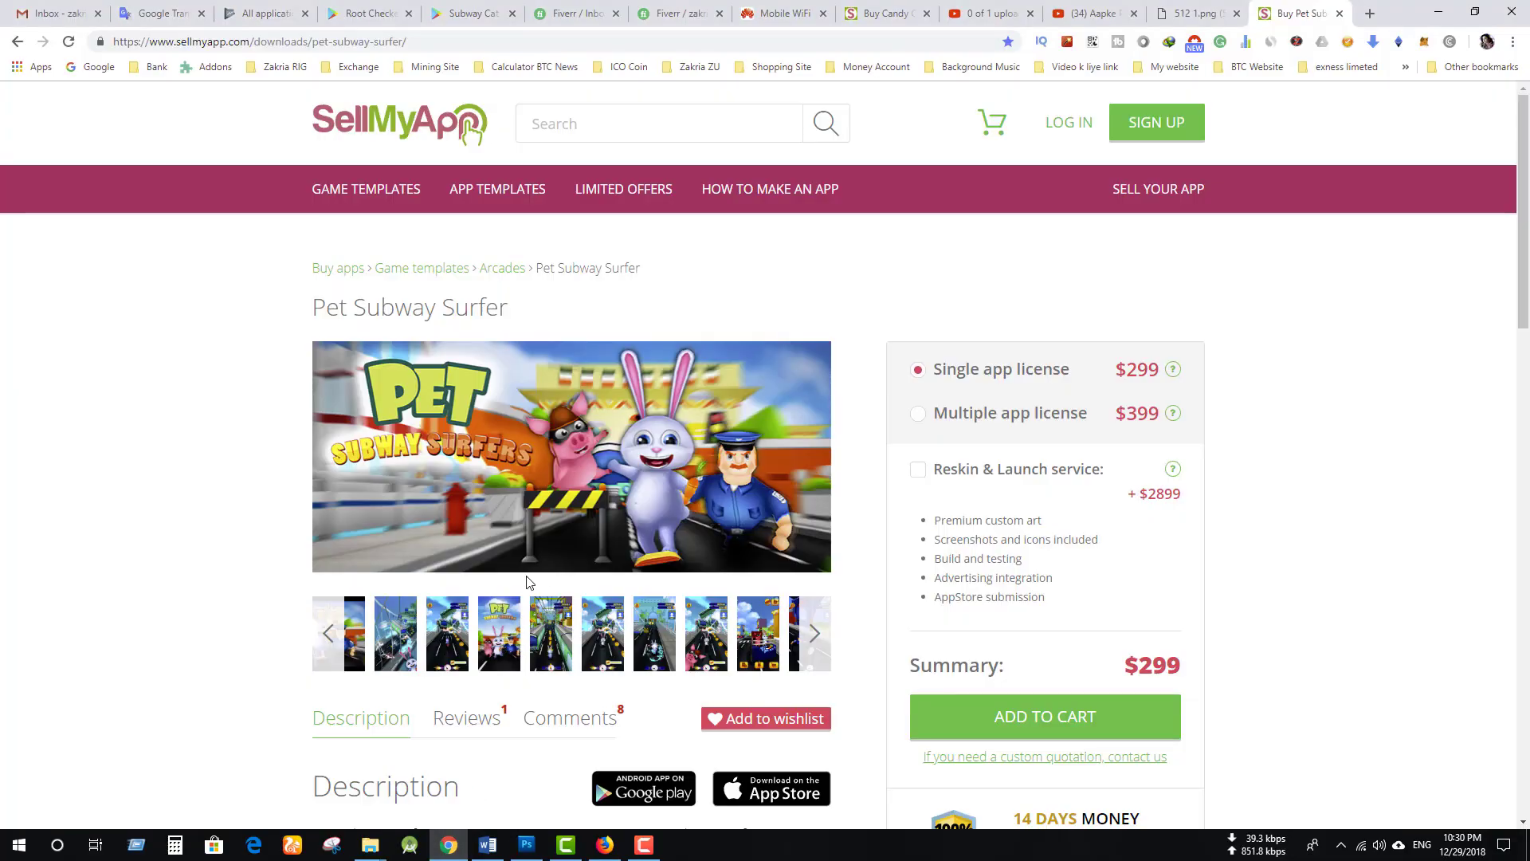
{"action": "scroll", "coordinate": [395, 551], "scroll_direction": "down", "scroll_amount": 3}
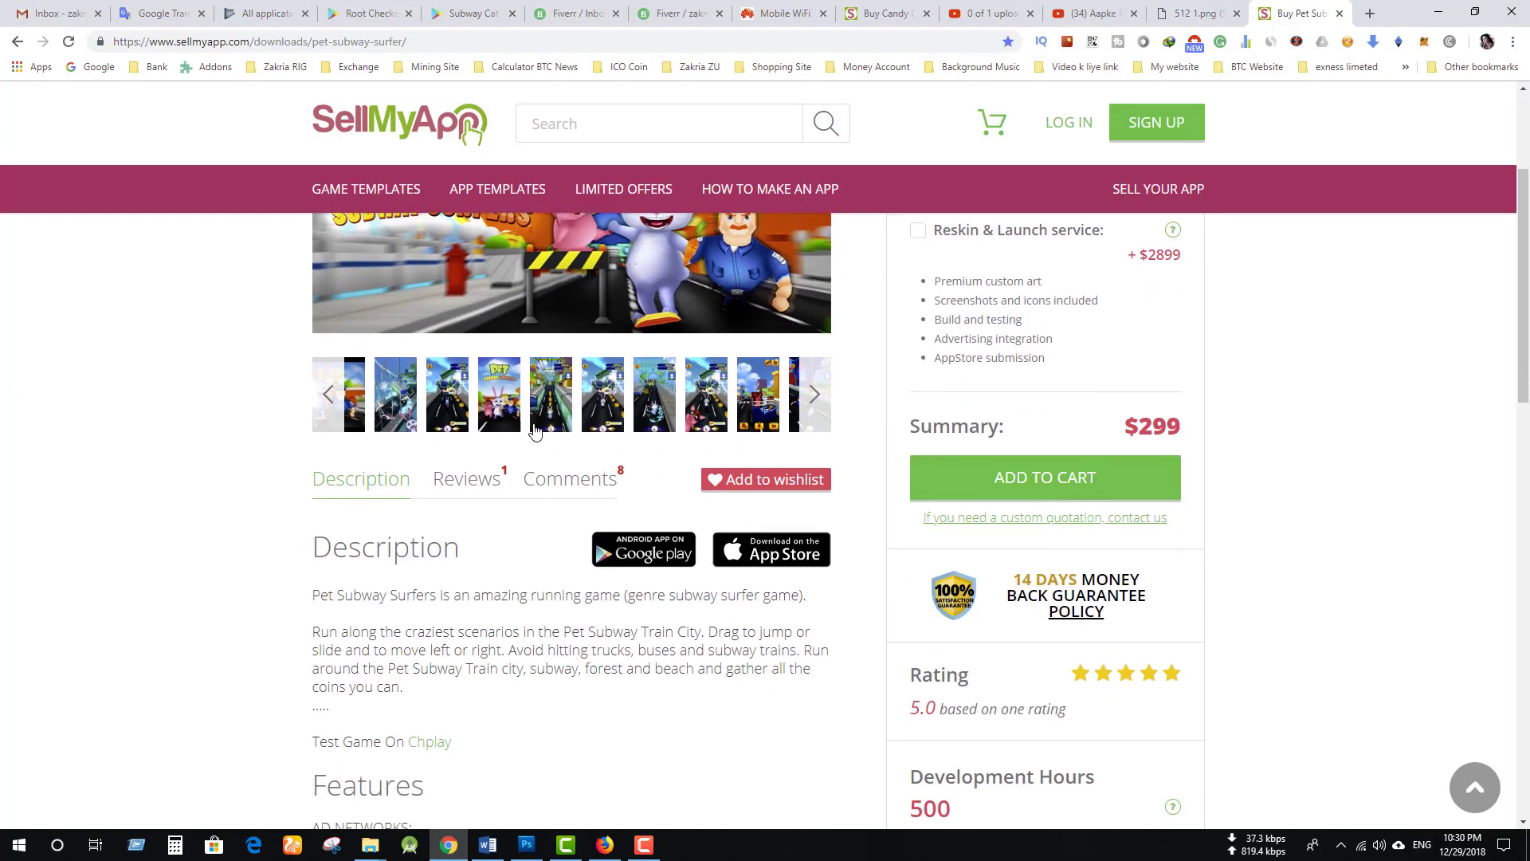
{"action": "scroll", "coordinate": [498, 430], "scroll_direction": "up", "scroll_amount": 1}
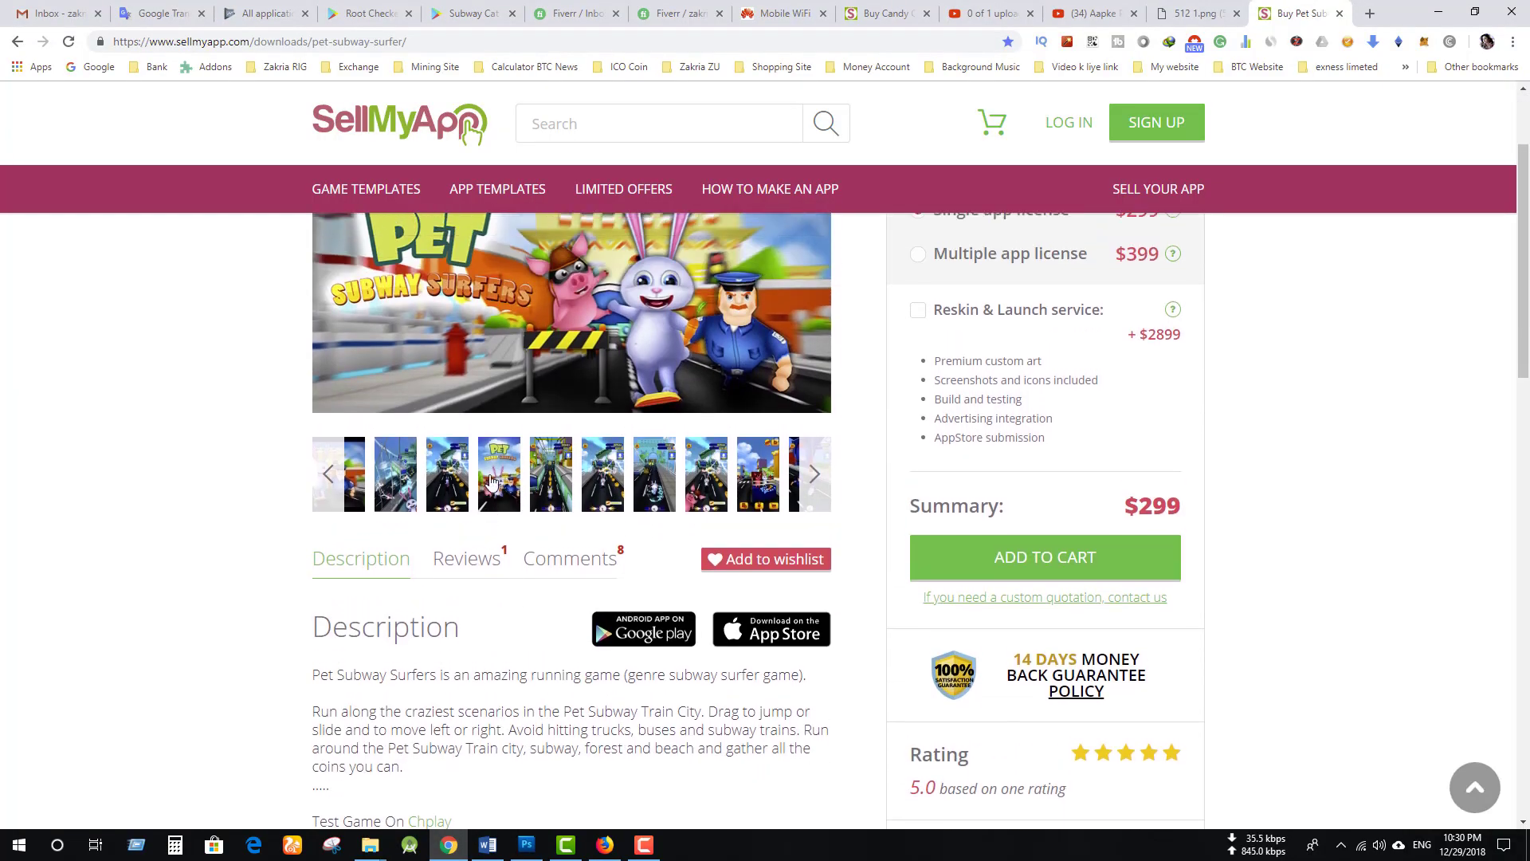
{"action": "left_click", "coordinate": [502, 476]}
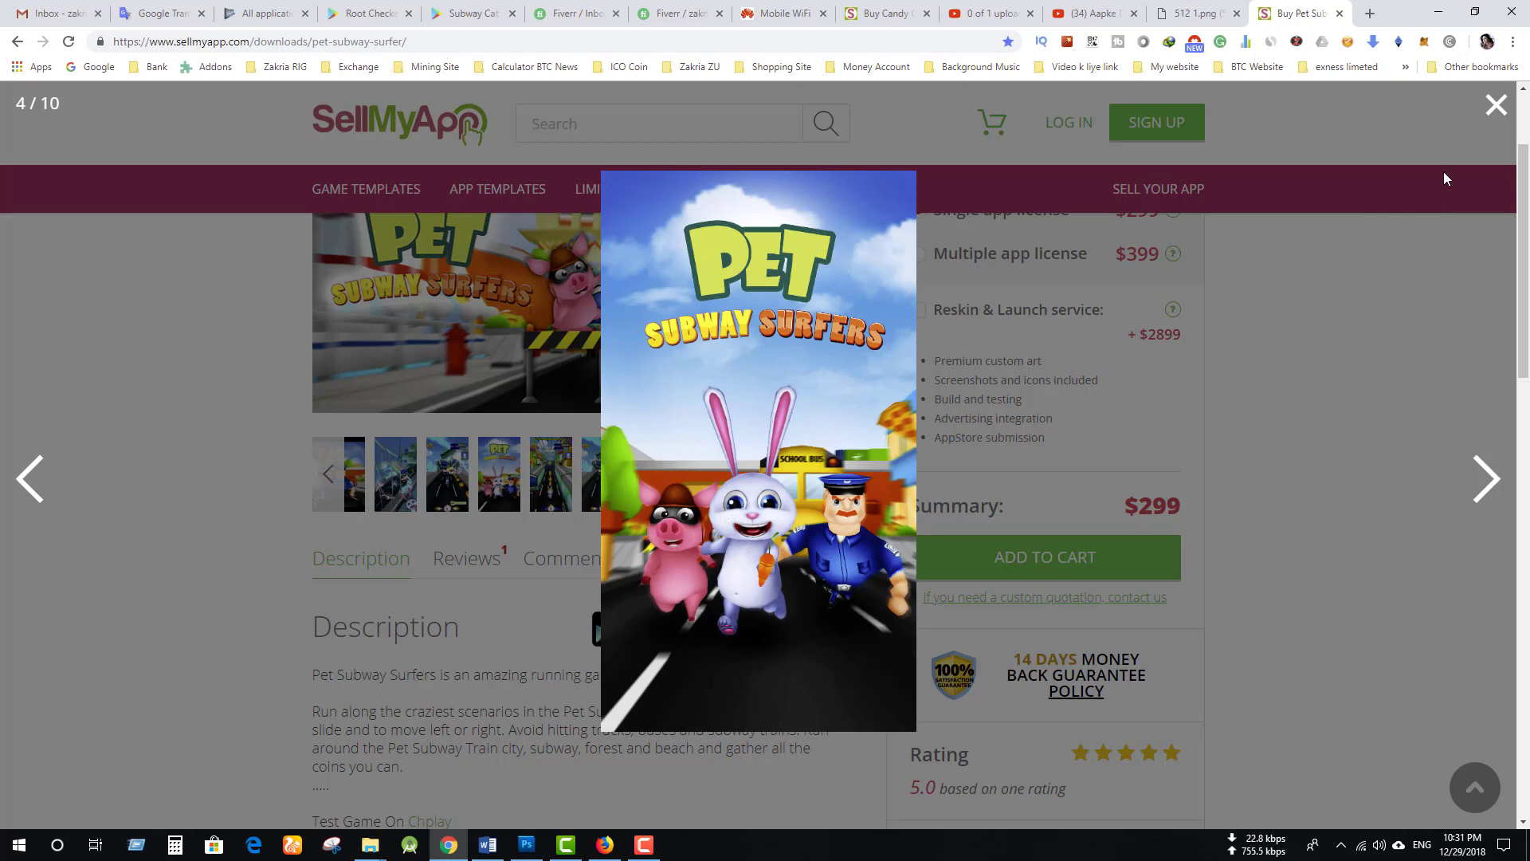
{"action": "left_click", "coordinate": [1495, 106]}
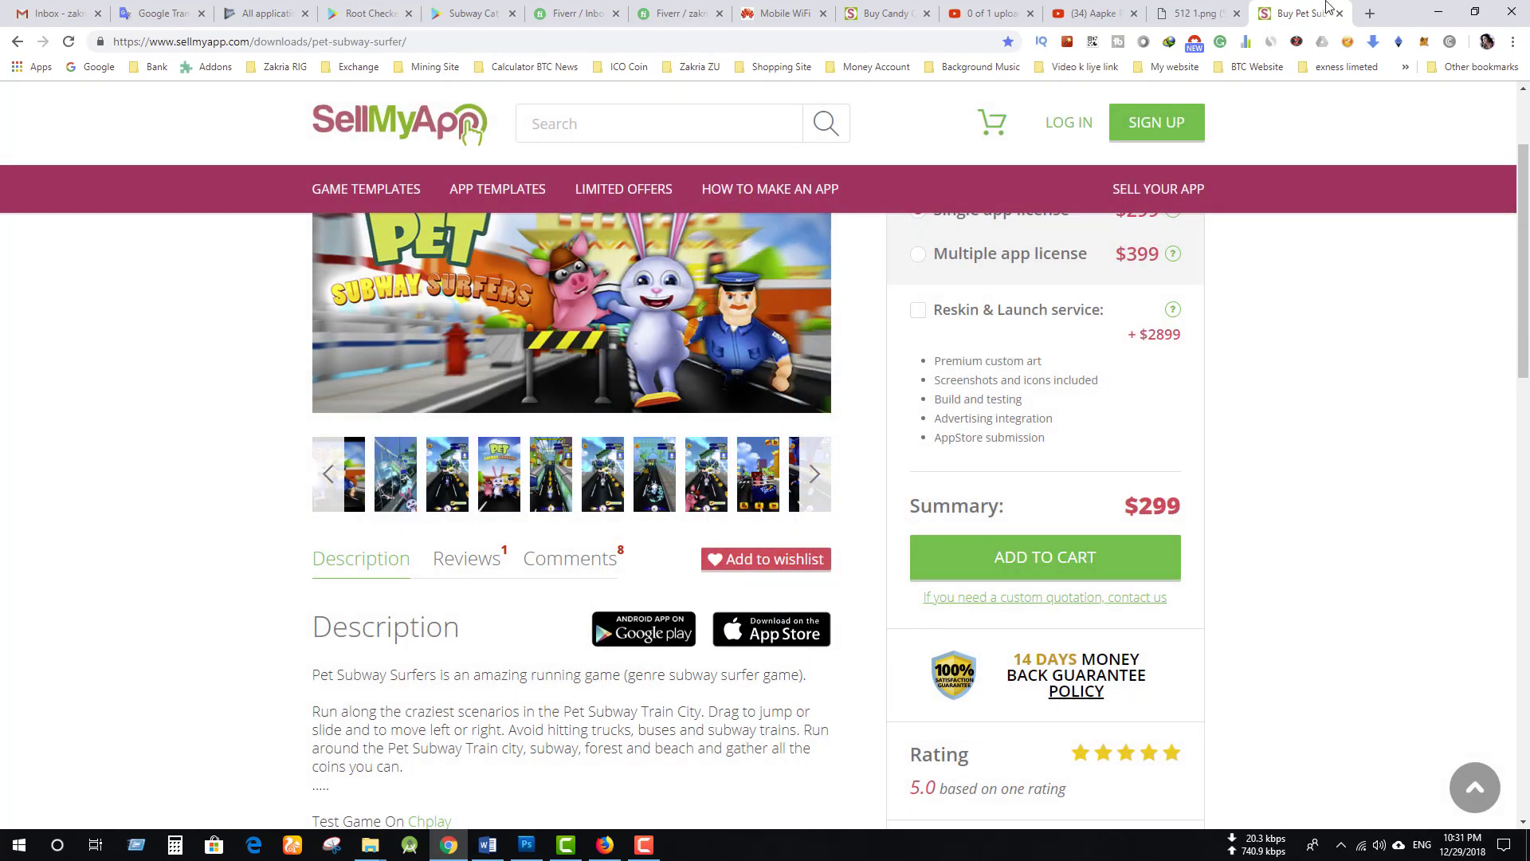
{"action": "left_click", "coordinate": [1438, 11]}
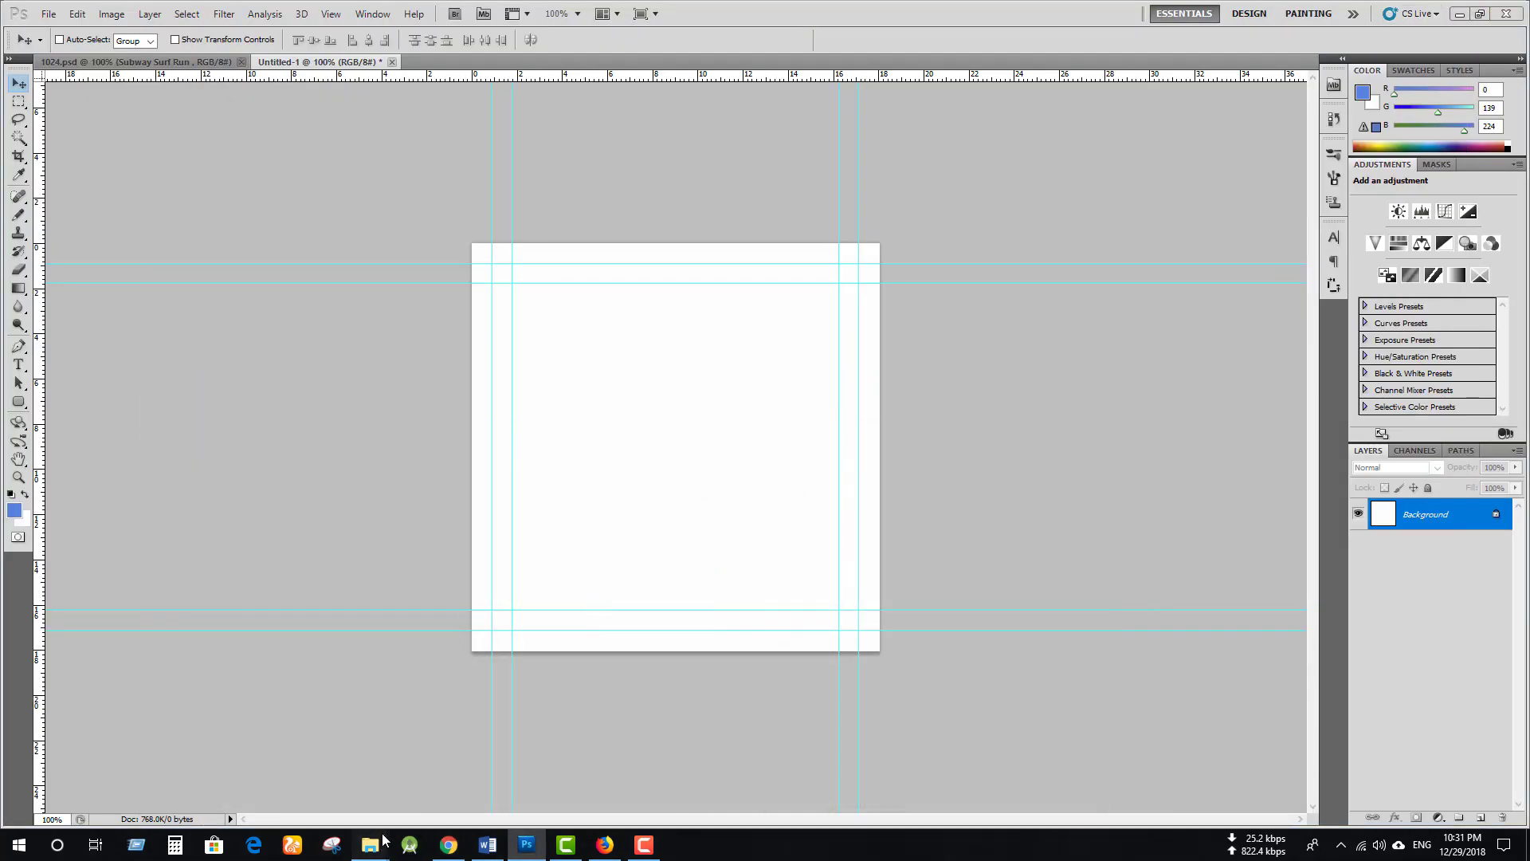
Switch to File Explorer and open the Pet Subway Surf Run New 2019 folder under Games\New on drive D
{"action": "mouse_move", "coordinate": [371, 845]}
{"action": "left_click", "coordinate": [408, 769]}
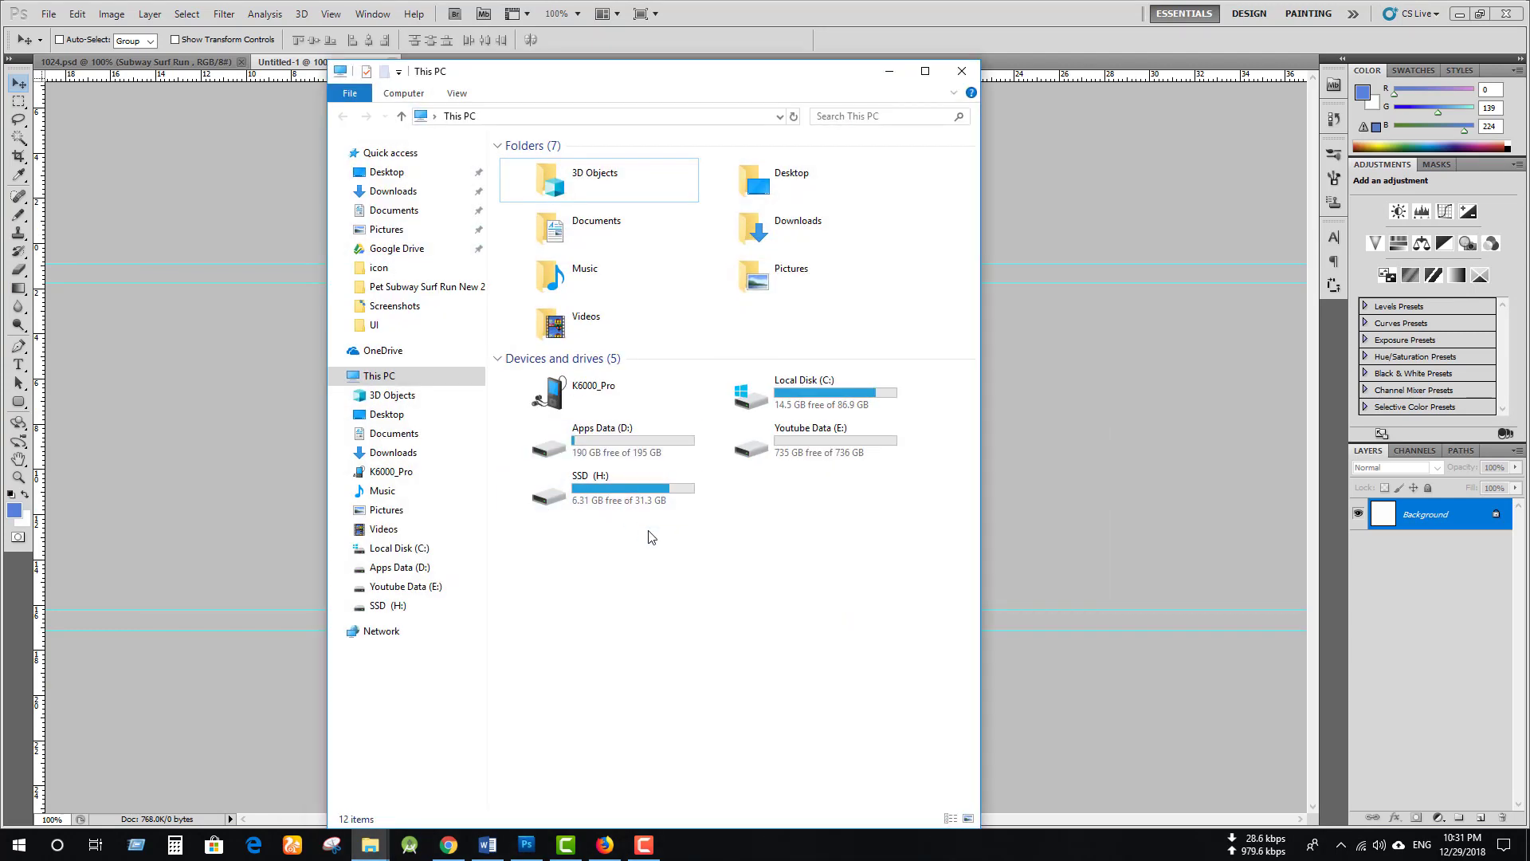
{"action": "left_click", "coordinate": [622, 436]}
{"action": "double_click", "coordinate": [622, 436]}
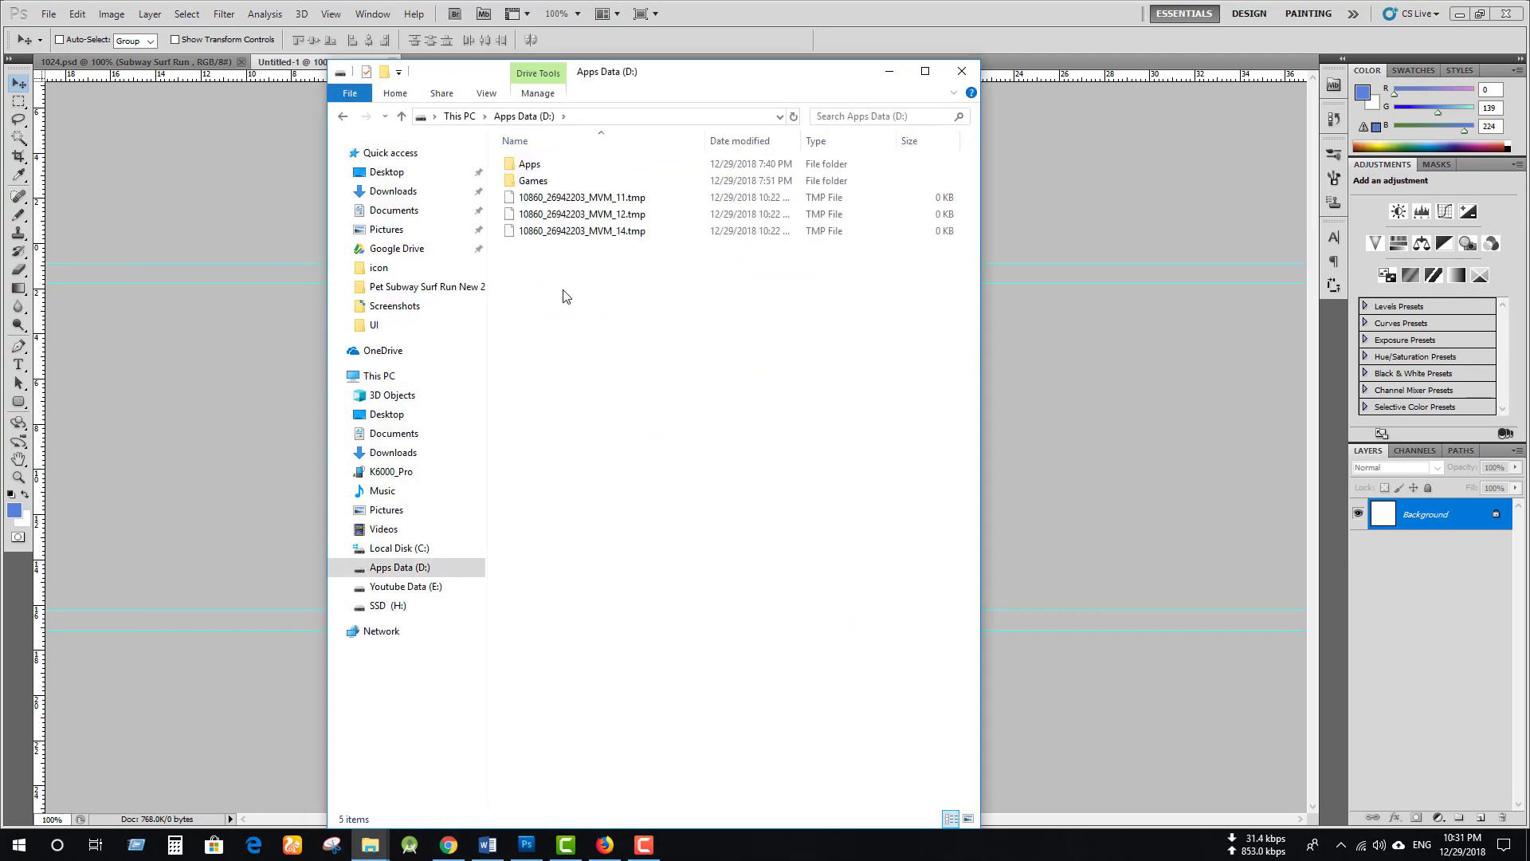
{"action": "double_click", "coordinate": [549, 182]}
{"action": "double_click", "coordinate": [571, 180]}
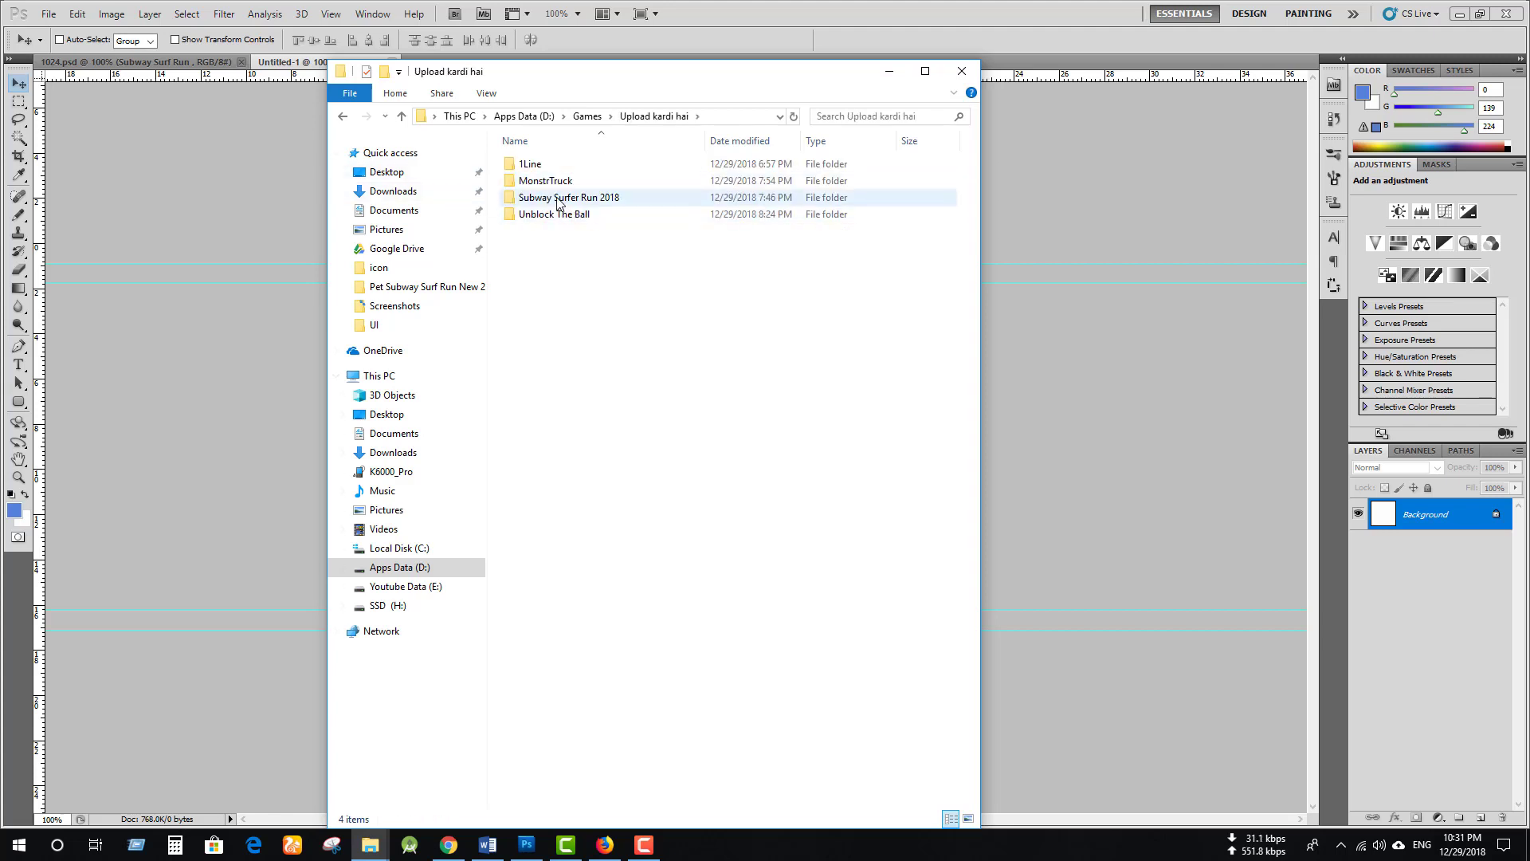
{"action": "left_click", "coordinate": [343, 117]}
{"action": "double_click", "coordinate": [536, 163]}
{"action": "double_click", "coordinate": [562, 163]}
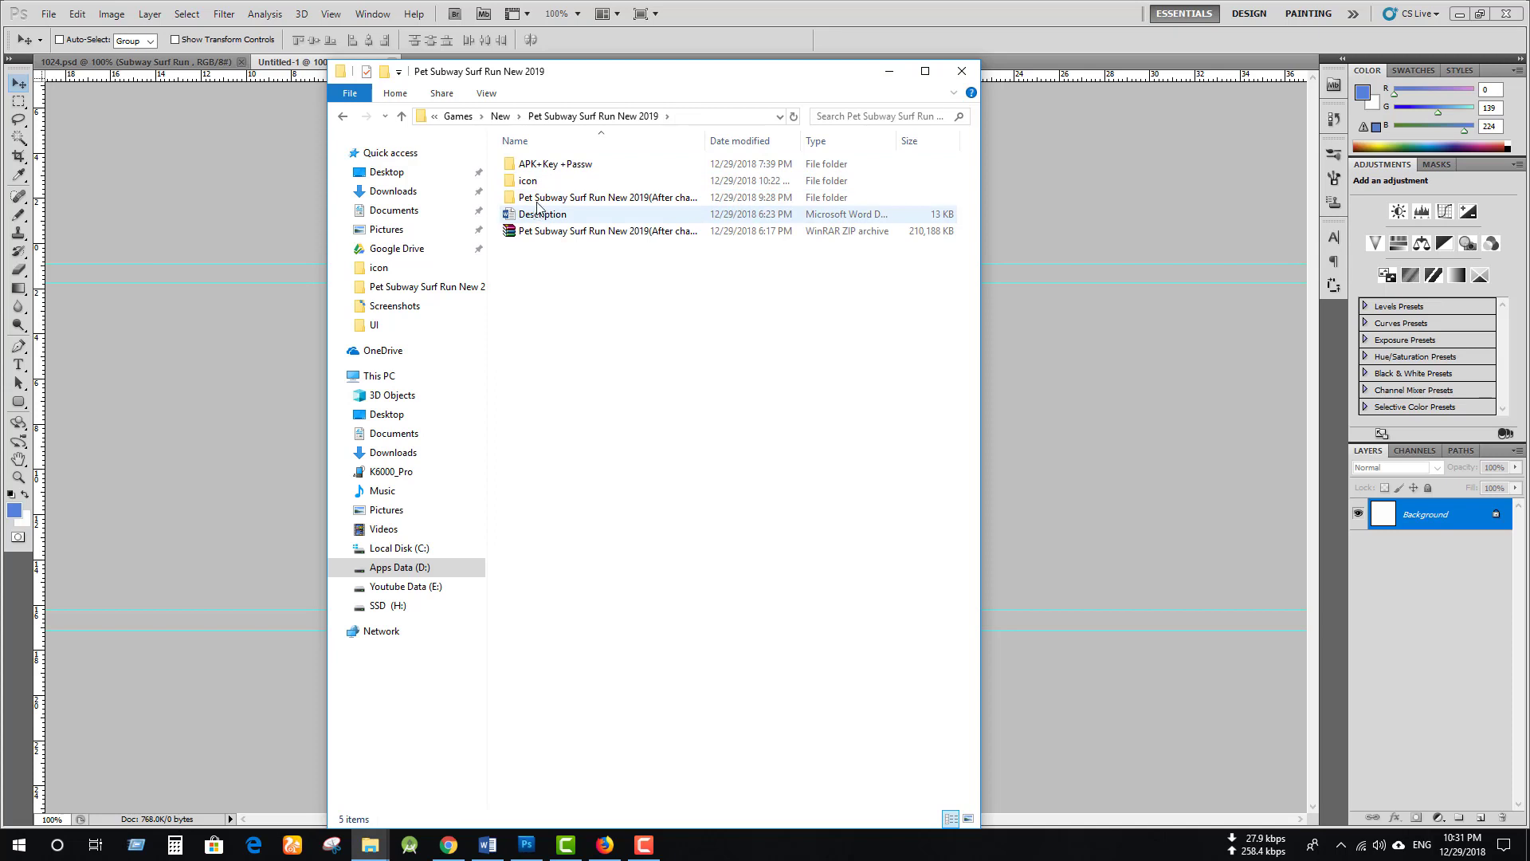
Open the extracted Pet Subway Surf Run project folder and go to Pet-Subway-surf\Assets\mayprojectnew\UI
{"action": "double_click", "coordinate": [564, 197]}
{"action": "double_click", "coordinate": [568, 167]}
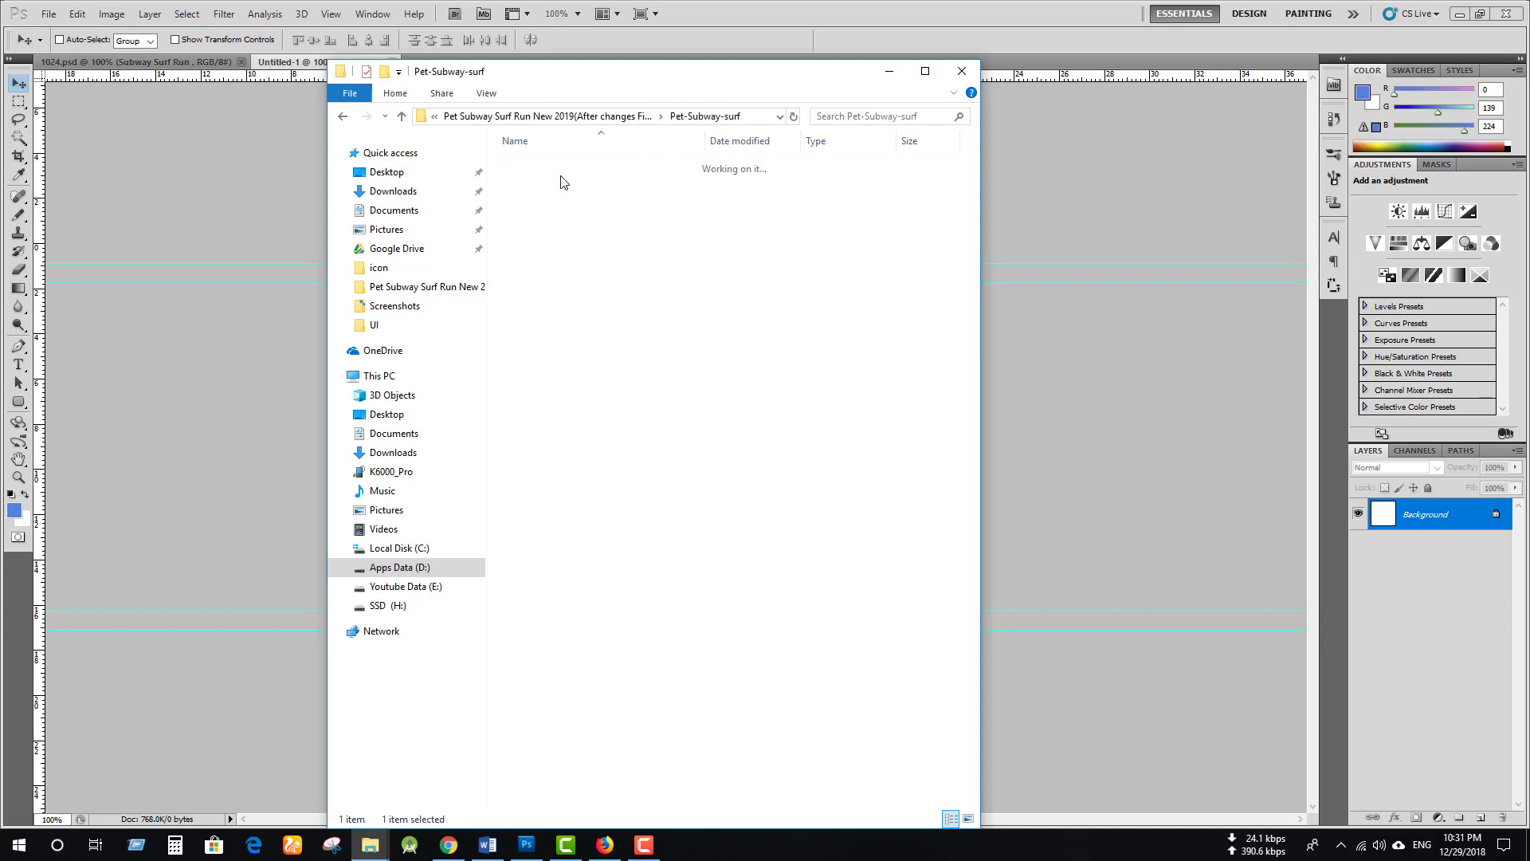
{"action": "double_click", "coordinate": [552, 165]}
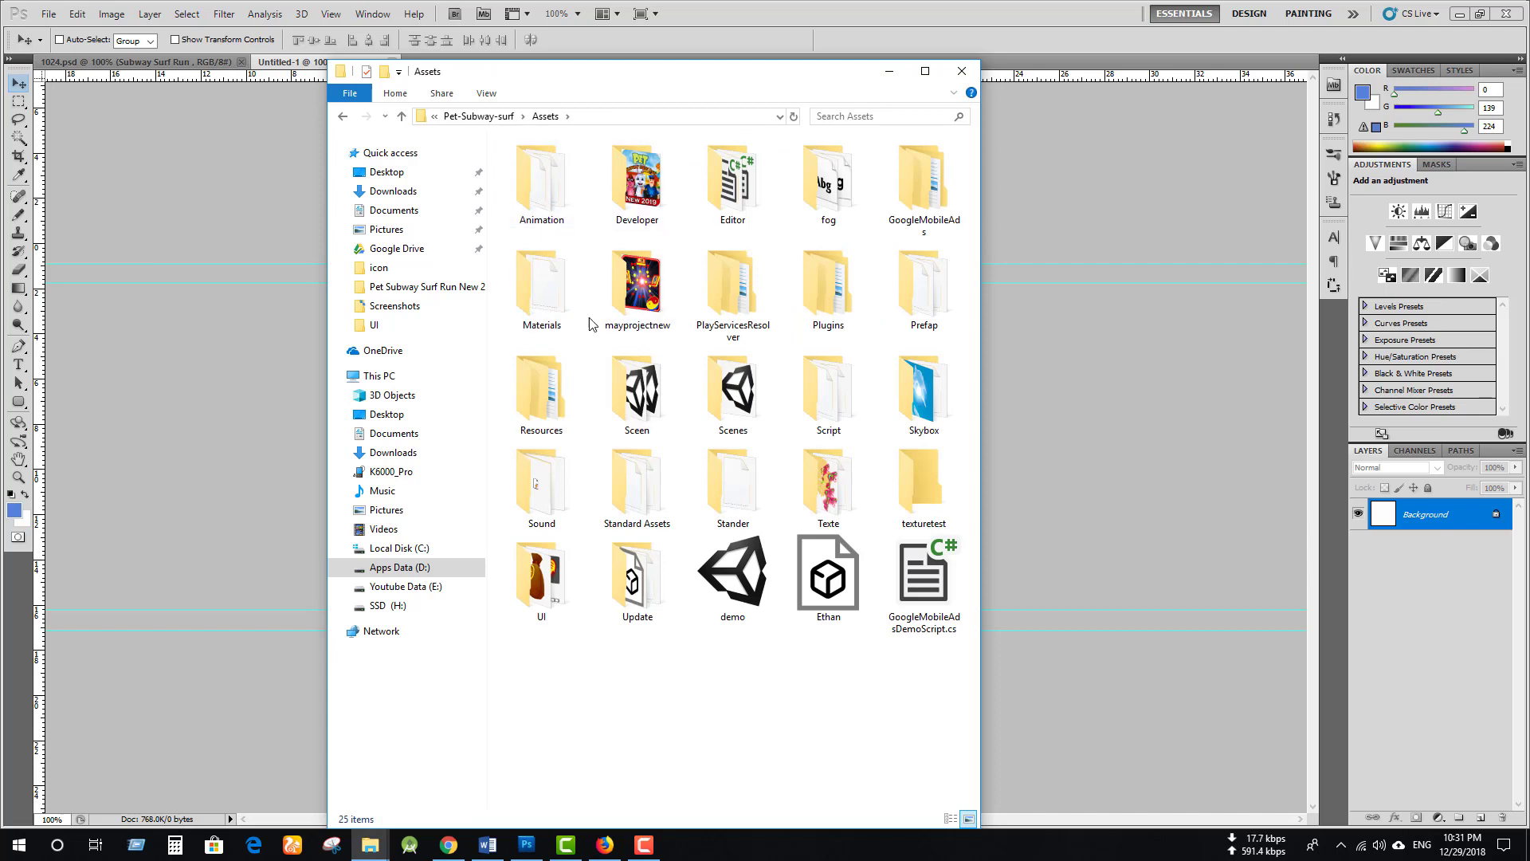
{"action": "double_click", "coordinate": [629, 284]}
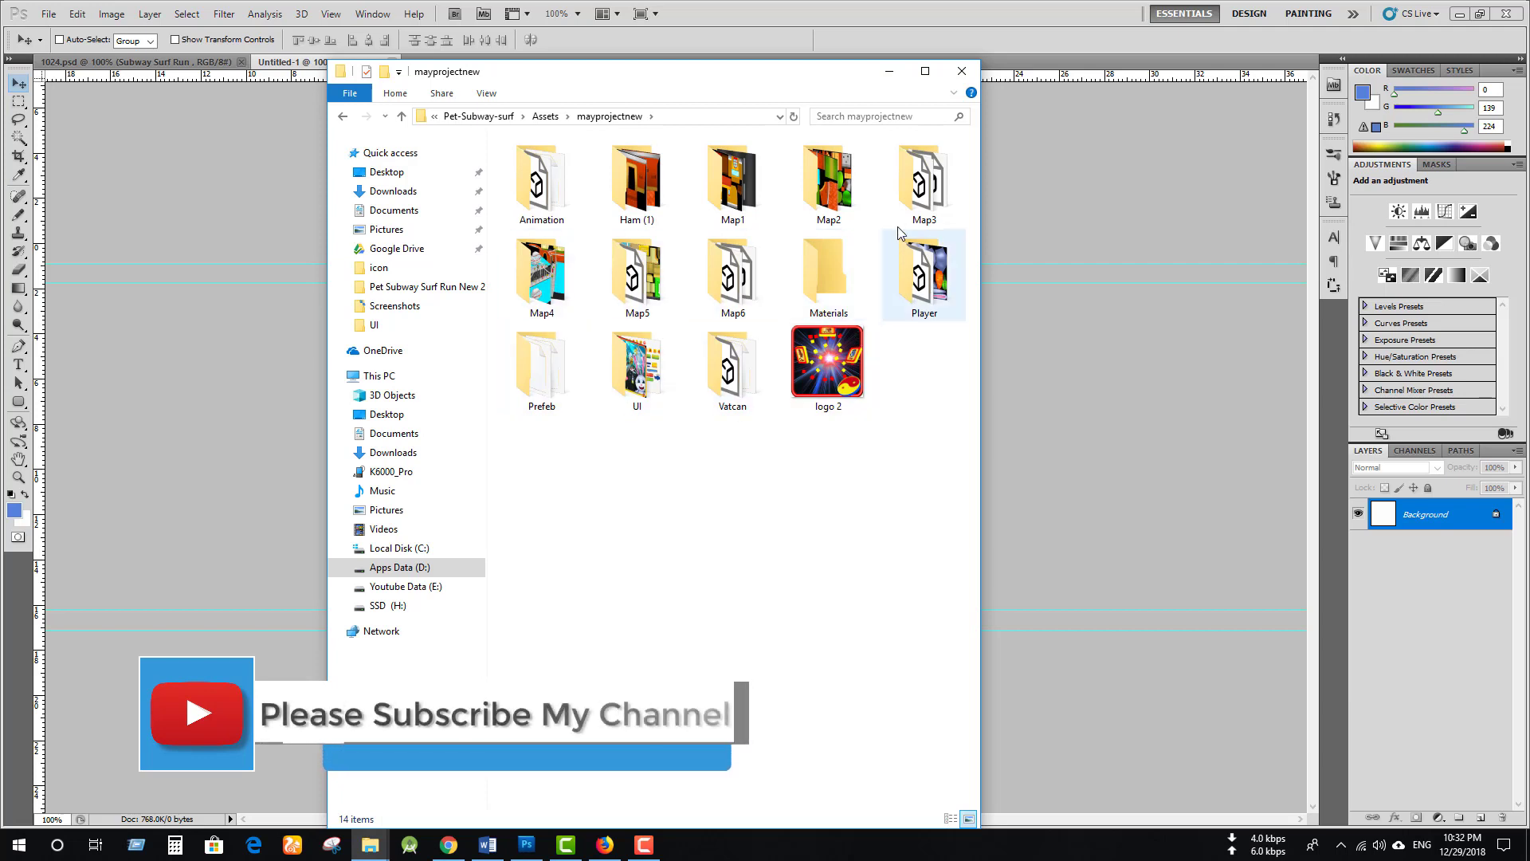
{"action": "double_click", "coordinate": [638, 374]}
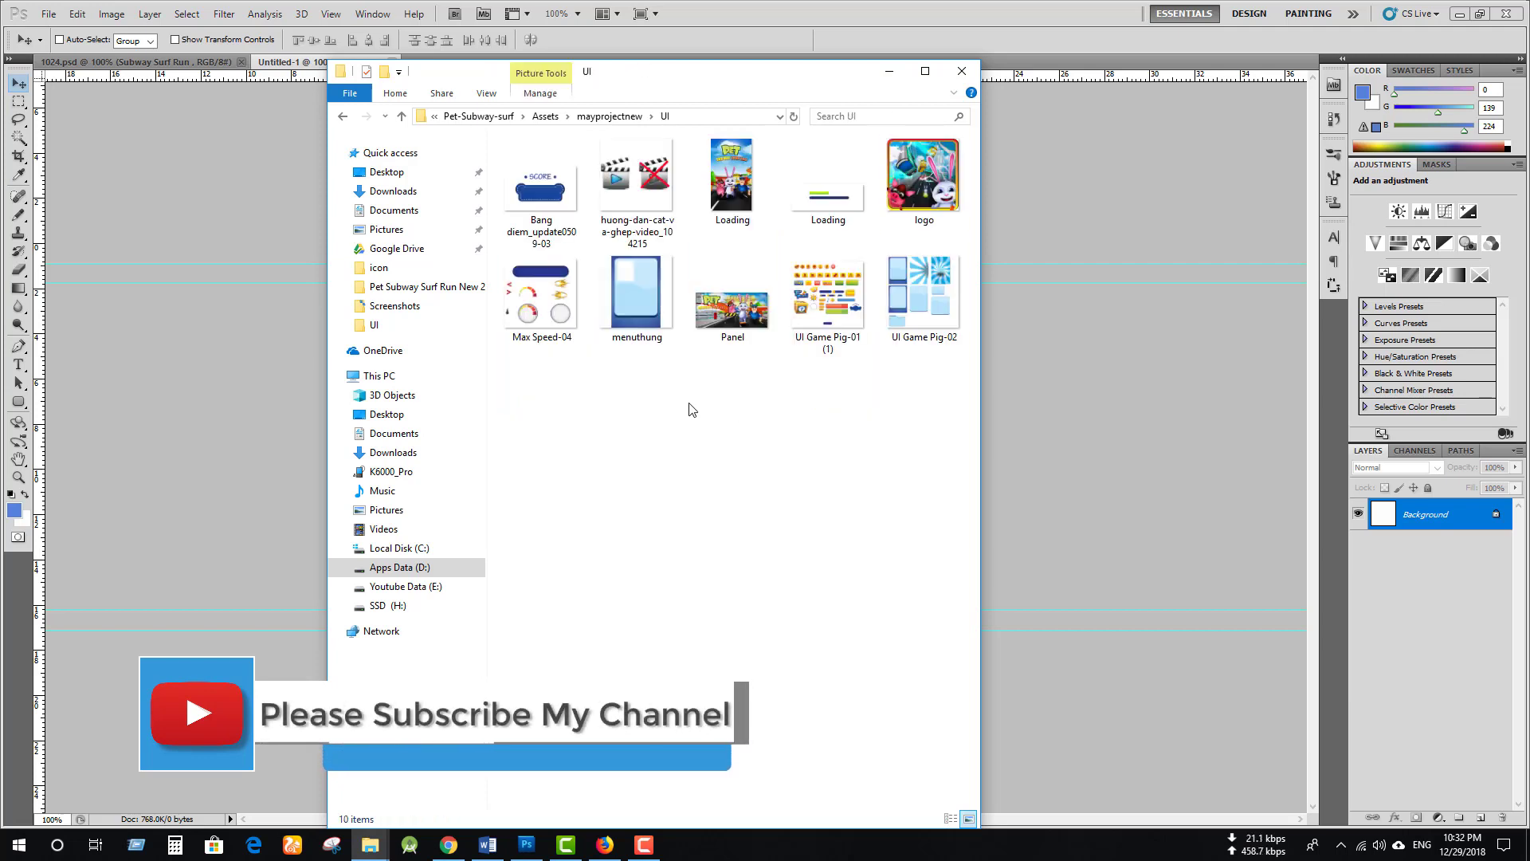
View the portrait Loading.jpg artwork from the UI folder in Photos and close it
{"action": "right_click", "coordinate": [735, 167]}
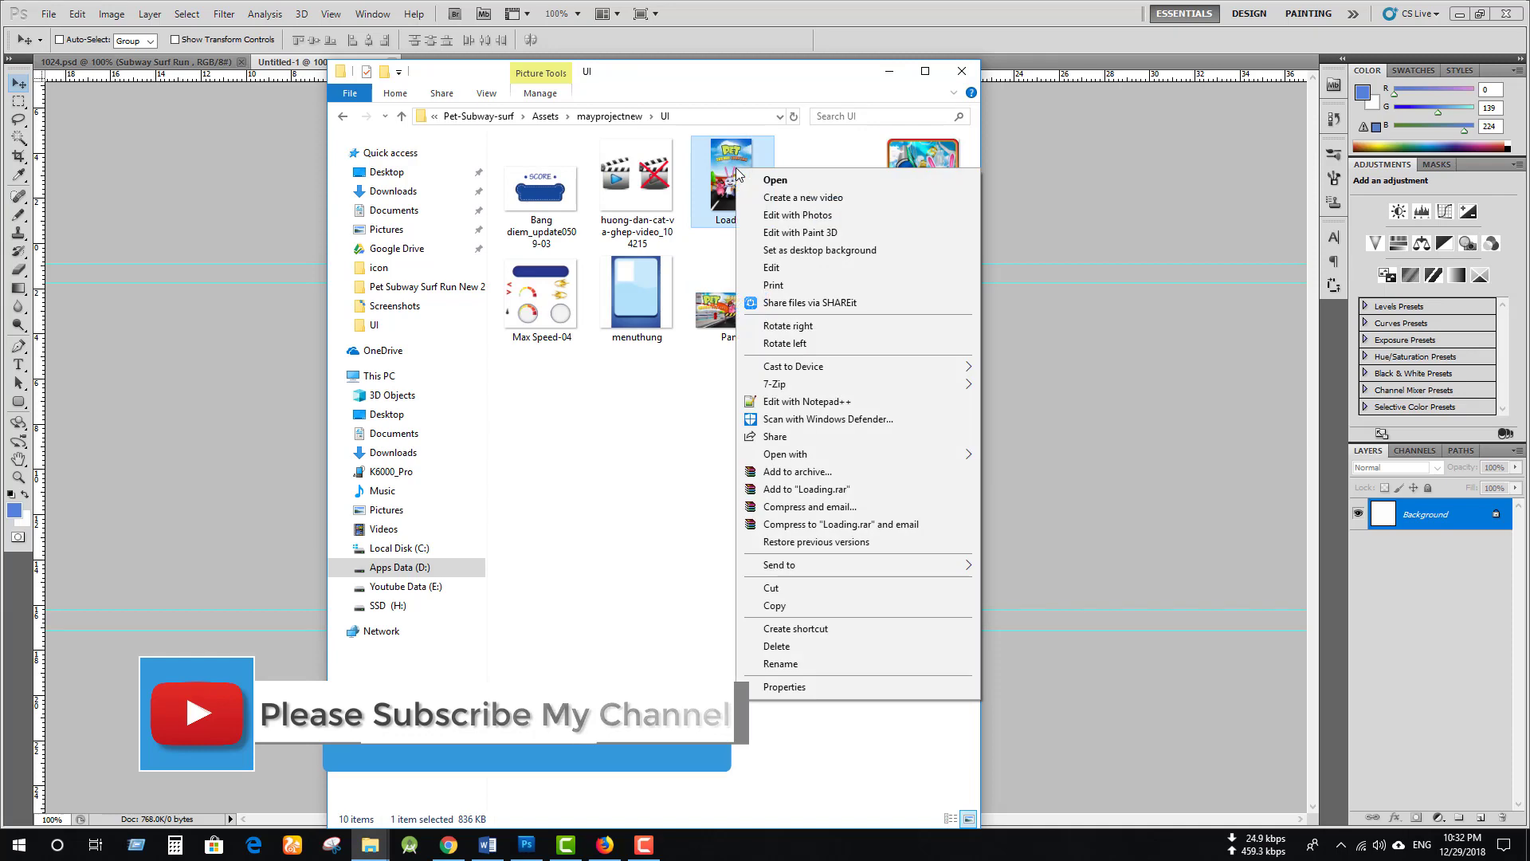
{"action": "left_click_drag", "start_coordinate": [705, 74], "coordinate": [633, 62]}
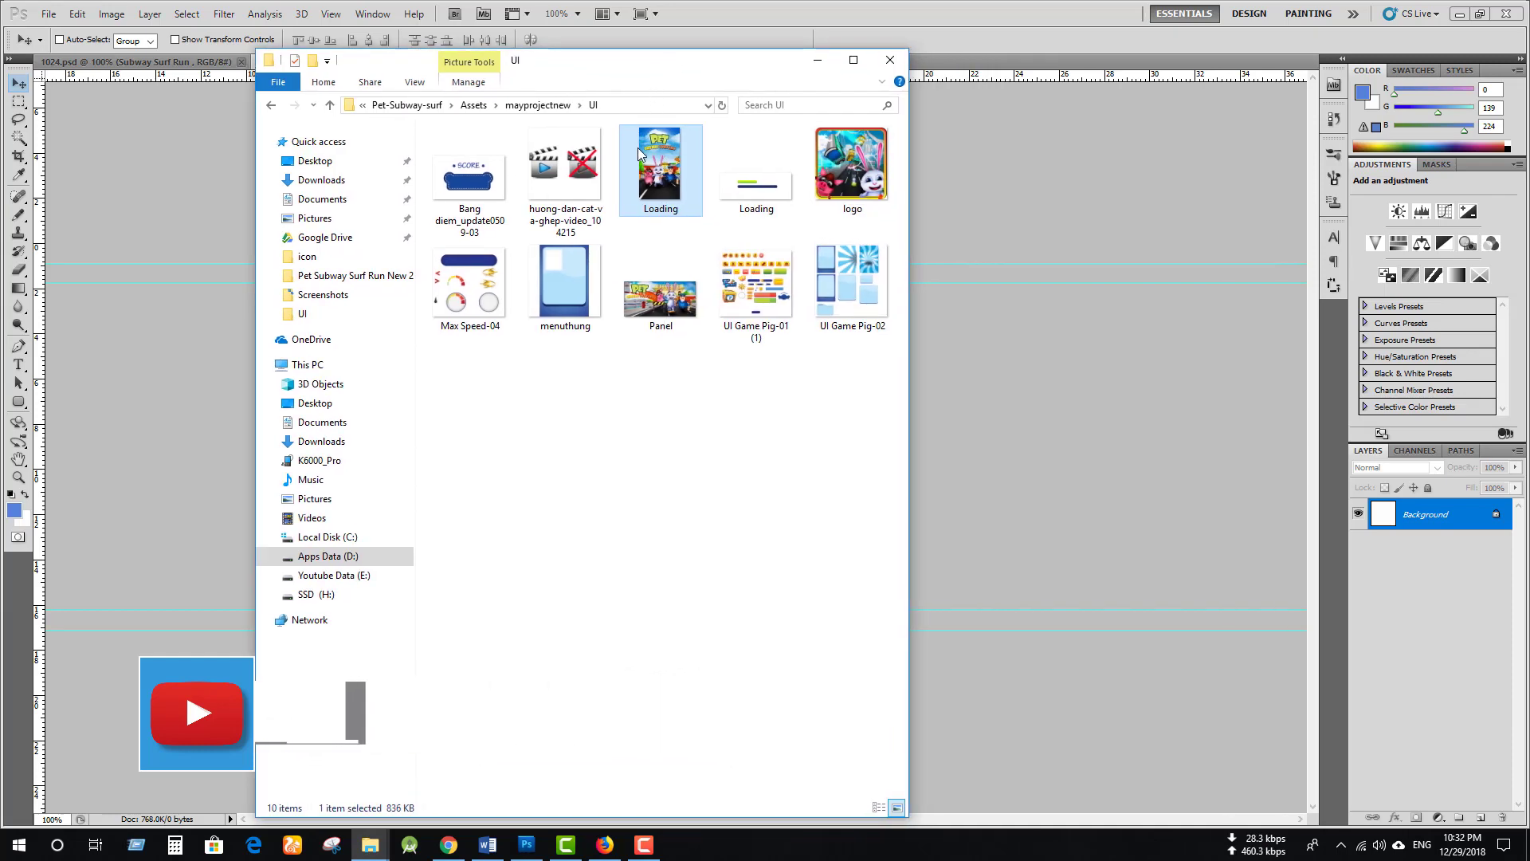
{"action": "double_click", "coordinate": [638, 146]}
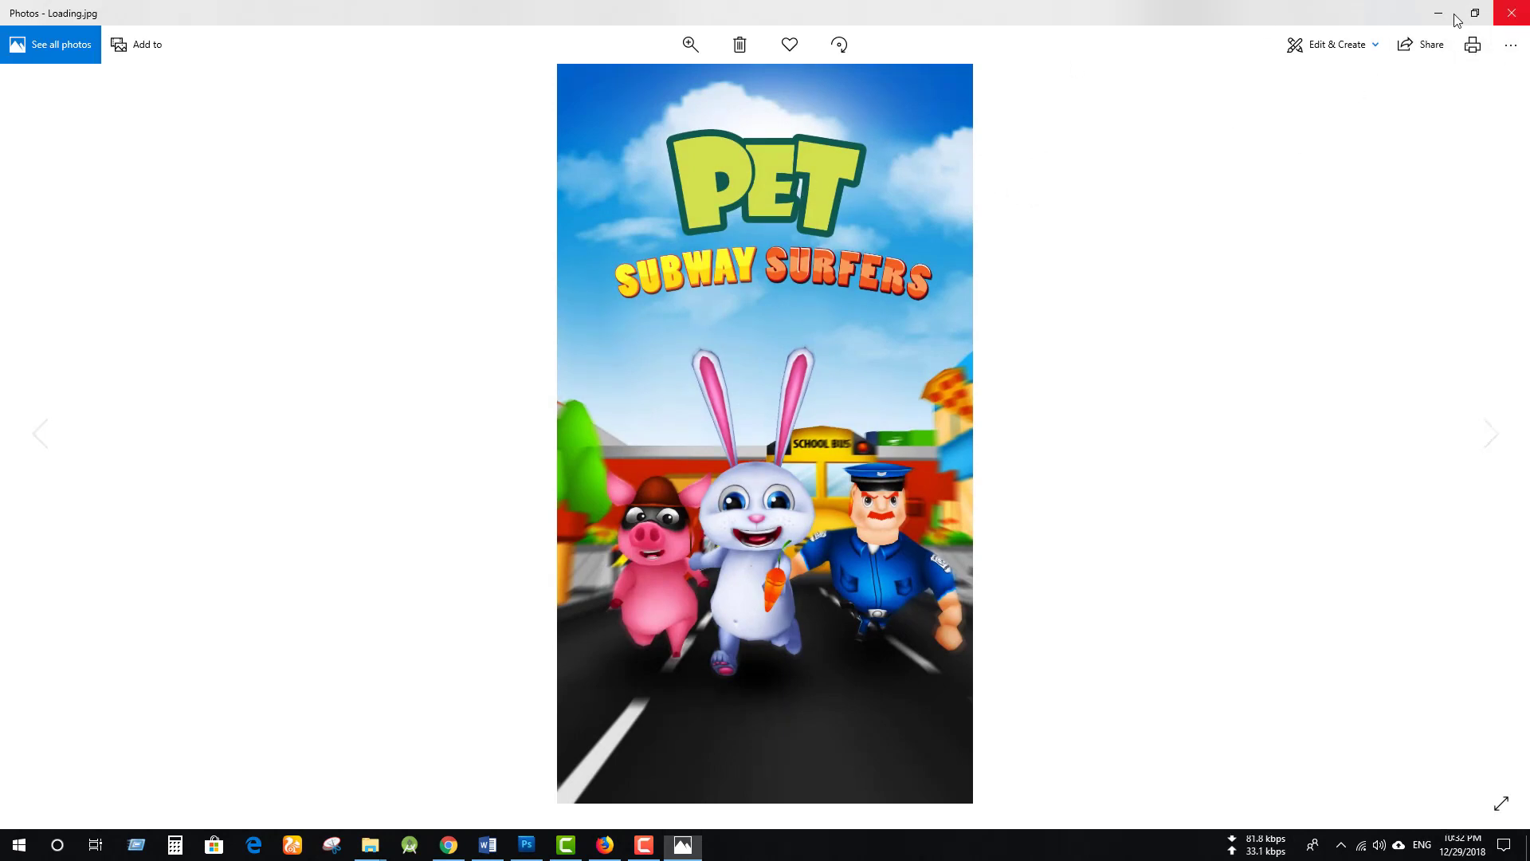
{"action": "left_click", "coordinate": [1511, 13]}
View the existing logo.png icon from the UI folder in Photos and close it
{"action": "left_click", "coordinate": [839, 148]}
{"action": "right_click", "coordinate": [838, 148]}
{"action": "left_click", "coordinate": [719, 502]}
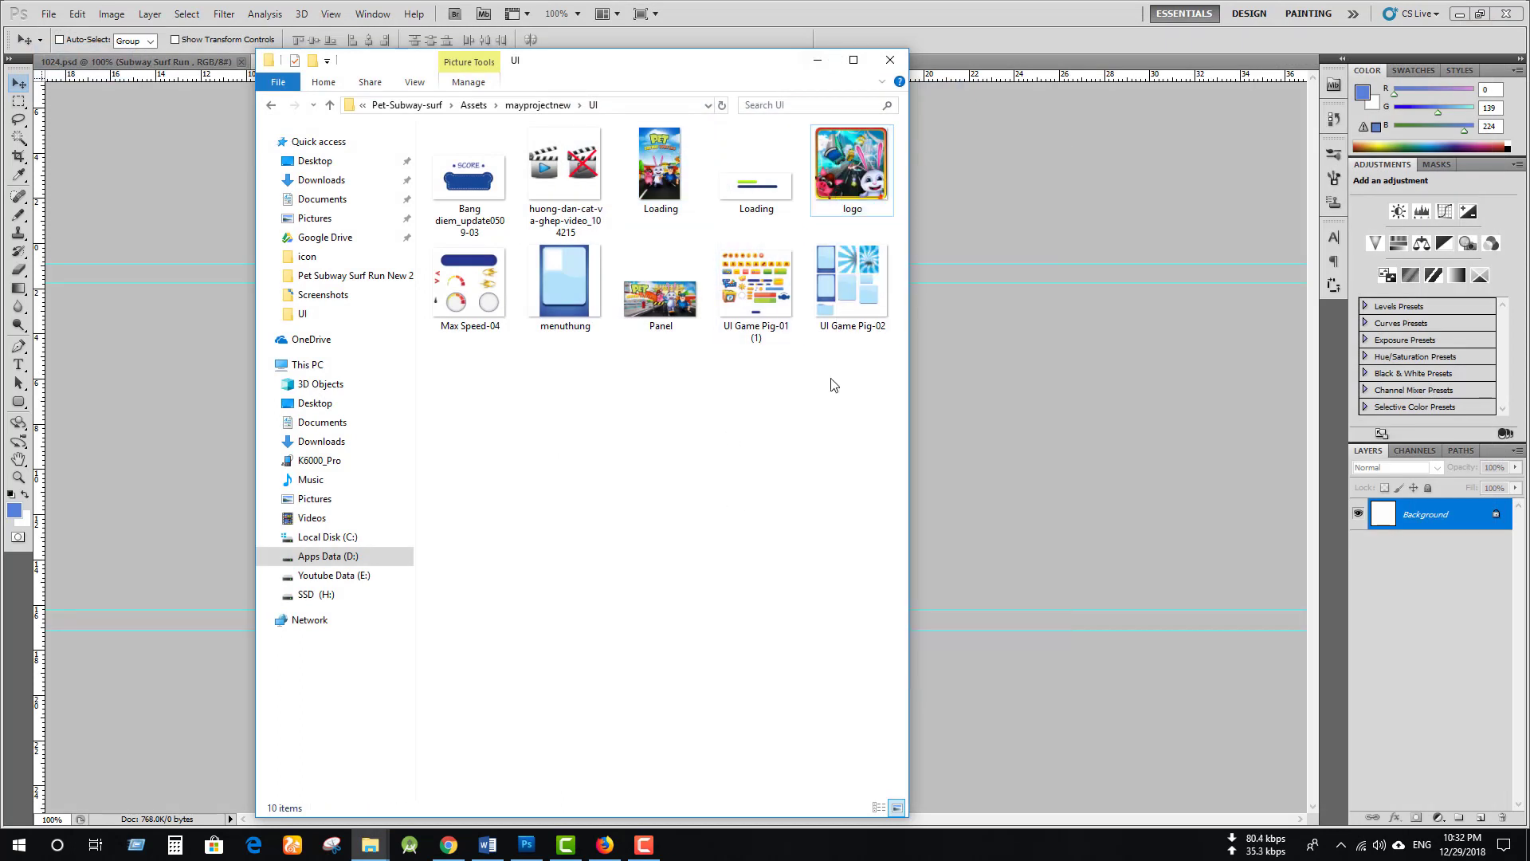
{"action": "left_click", "coordinate": [838, 174]}
{"action": "right_click", "coordinate": [838, 159]}
{"action": "left_click", "coordinate": [861, 161]}
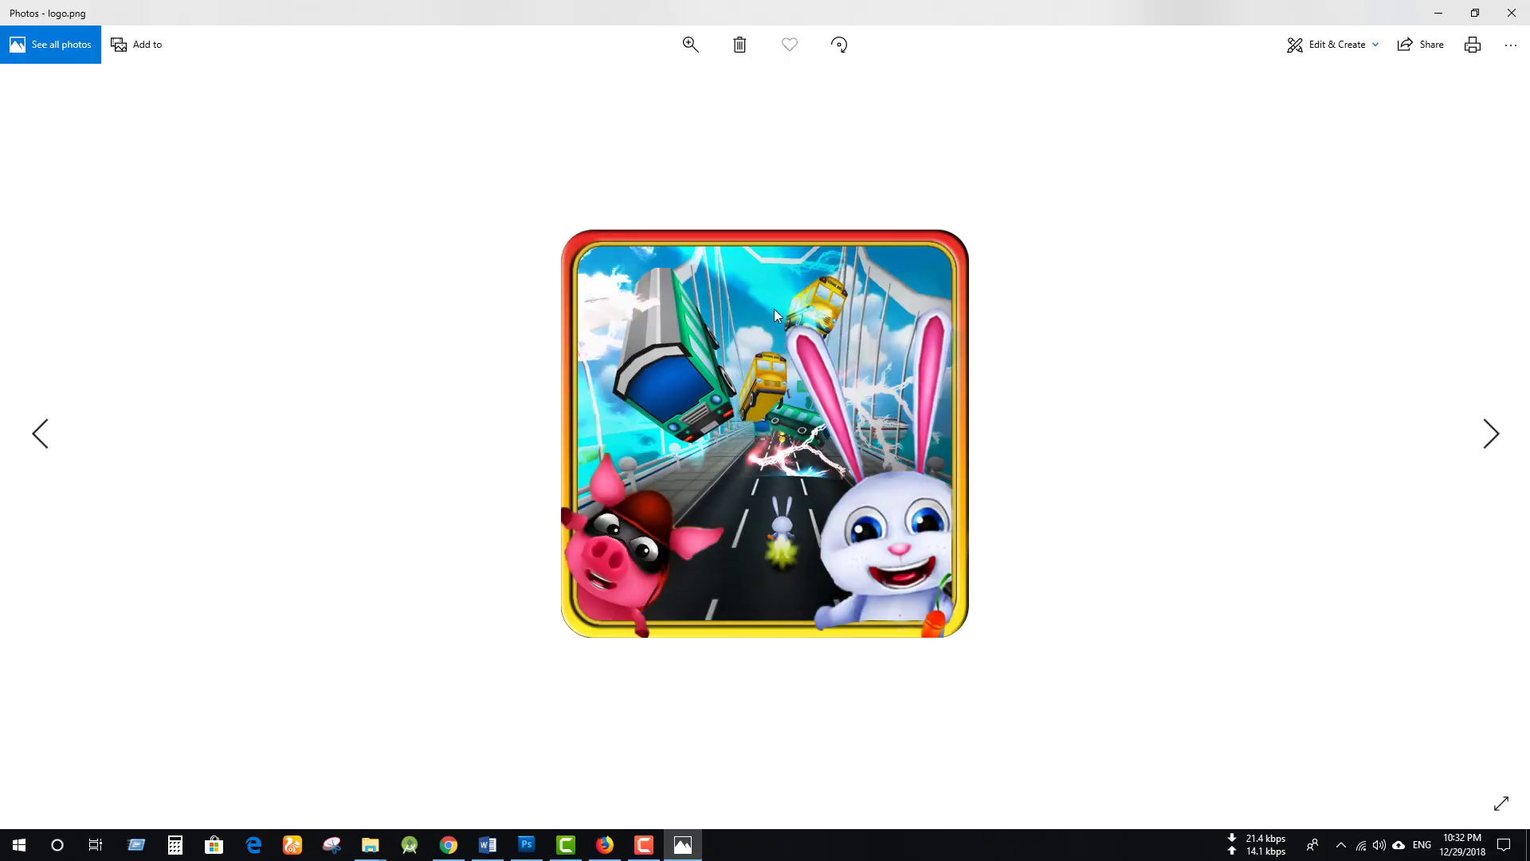
{"action": "left_click", "coordinate": [1508, 16]}
Open Panel.jpg in Photos and place its reduced window beside the blank Photoshop canvas
{"action": "left_click", "coordinate": [658, 454]}
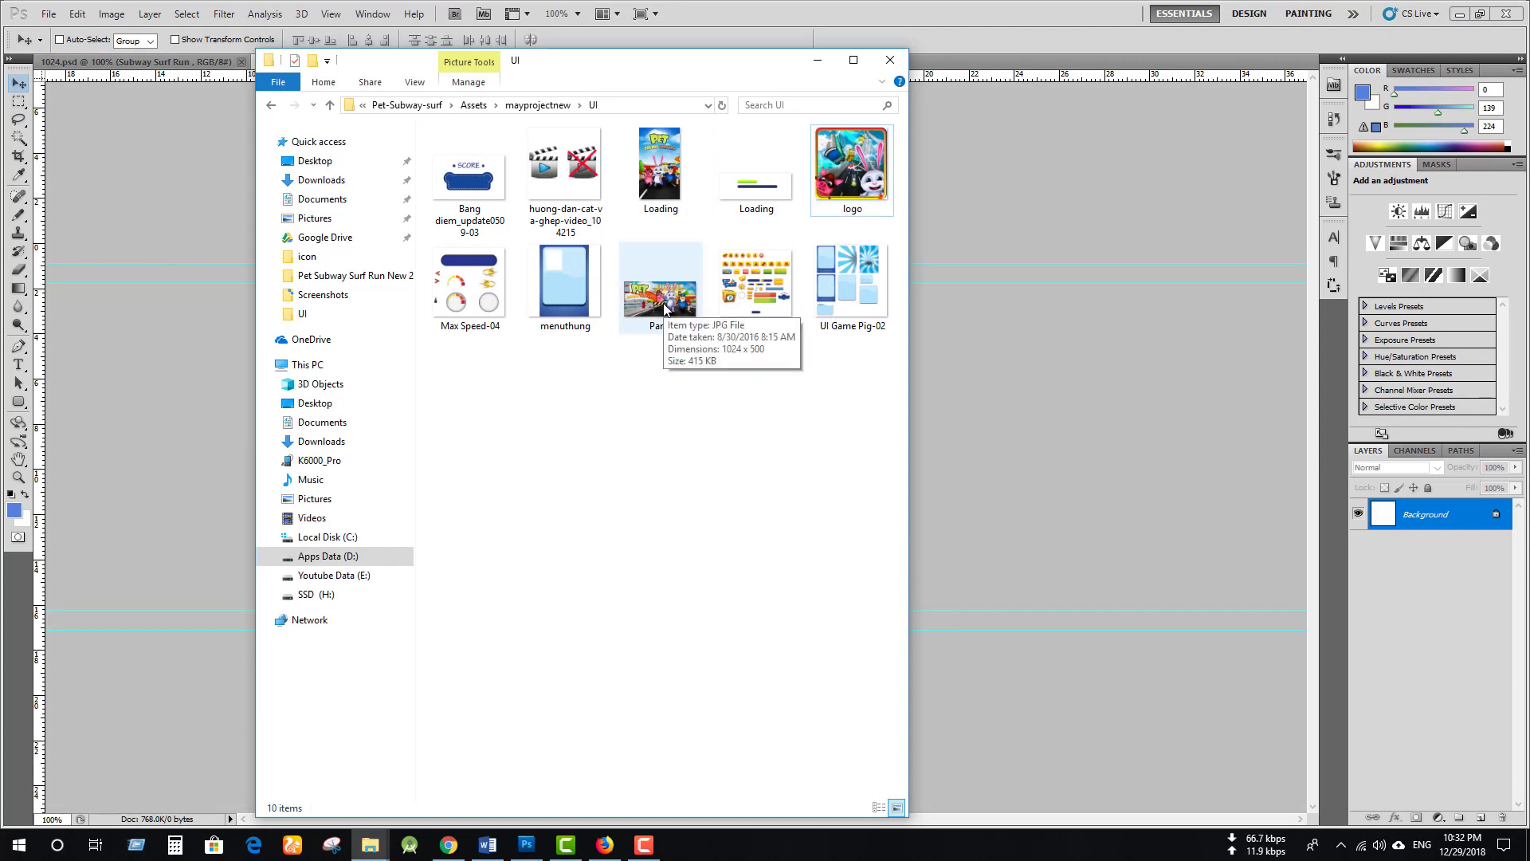
{"action": "right_click", "coordinate": [667, 298]}
{"action": "left_click", "coordinate": [696, 310]}
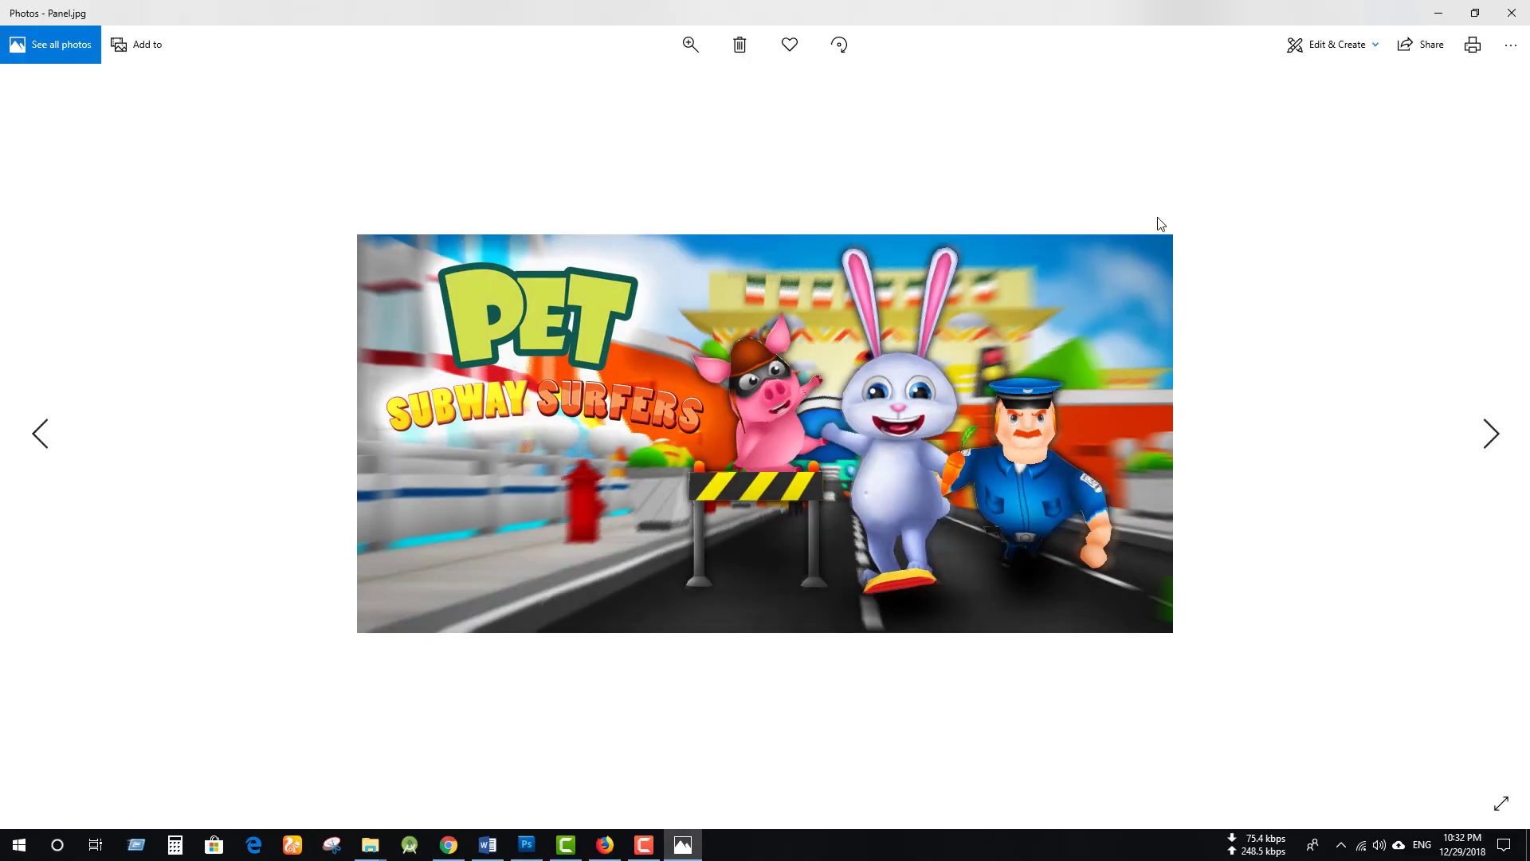
{"action": "left_click", "coordinate": [1475, 20]}
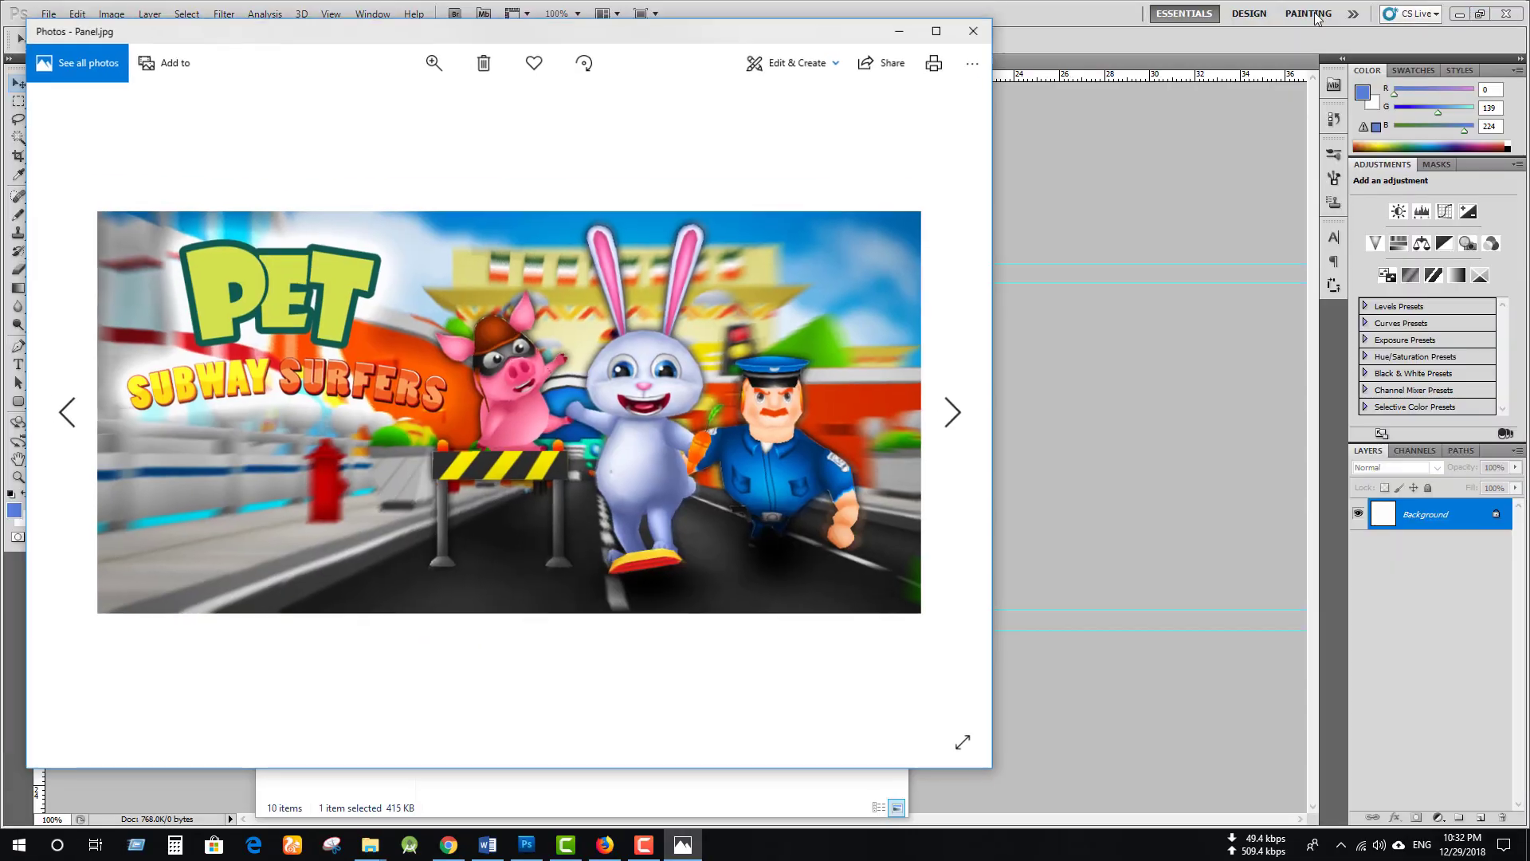
{"action": "left_click_drag", "start_coordinate": [733, 42], "coordinate": [1408, 75]}
{"action": "left_click_drag", "start_coordinate": [674, 68], "coordinate": [509, 80]}
{"action": "left_click", "coordinate": [658, 78]}
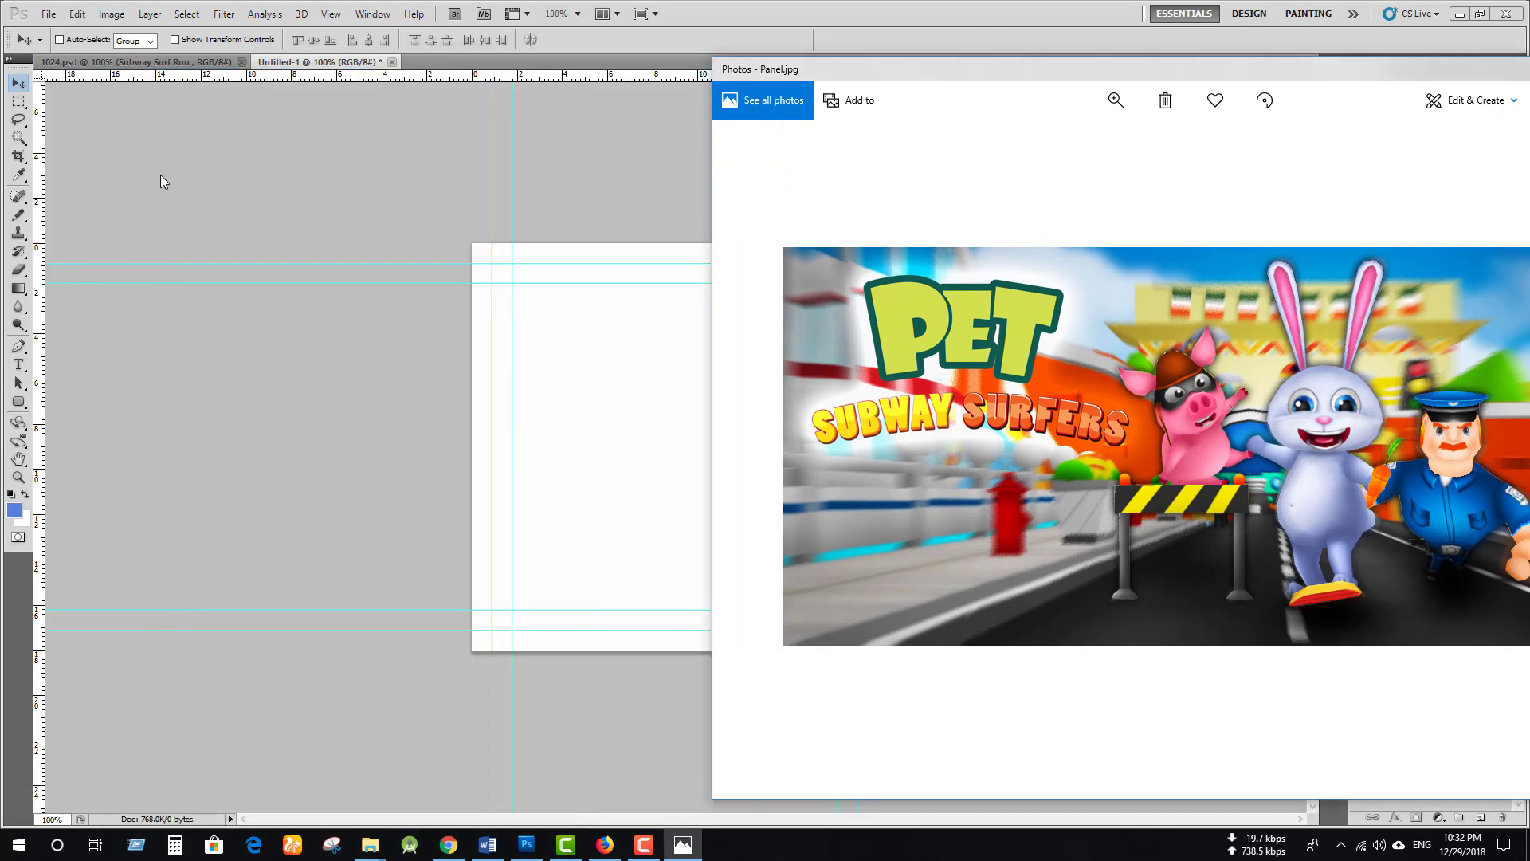
Compare the 1024.psd banner in Photoshop with the original Panel.jpg in Photos, and close Photos
{"action": "left_click", "coordinate": [168, 76]}
{"action": "left_click", "coordinate": [135, 61]}
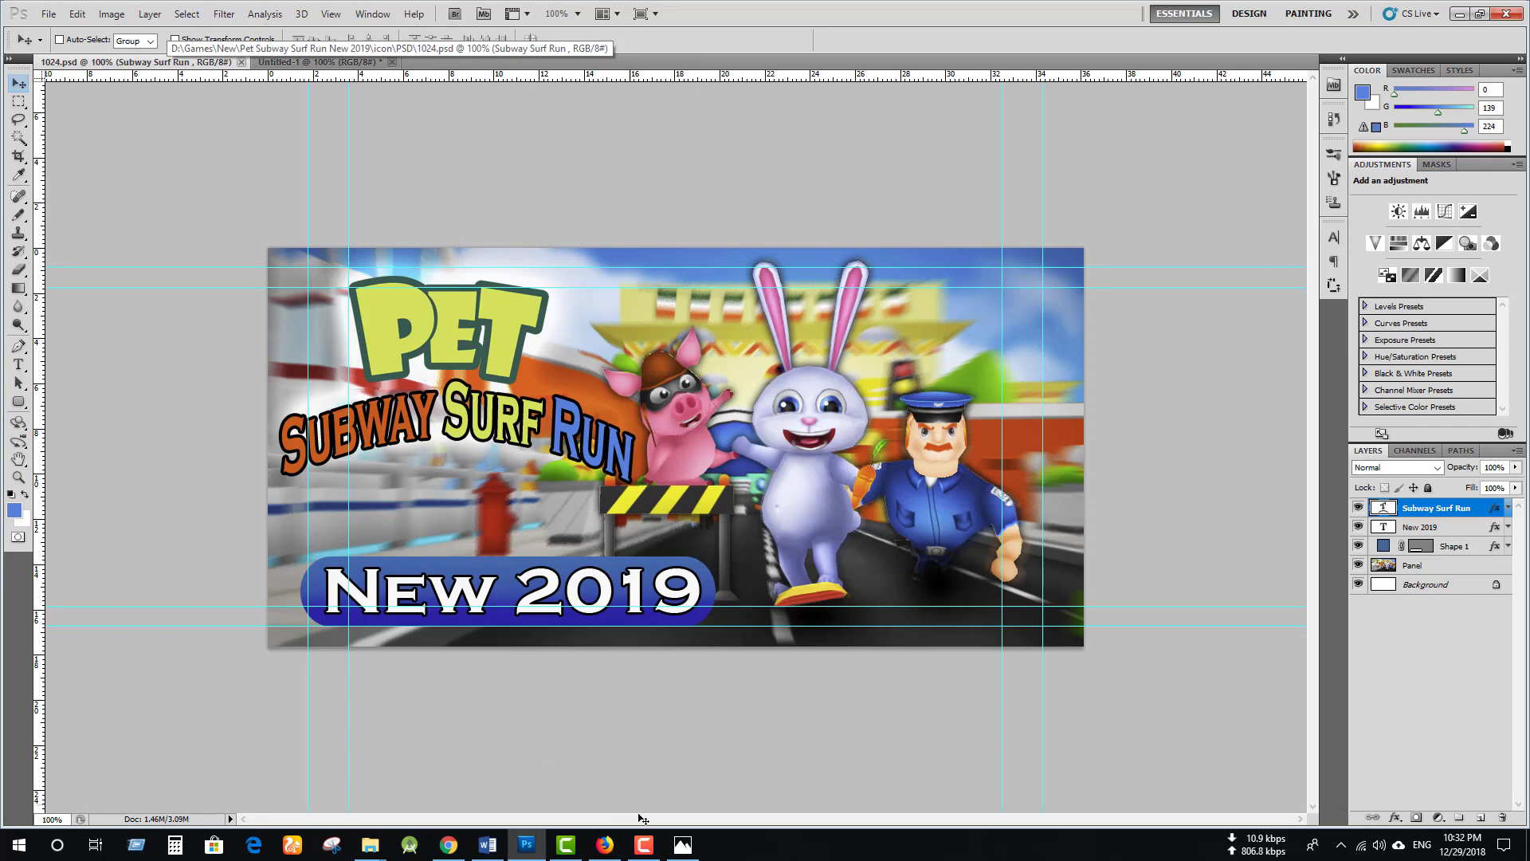
{"action": "left_click", "coordinate": [682, 844]}
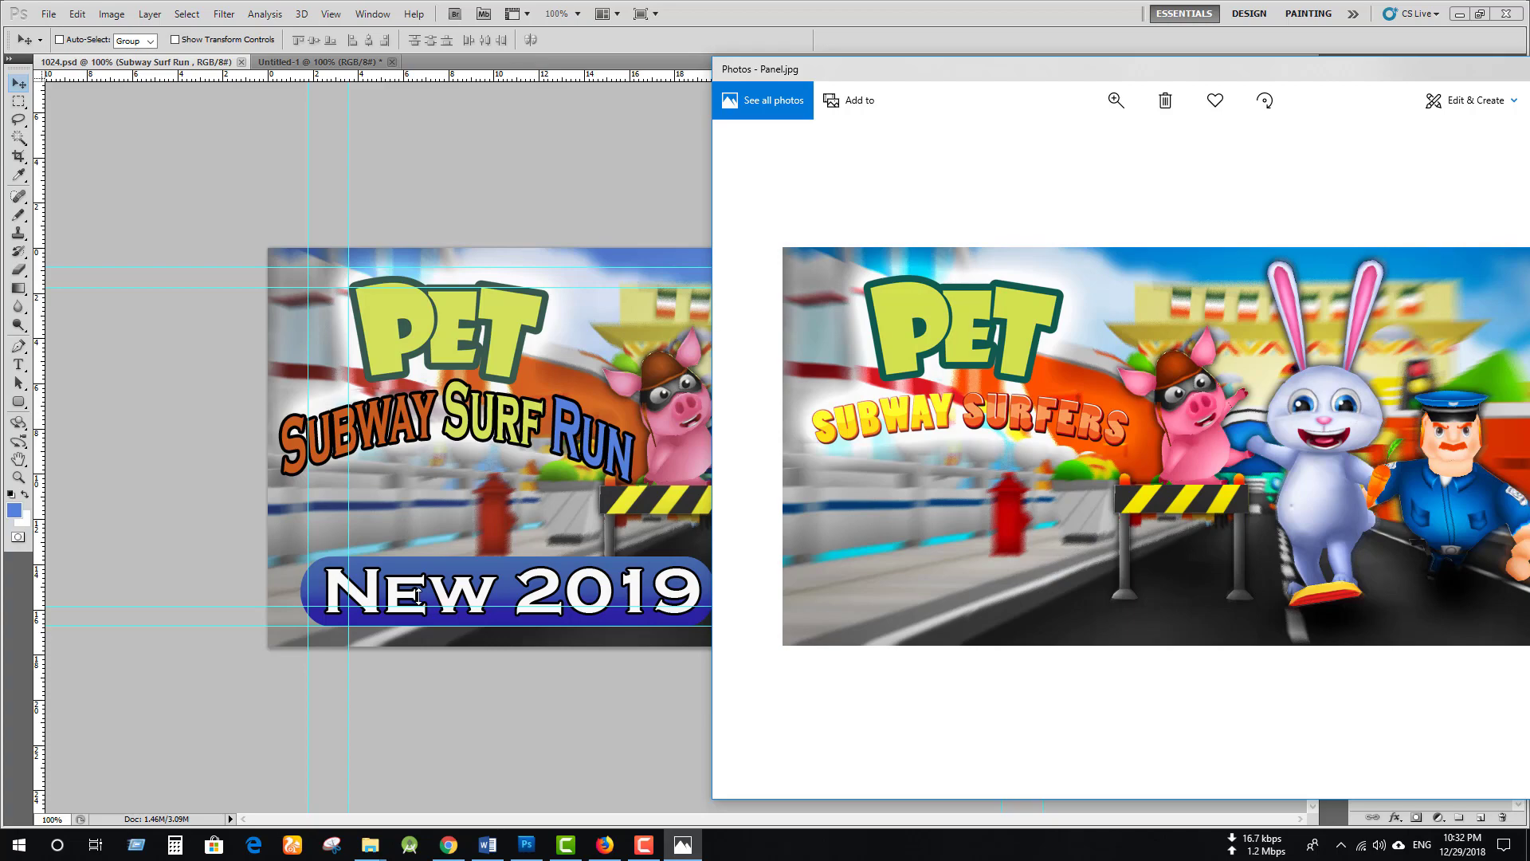
{"action": "left_click_drag", "start_coordinate": [1039, 74], "coordinate": [570, 75]}
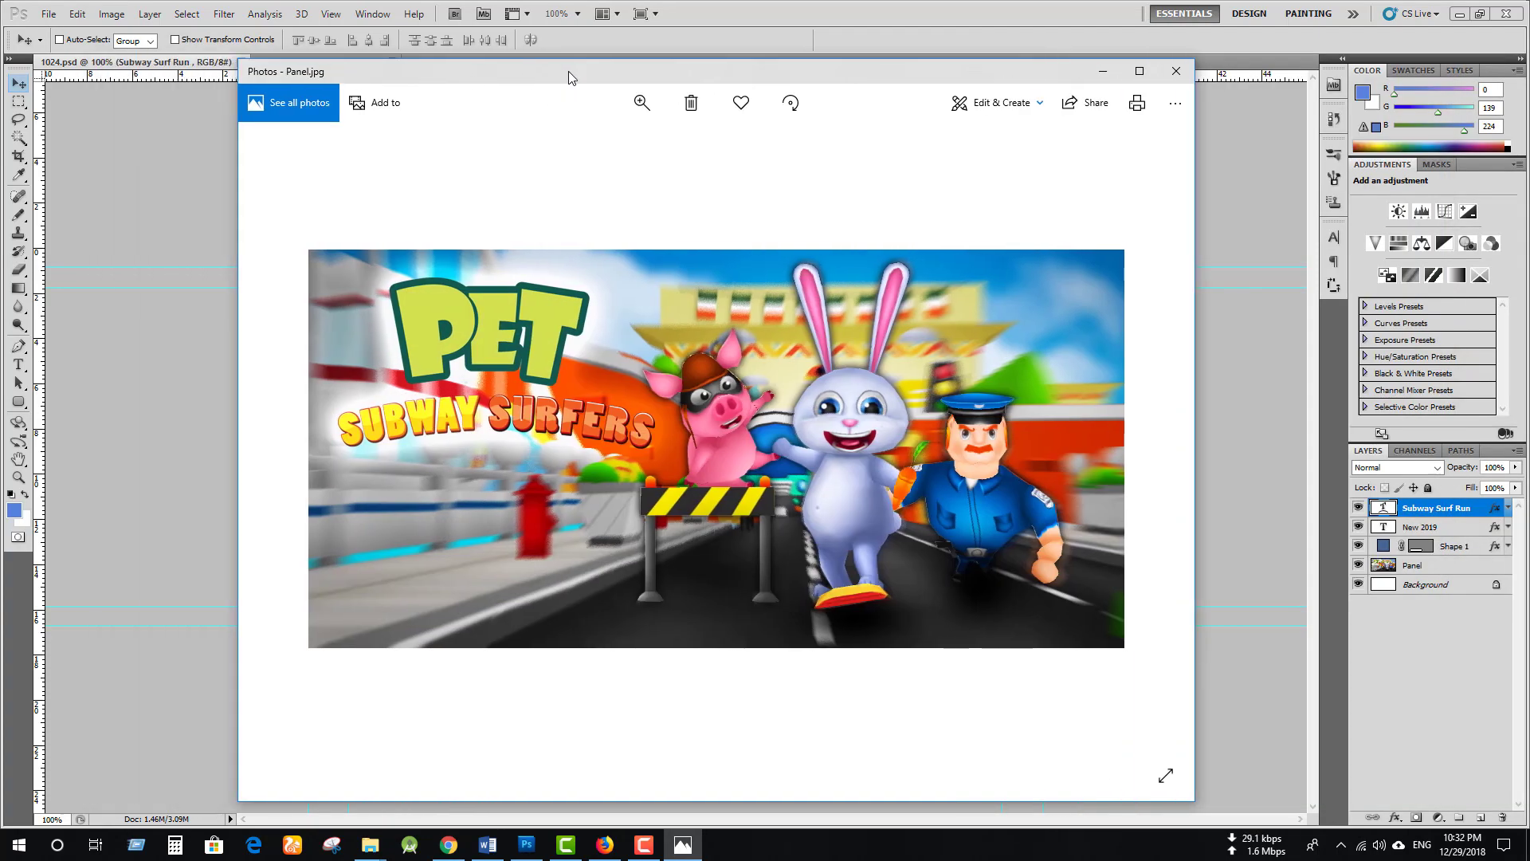
{"action": "left_click", "coordinate": [1175, 71]}
Place the portrait screenshot image from the project's icon\PSD folder into the blank Untitled-1 document
{"action": "left_click", "coordinate": [294, 62]}
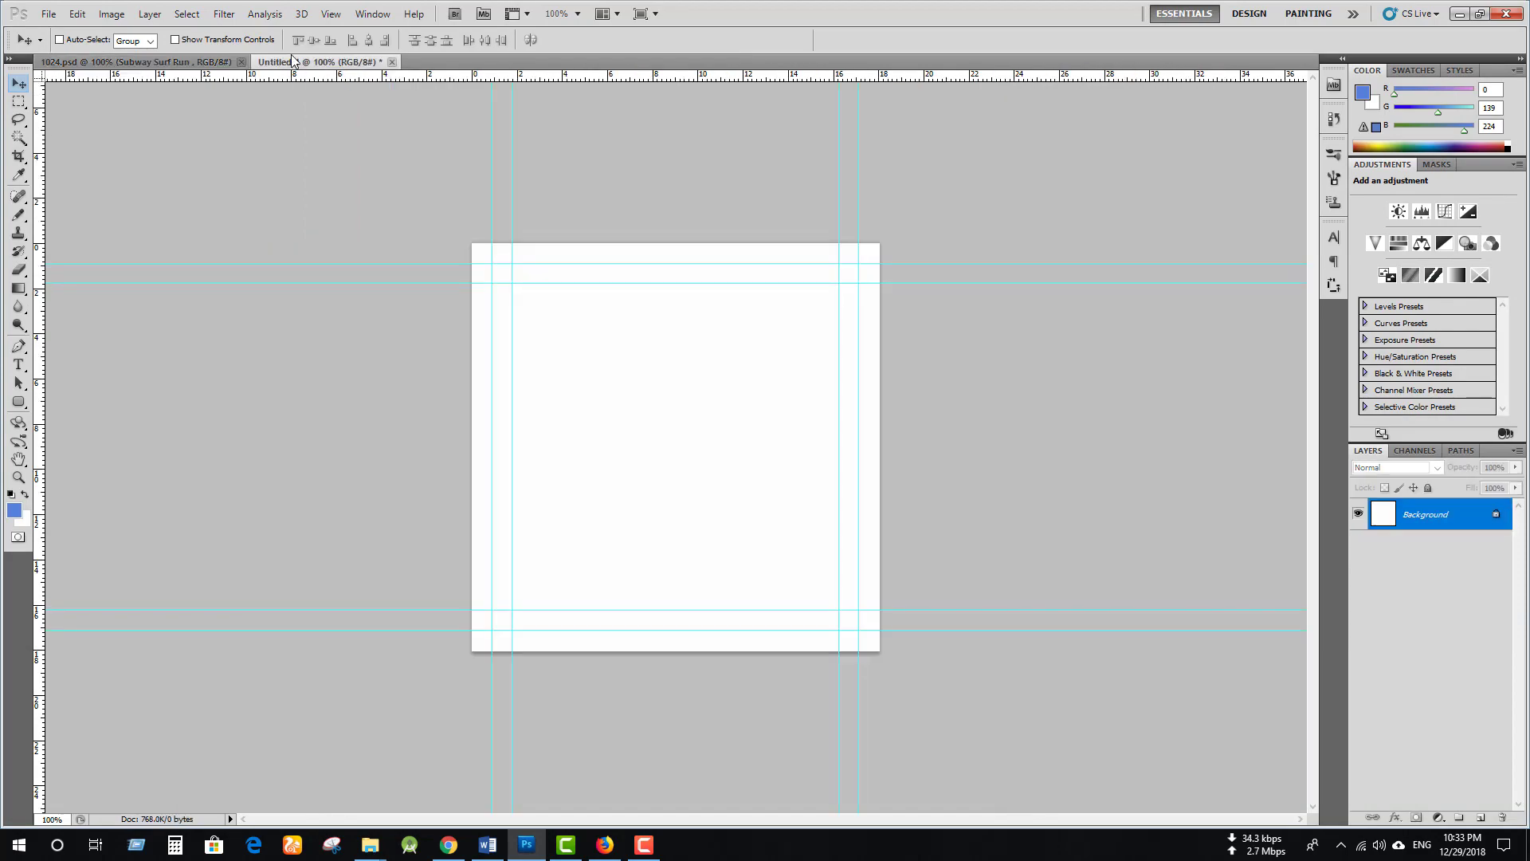
{"action": "left_click", "coordinate": [370, 844]}
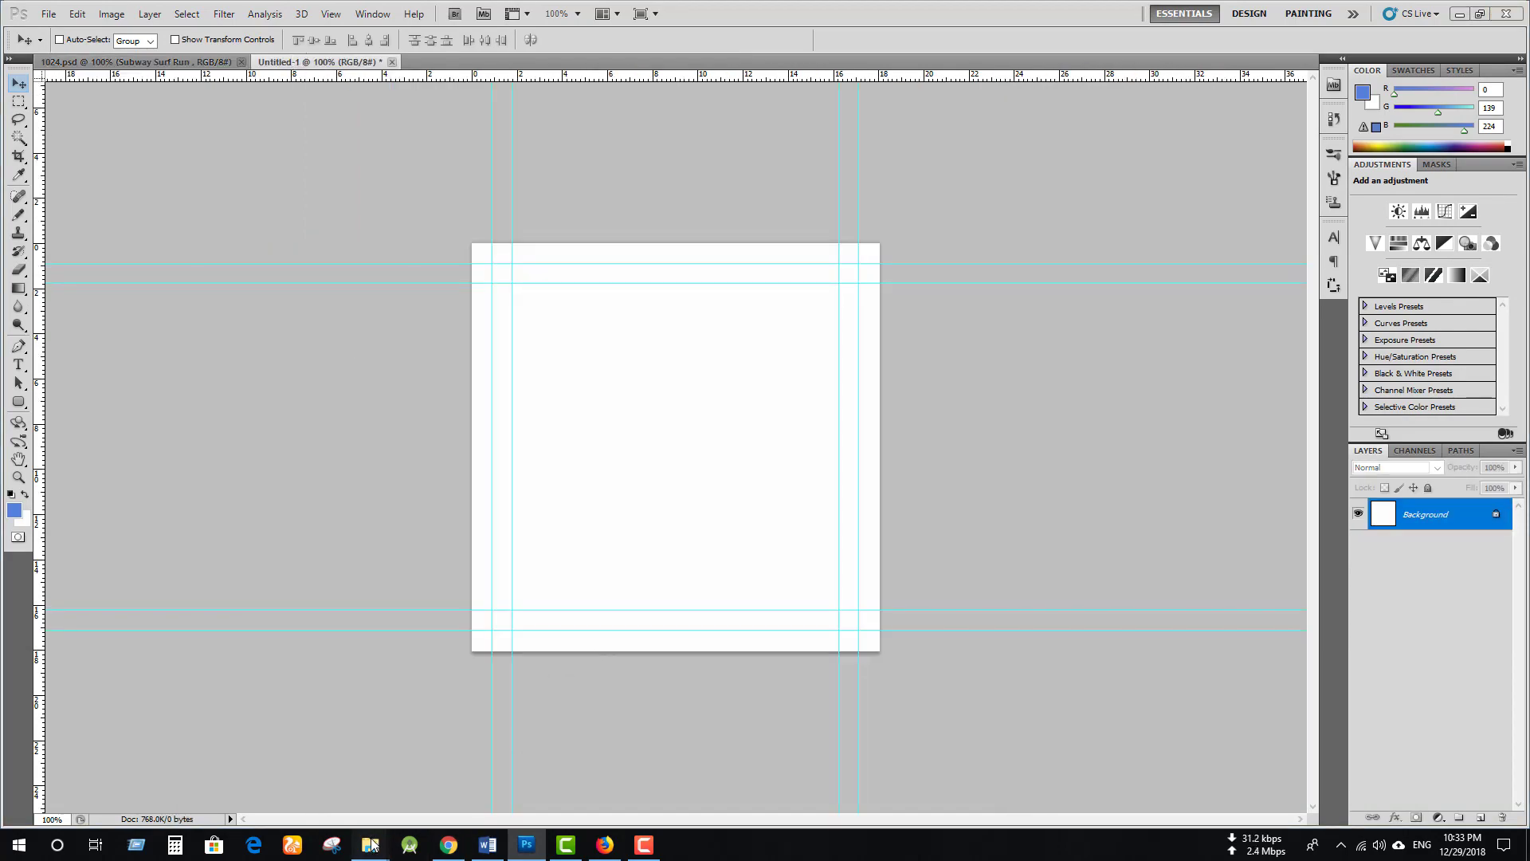
{"action": "left_click", "coordinate": [413, 787]}
{"action": "left_click", "coordinate": [326, 777]}
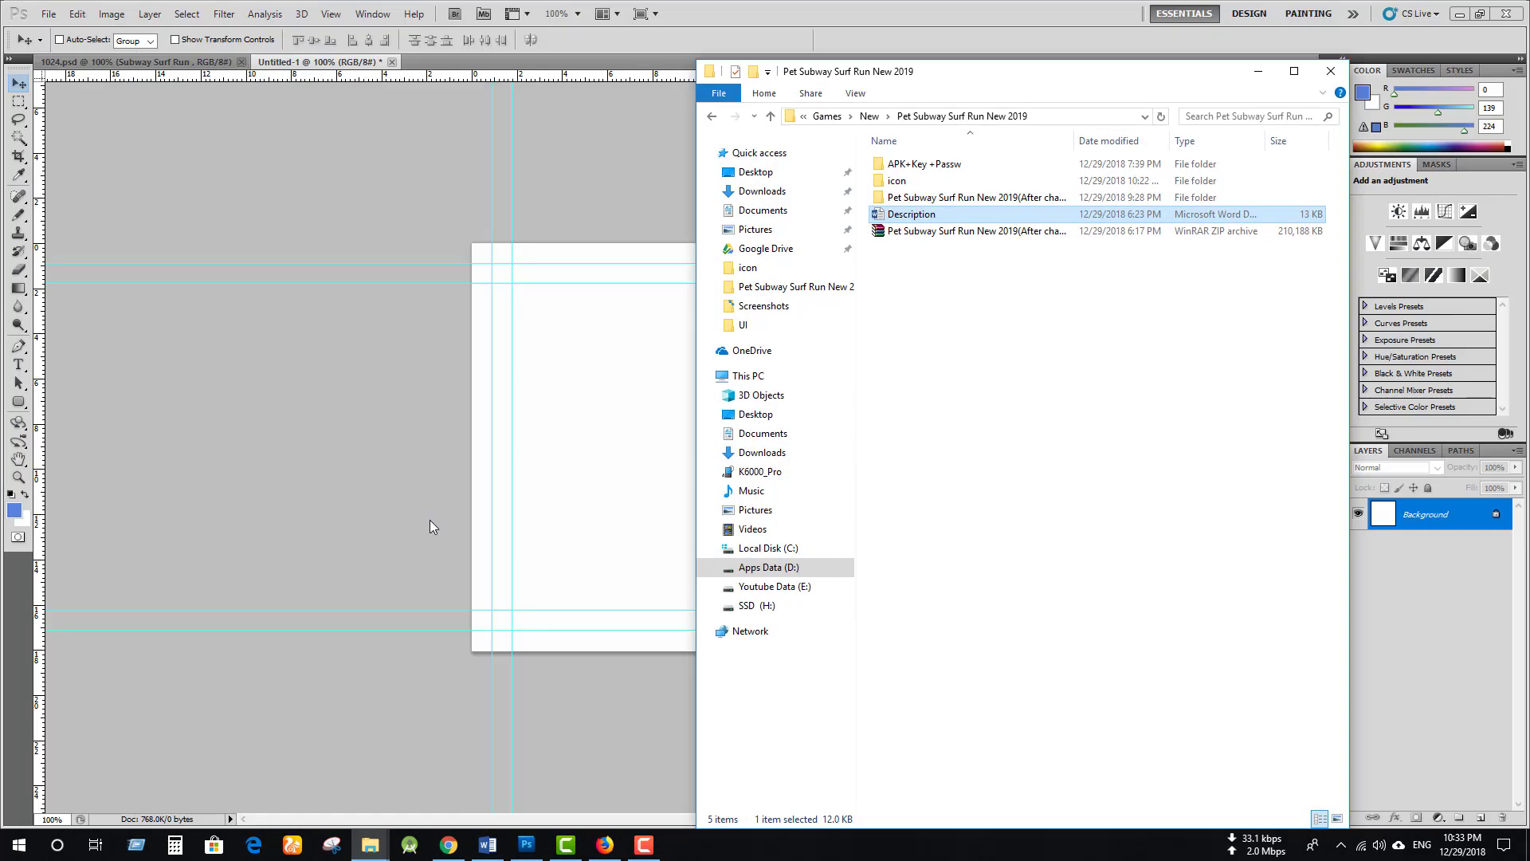
{"action": "left_click", "coordinate": [901, 181]}
{"action": "double_click", "coordinate": [903, 184]}
{"action": "double_click", "coordinate": [905, 186]}
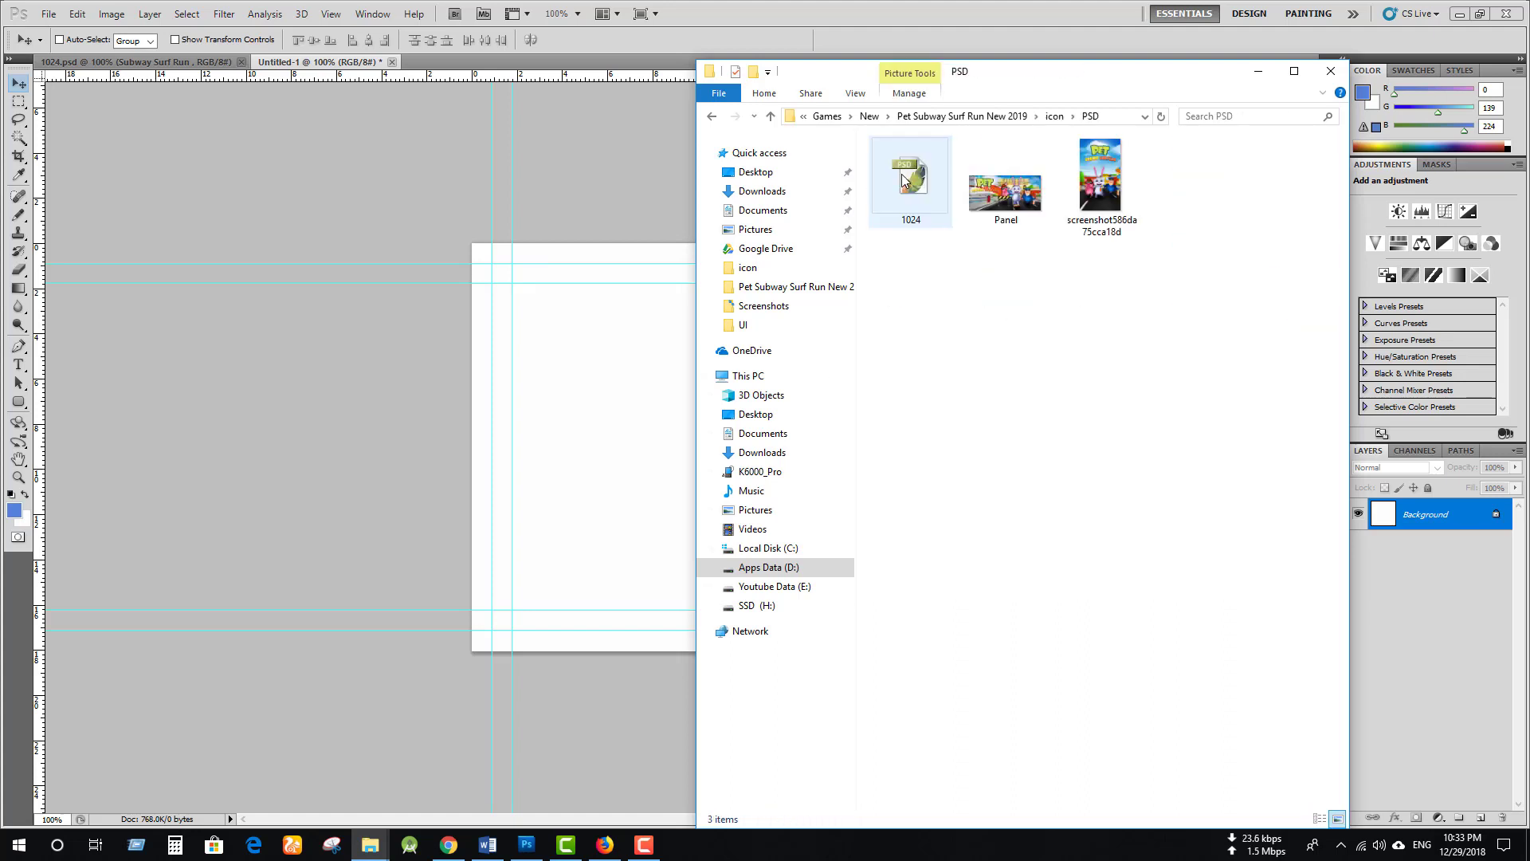
{"action": "left_click", "coordinate": [1110, 201]}
{"action": "left_click_drag", "start_coordinate": [1126, 88], "coordinate": [649, 469]}
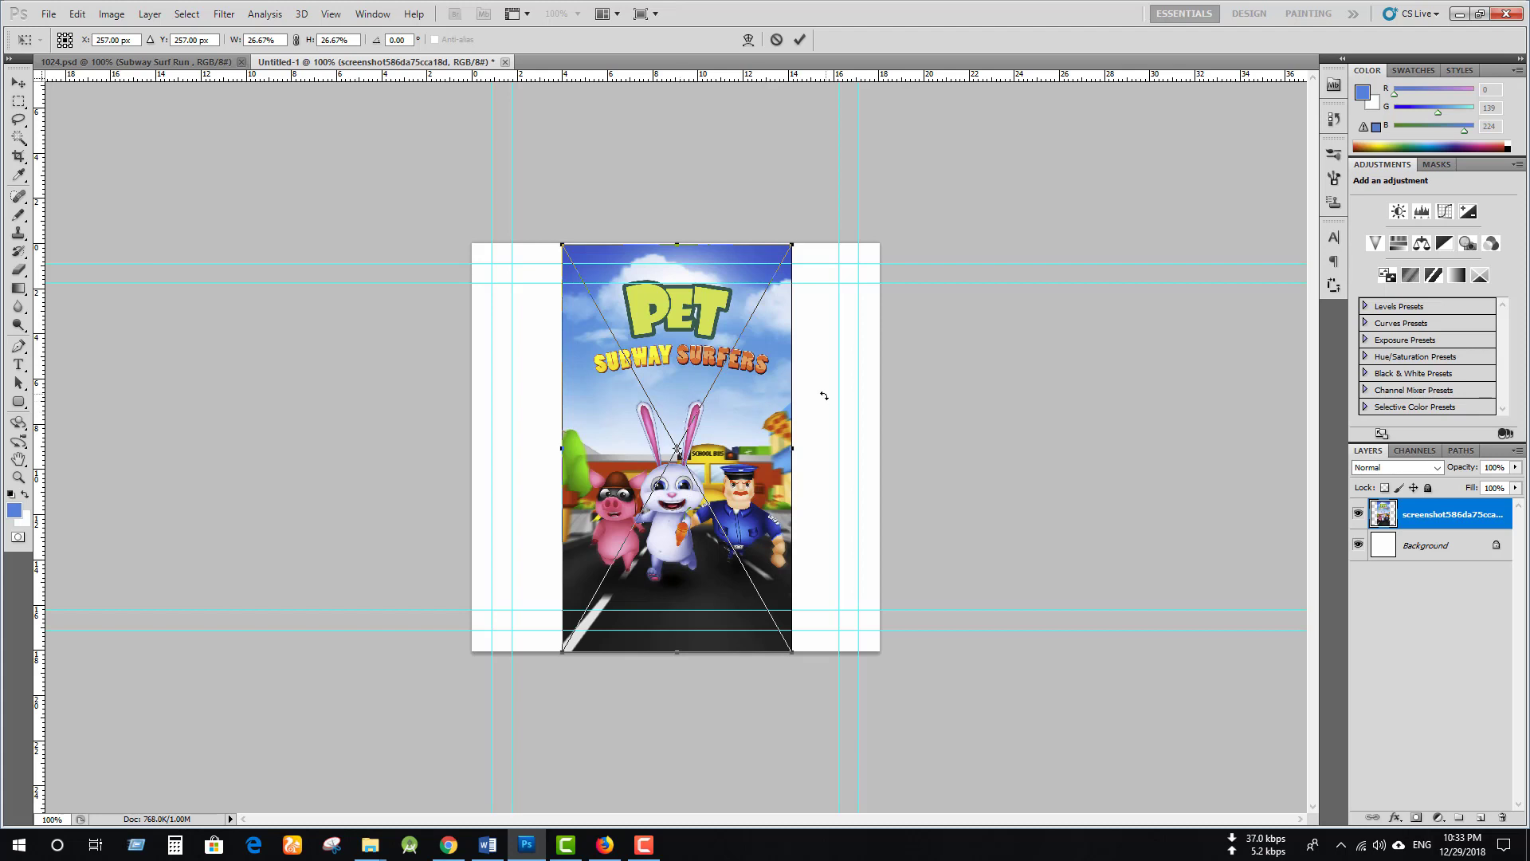
Scale the placed screenshot proportionally to about 48.69% and position it so the three characters fill the canvas
{"action": "left_click_drag", "start_coordinate": [788, 247], "coordinate": [931, 105]}
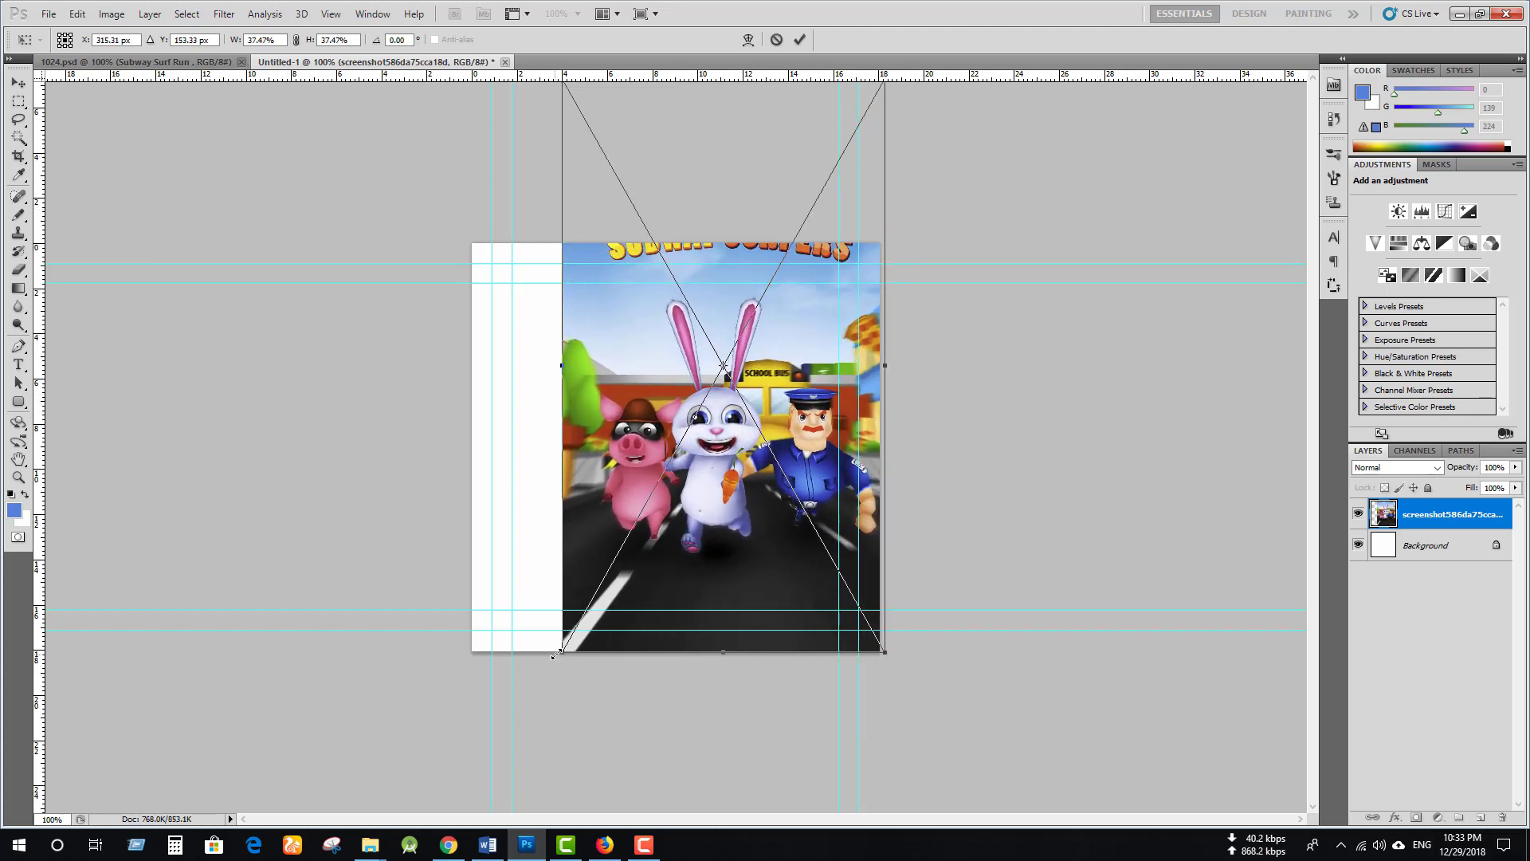
{"action": "left_click_drag", "start_coordinate": [561, 652], "coordinate": [292, 724]}
{"action": "left_click_drag", "start_coordinate": [608, 506], "coordinate": [615, 433]}
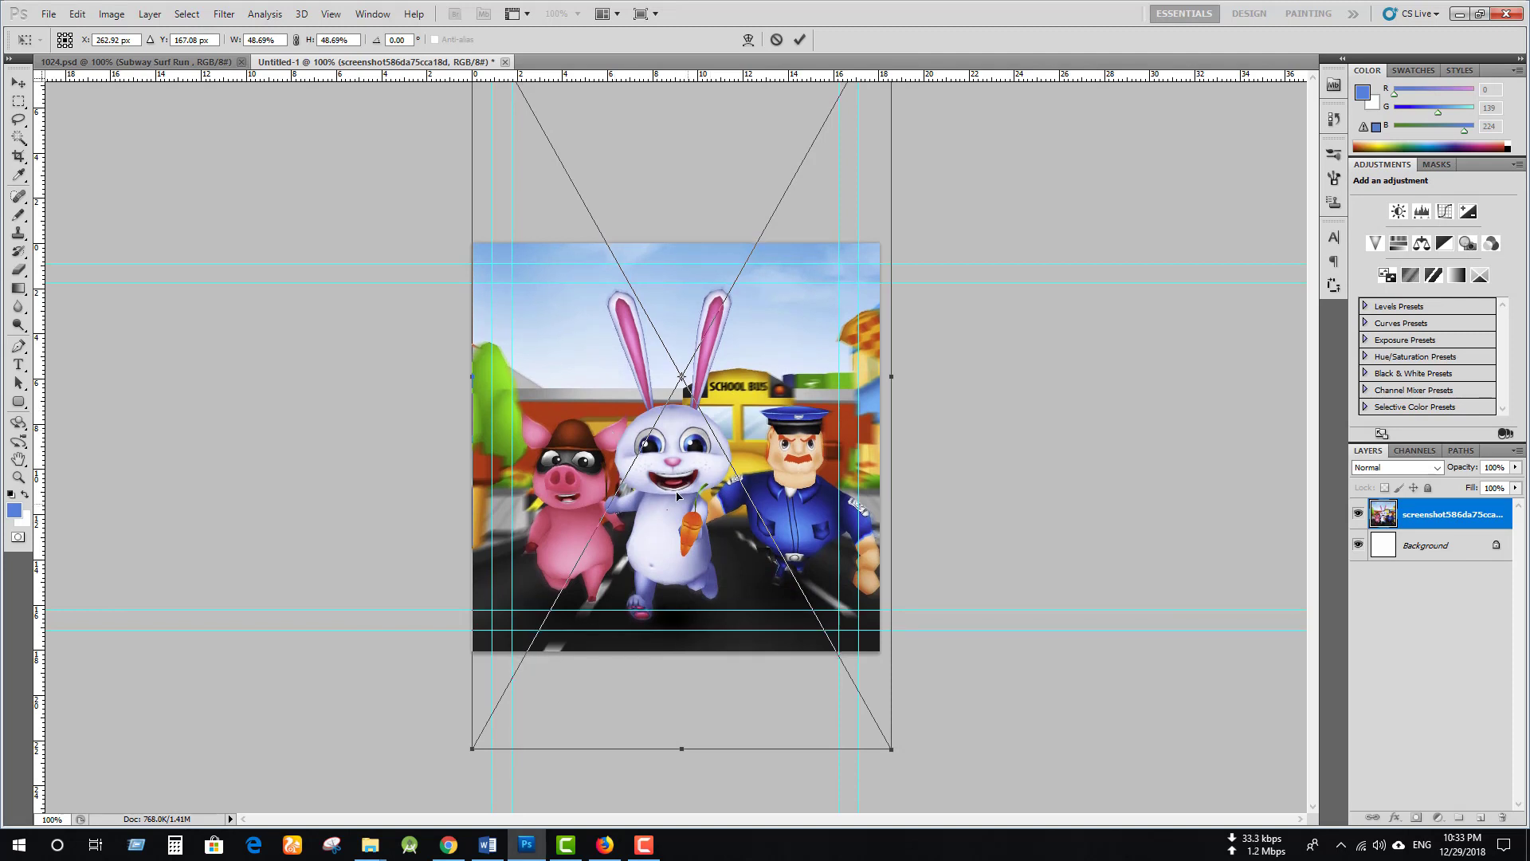
{"action": "left_click_drag", "start_coordinate": [672, 471], "coordinate": [672, 457]}
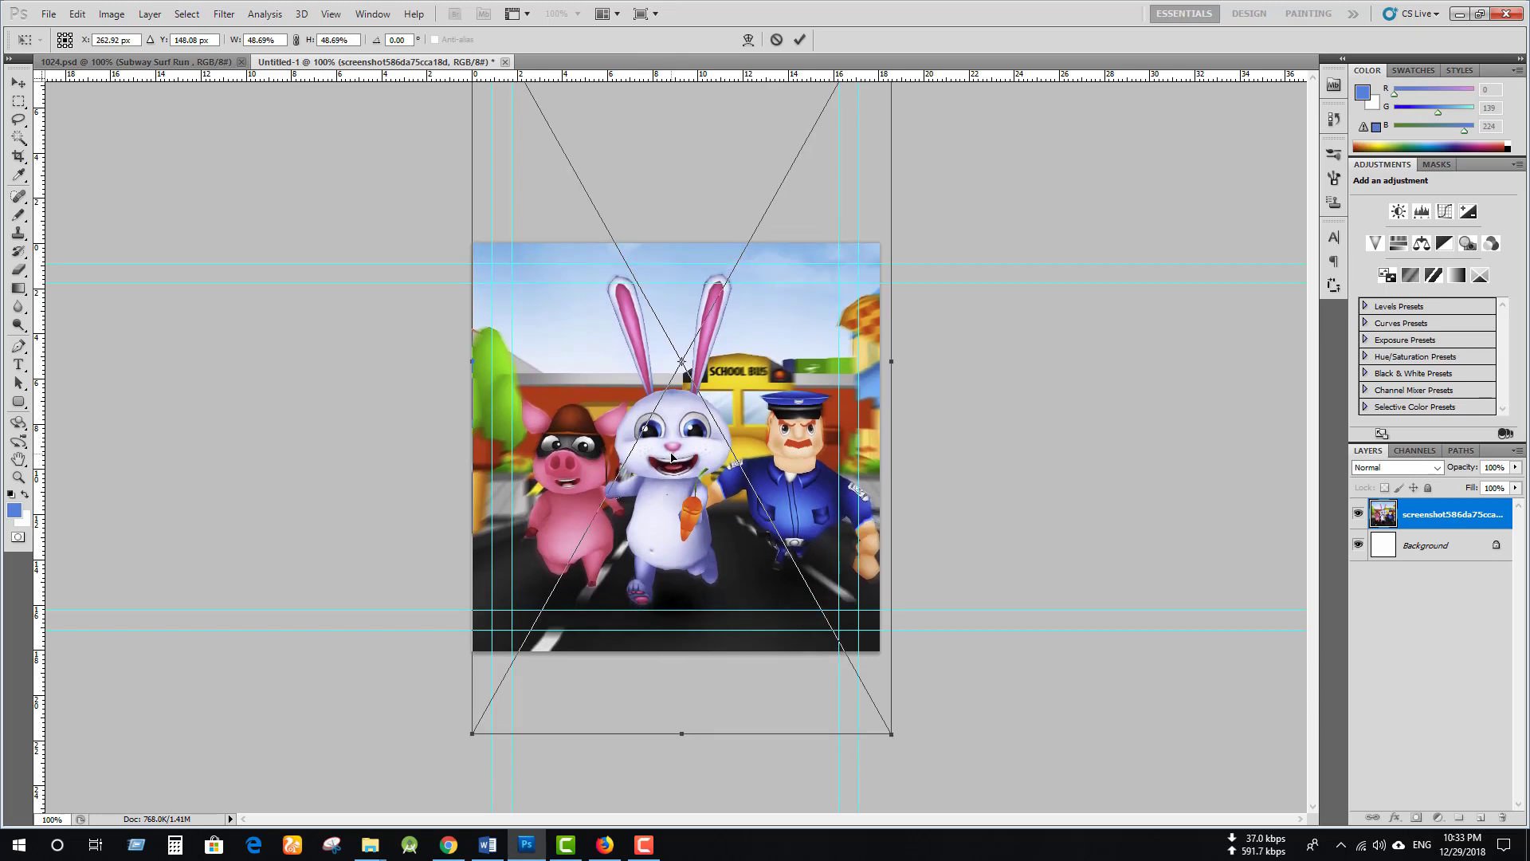
Check the finished sample icon, 512 1.png, in Chrome, and return to Photoshop to commit the placed screenshot
{"action": "left_click", "coordinate": [448, 844]}
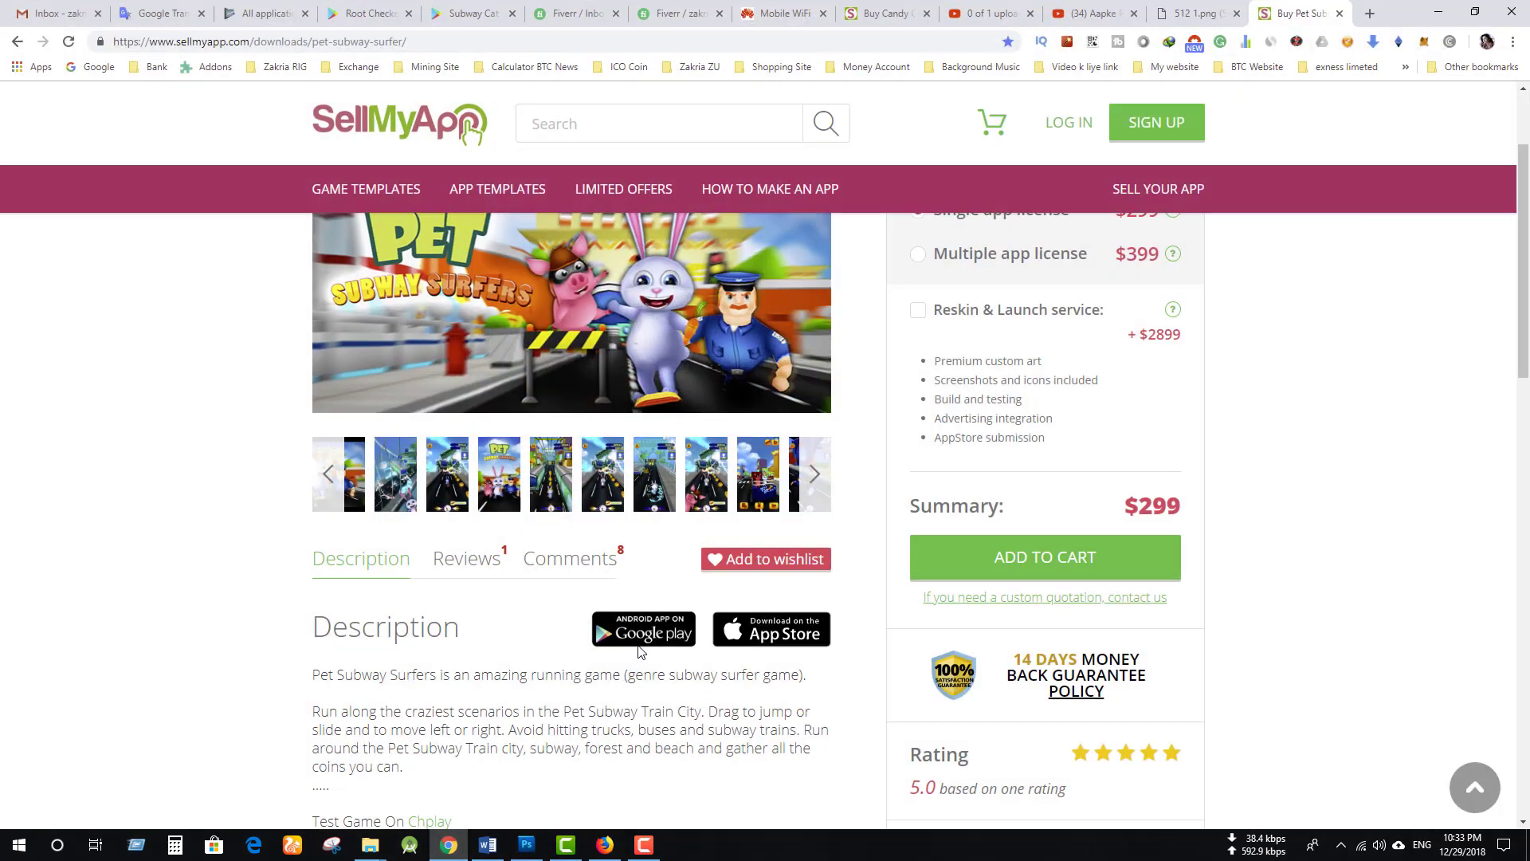
{"action": "left_click", "coordinate": [1191, 14]}
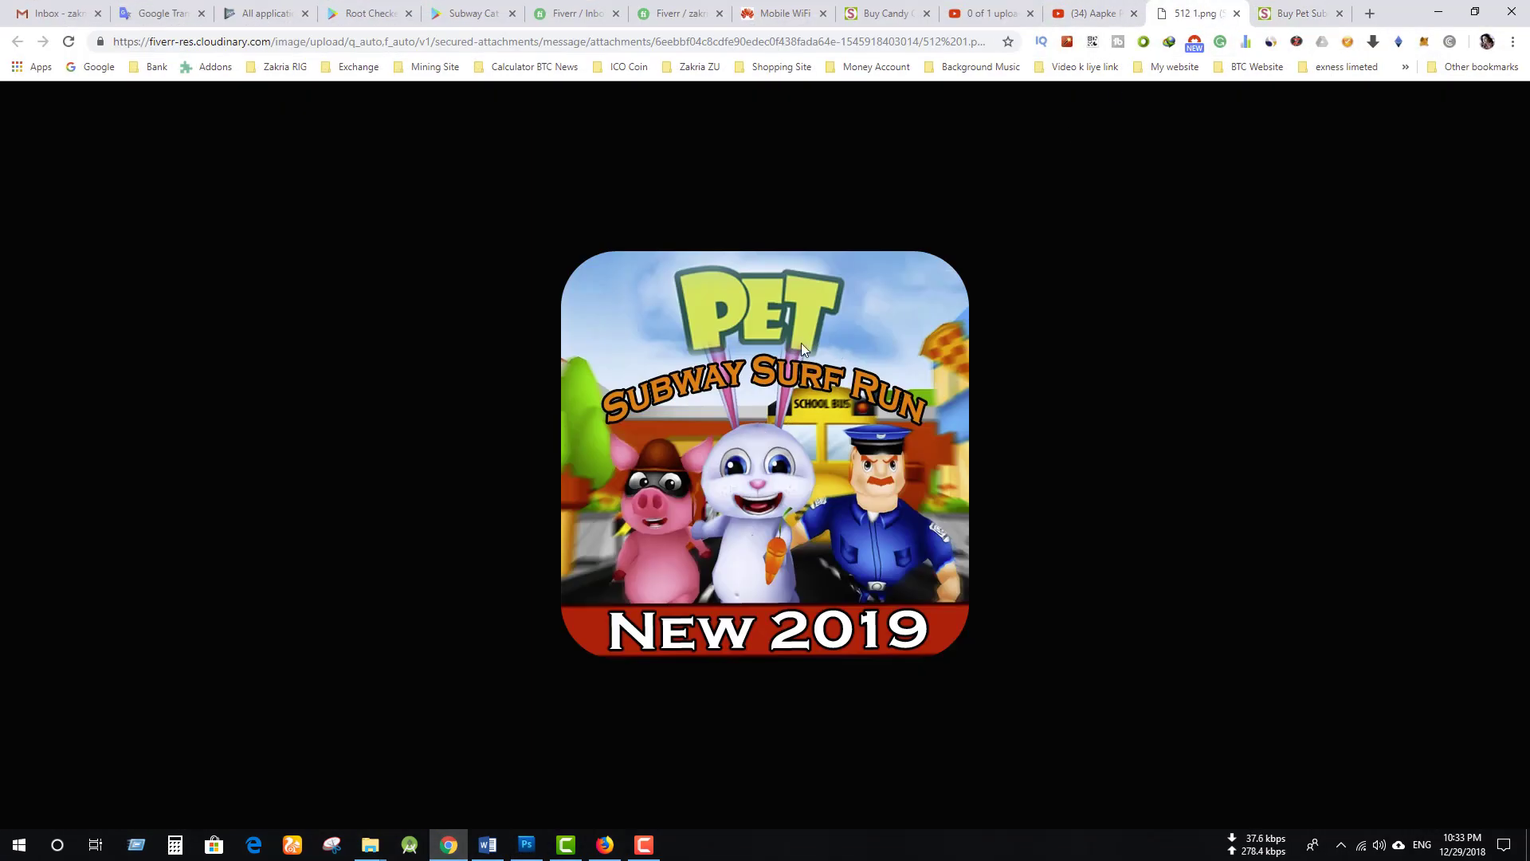
{"action": "left_click", "coordinate": [1438, 12]}
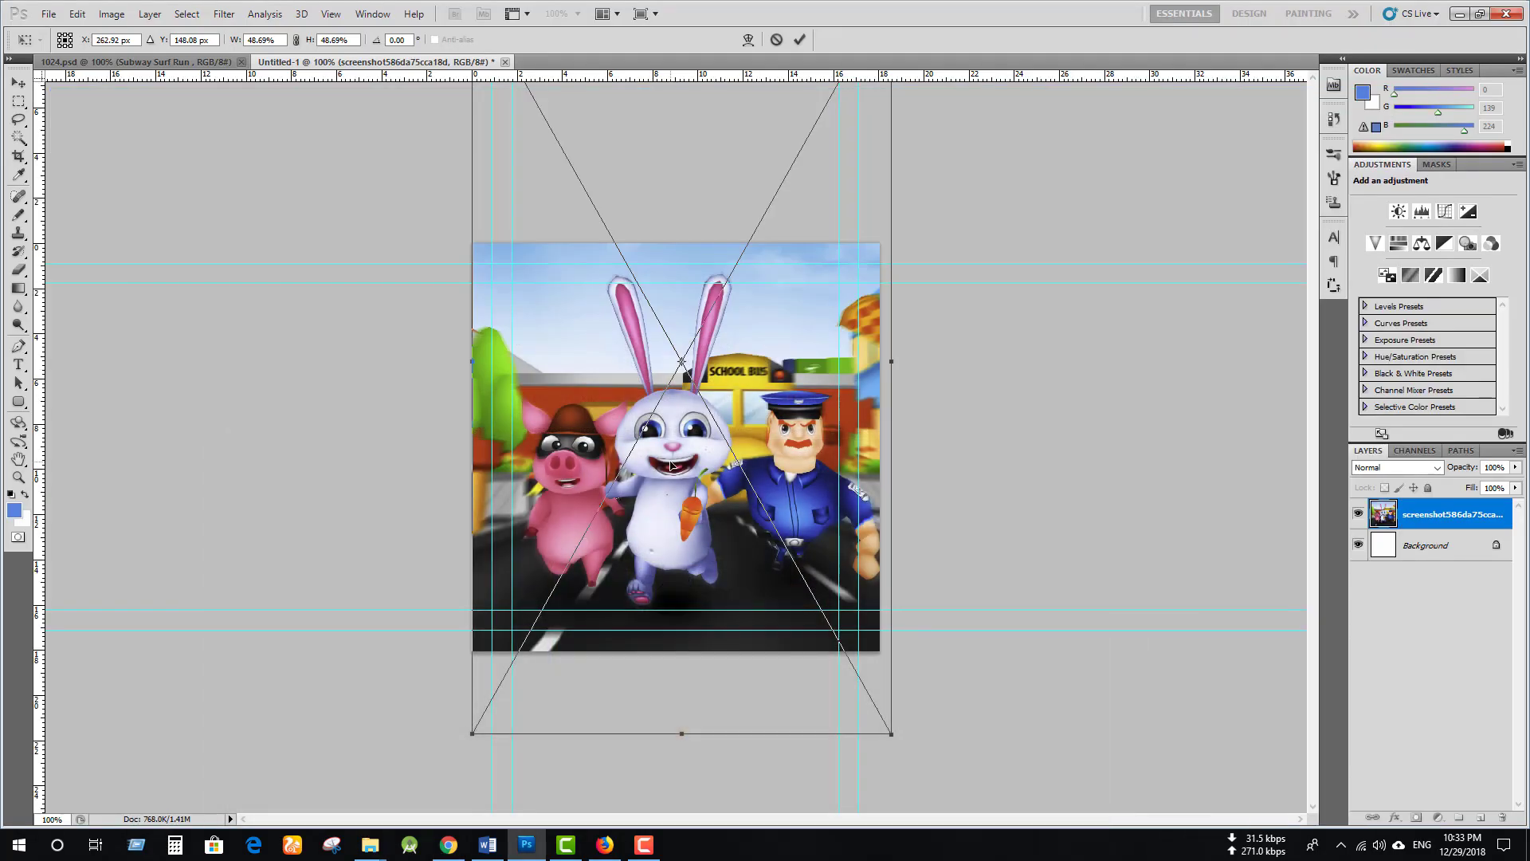
{"action": "key", "text": "Return"}
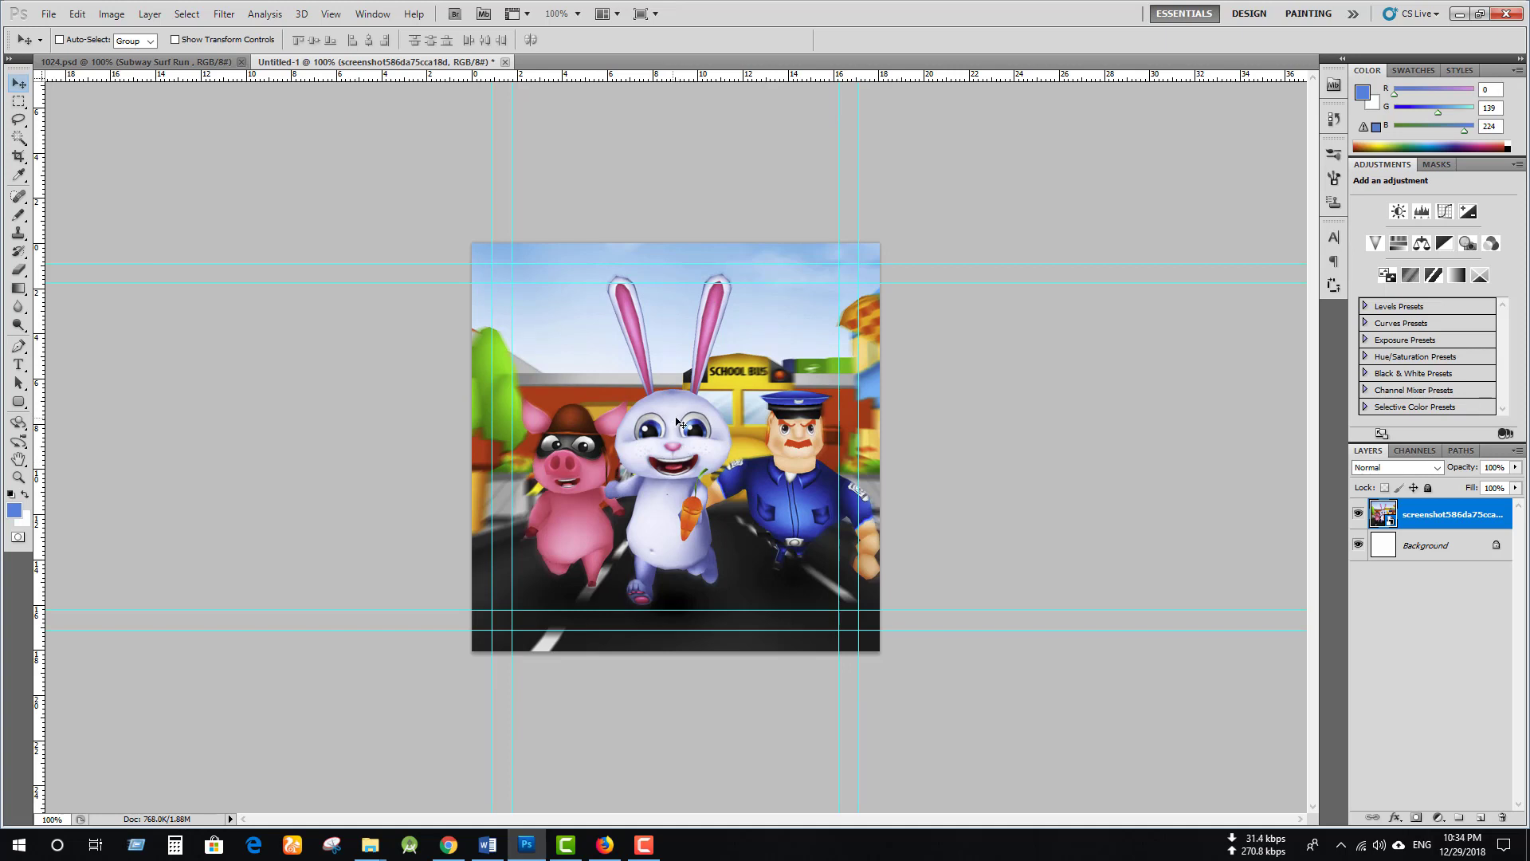
Duplicate the screenshot layer within Untitled-1, keeping the suggested copy name
{"action": "right_click", "coordinate": [1425, 518]}
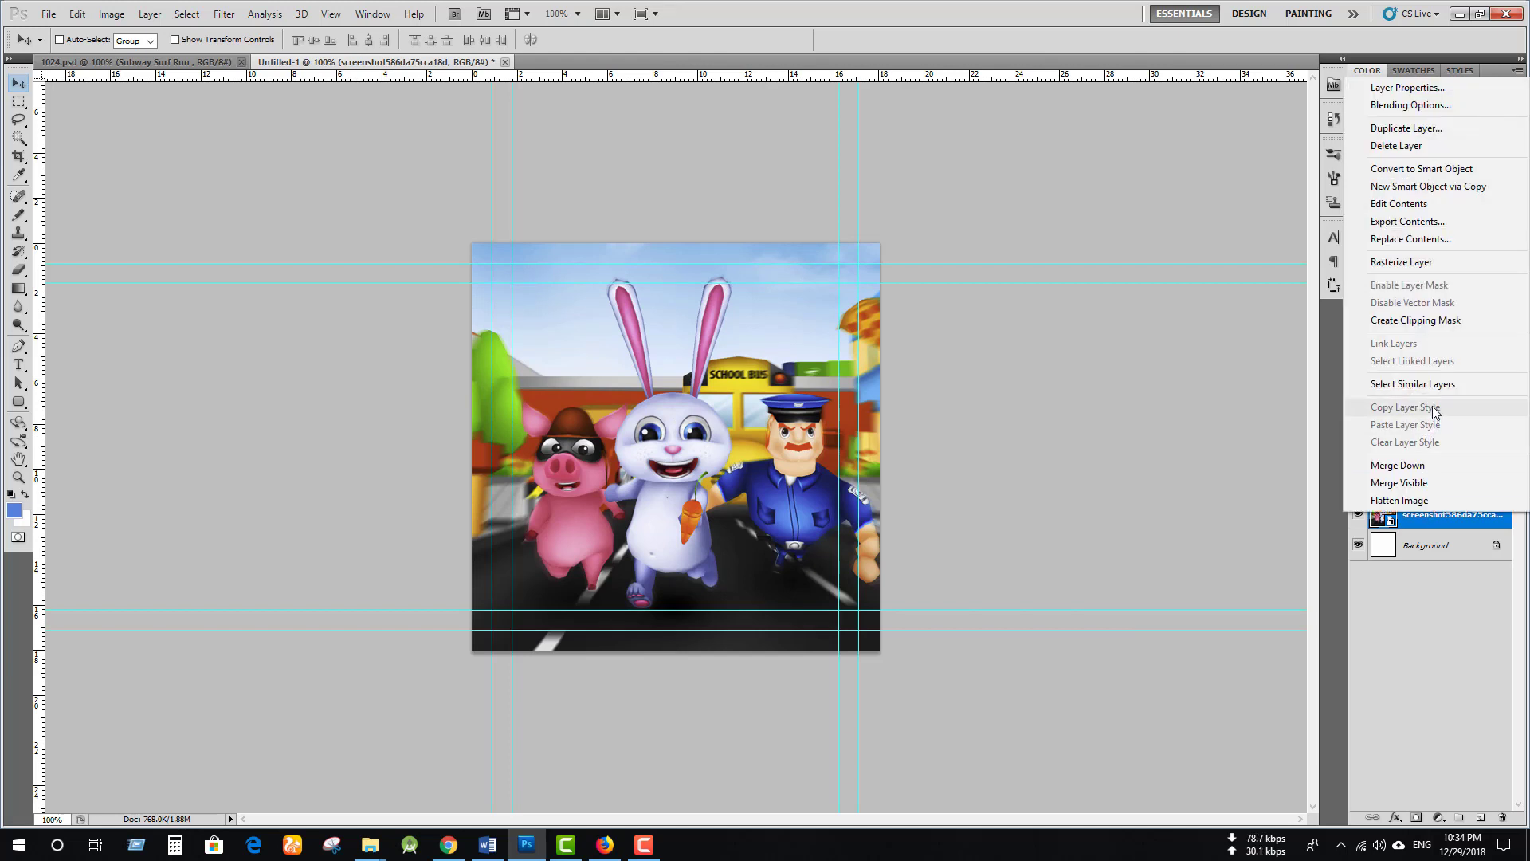
{"action": "left_click", "coordinate": [1427, 129]}
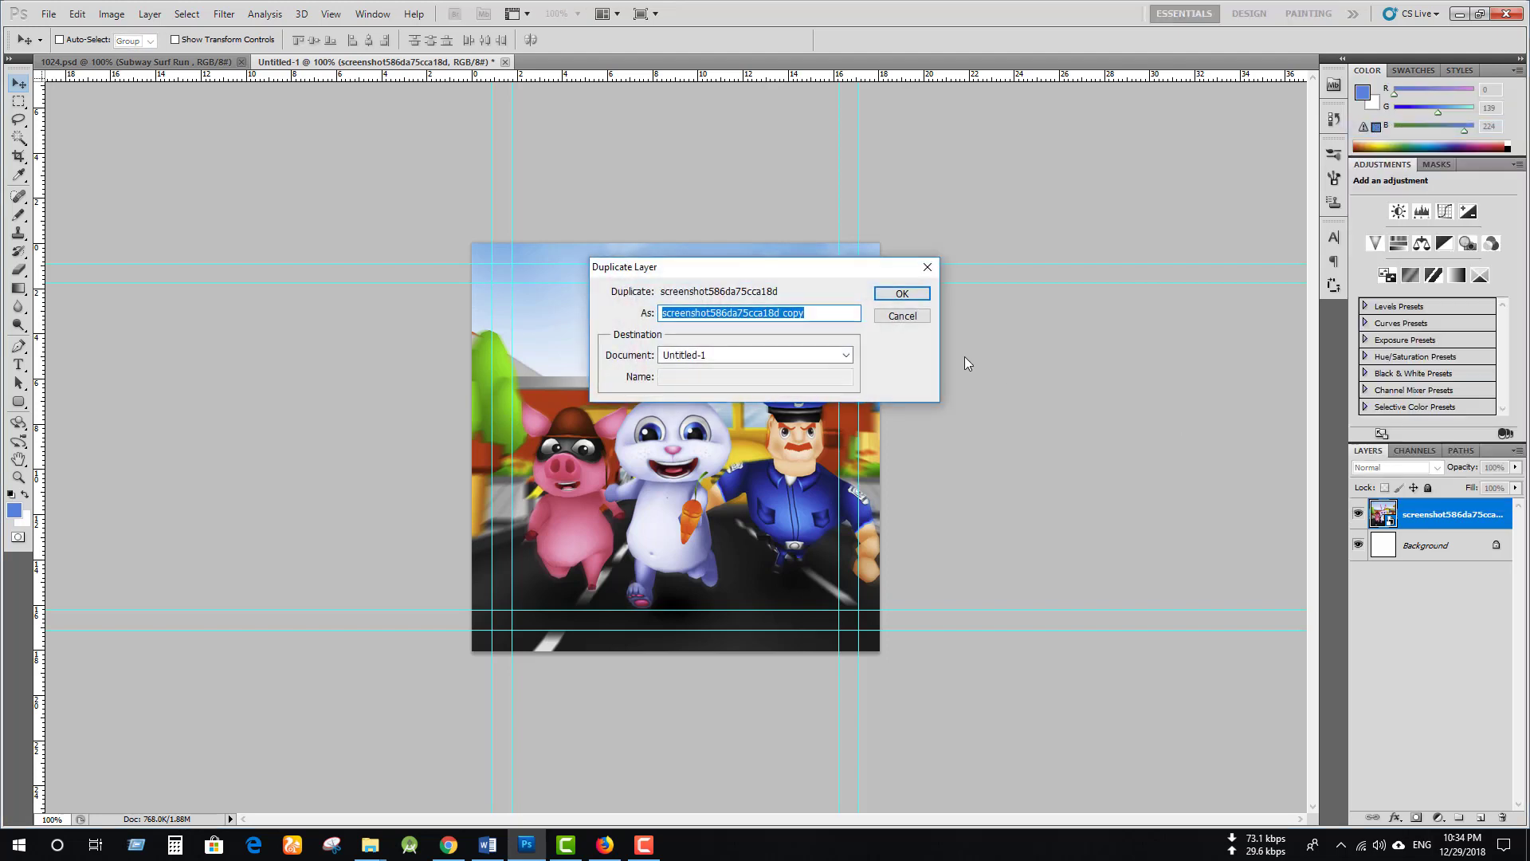
{"action": "key", "text": "Return"}
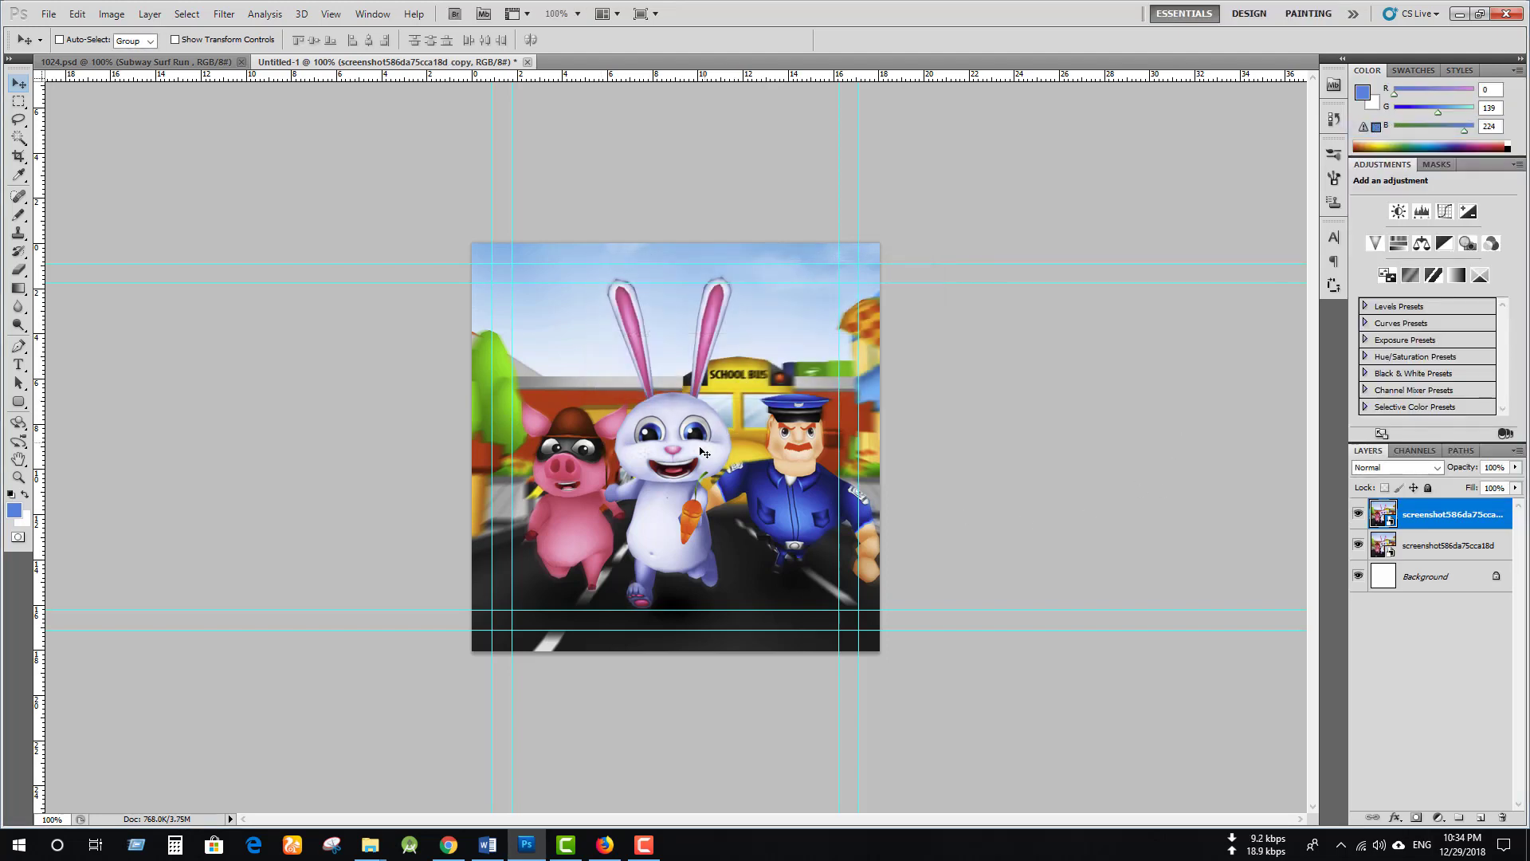
Shift the original screenshot layer slightly lower with the duplicate hidden, and switch visibility so only the duplicate shows above the background
{"action": "left_click", "coordinate": [1447, 547]}
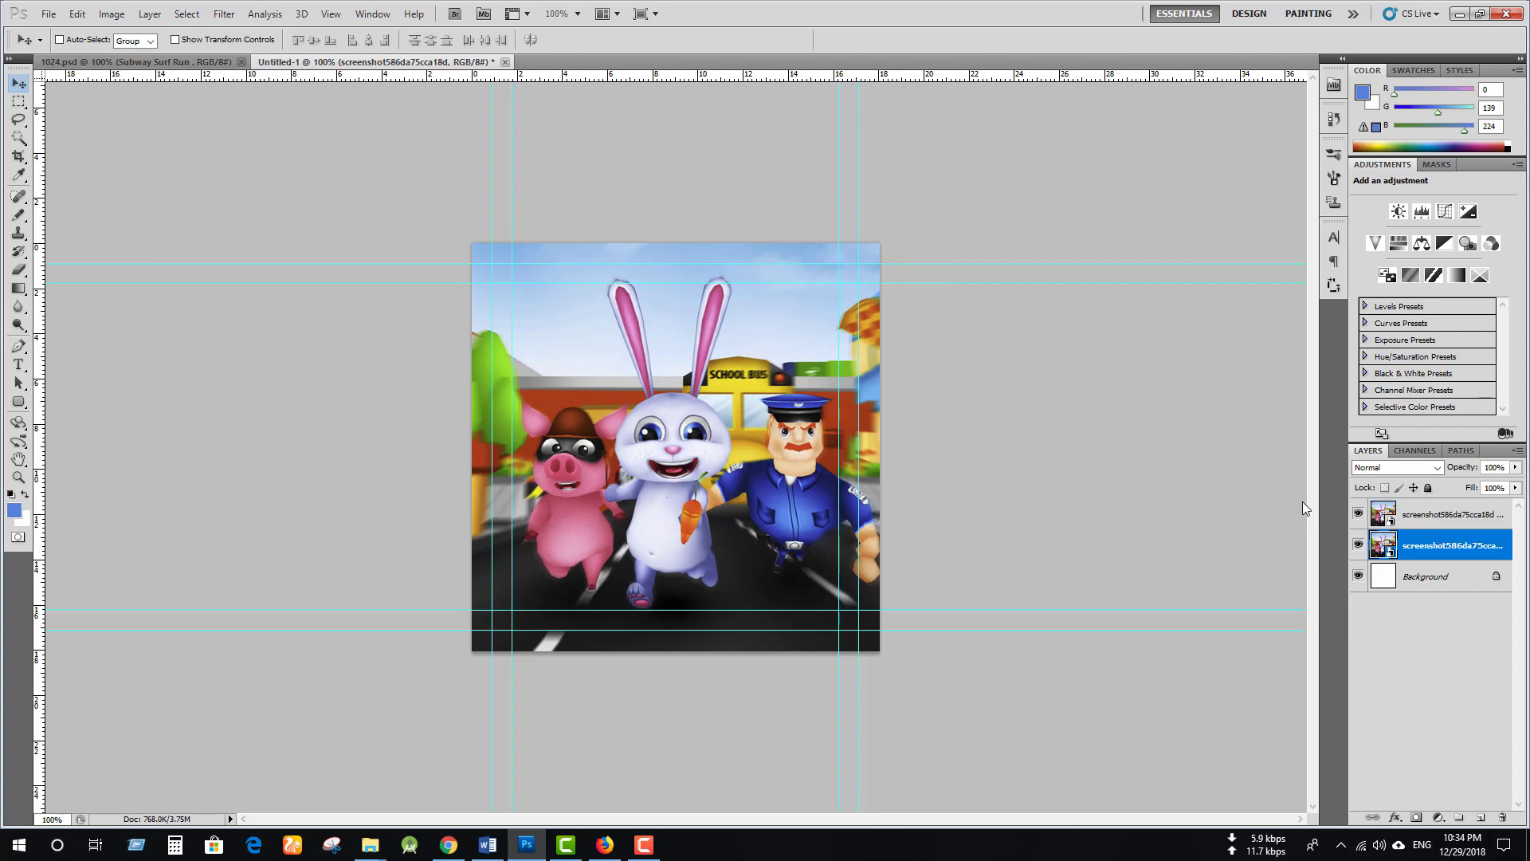
{"action": "left_click", "coordinate": [1359, 514]}
{"action": "left_click_drag", "start_coordinate": [711, 467], "coordinate": [714, 480]}
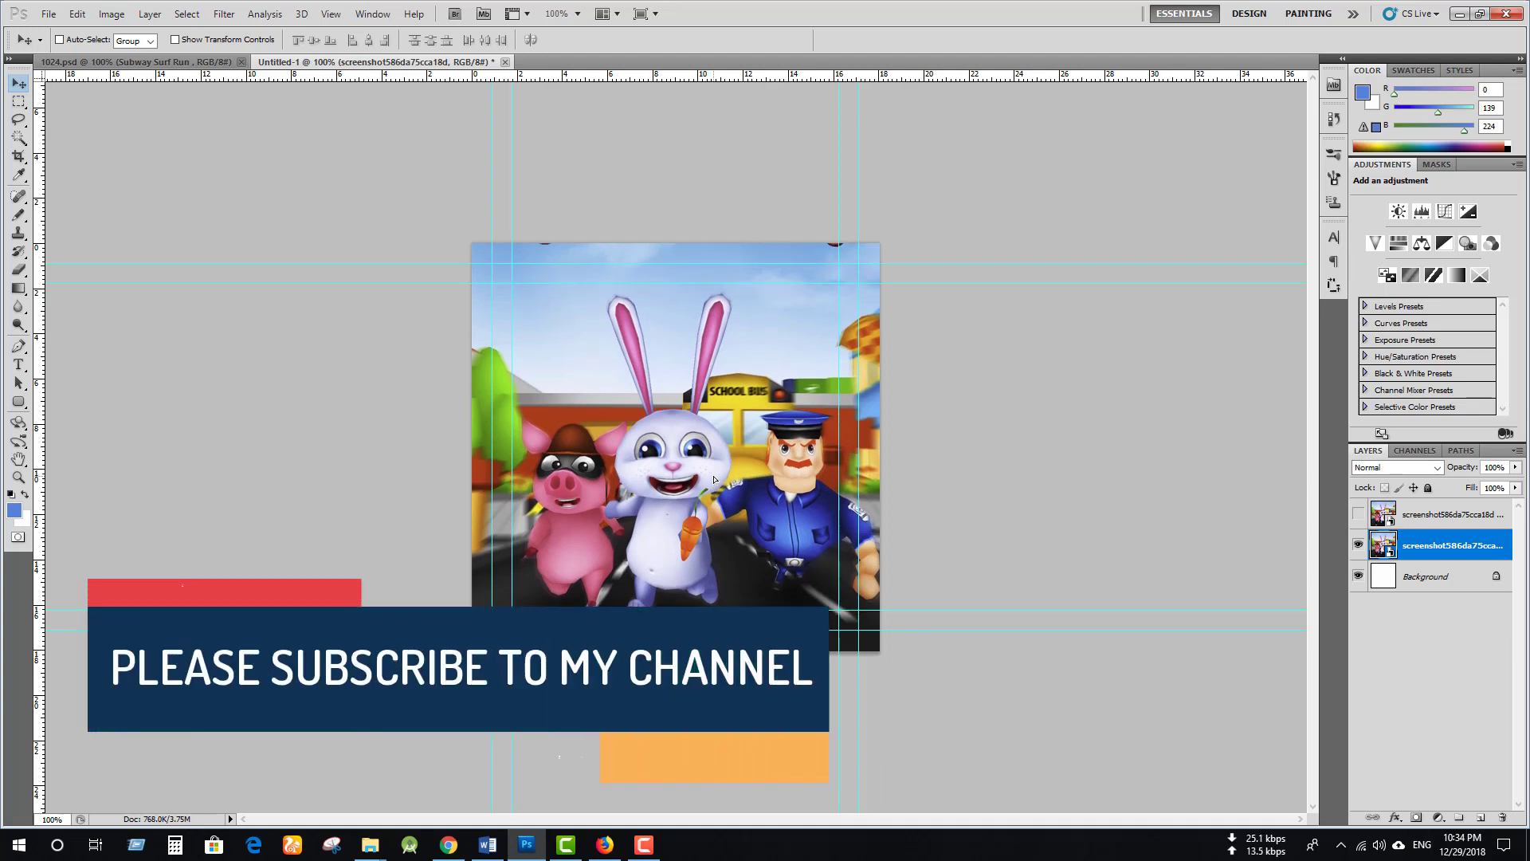
{"action": "left_click_drag", "start_coordinate": [714, 480], "coordinate": [715, 475]}
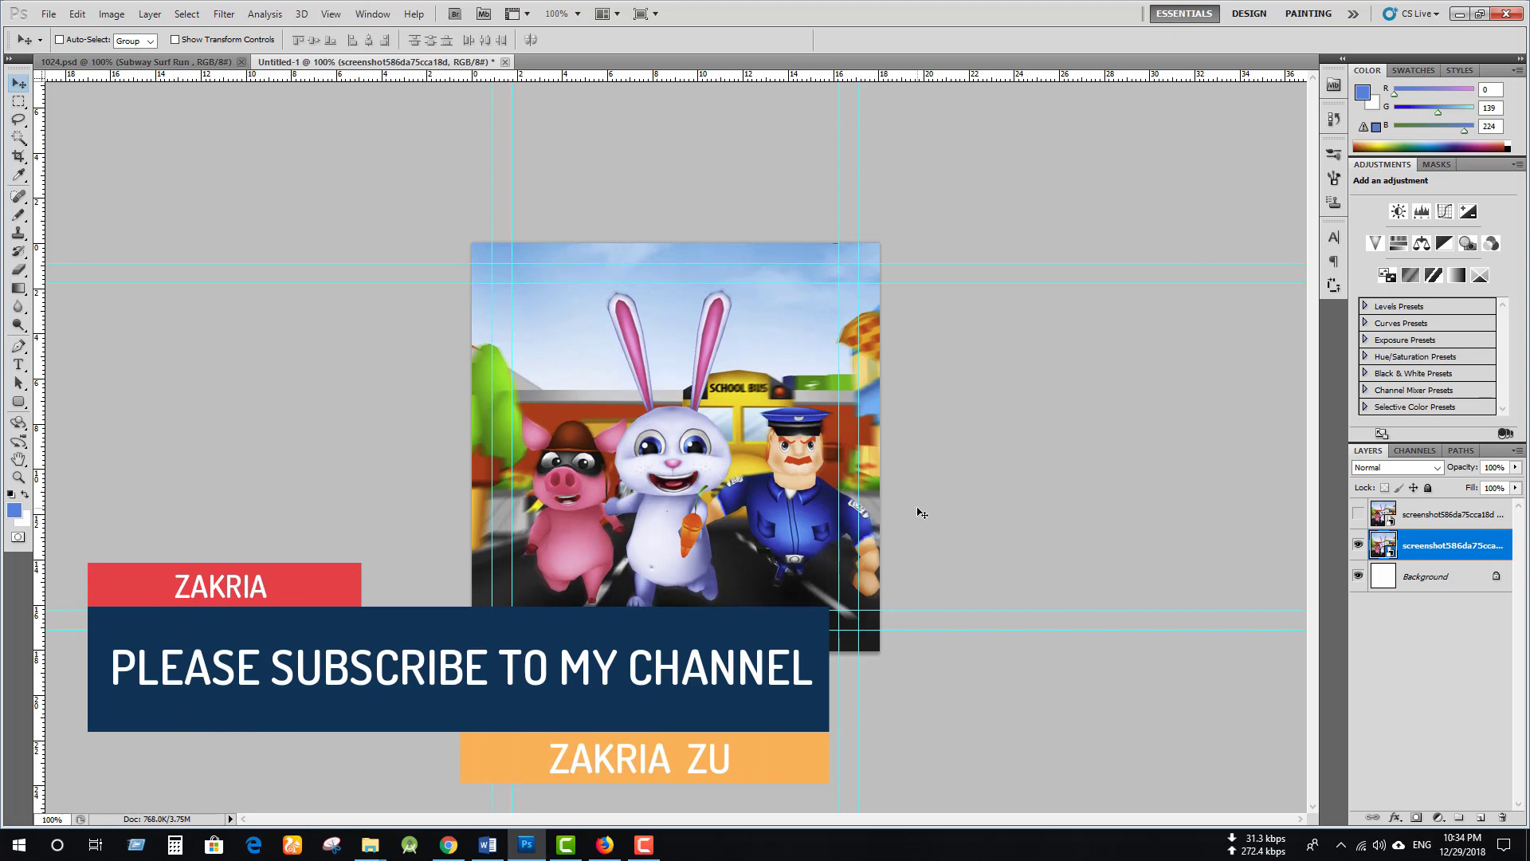
{"action": "left_click", "coordinate": [1359, 543]}
{"action": "left_click", "coordinate": [1359, 513]}
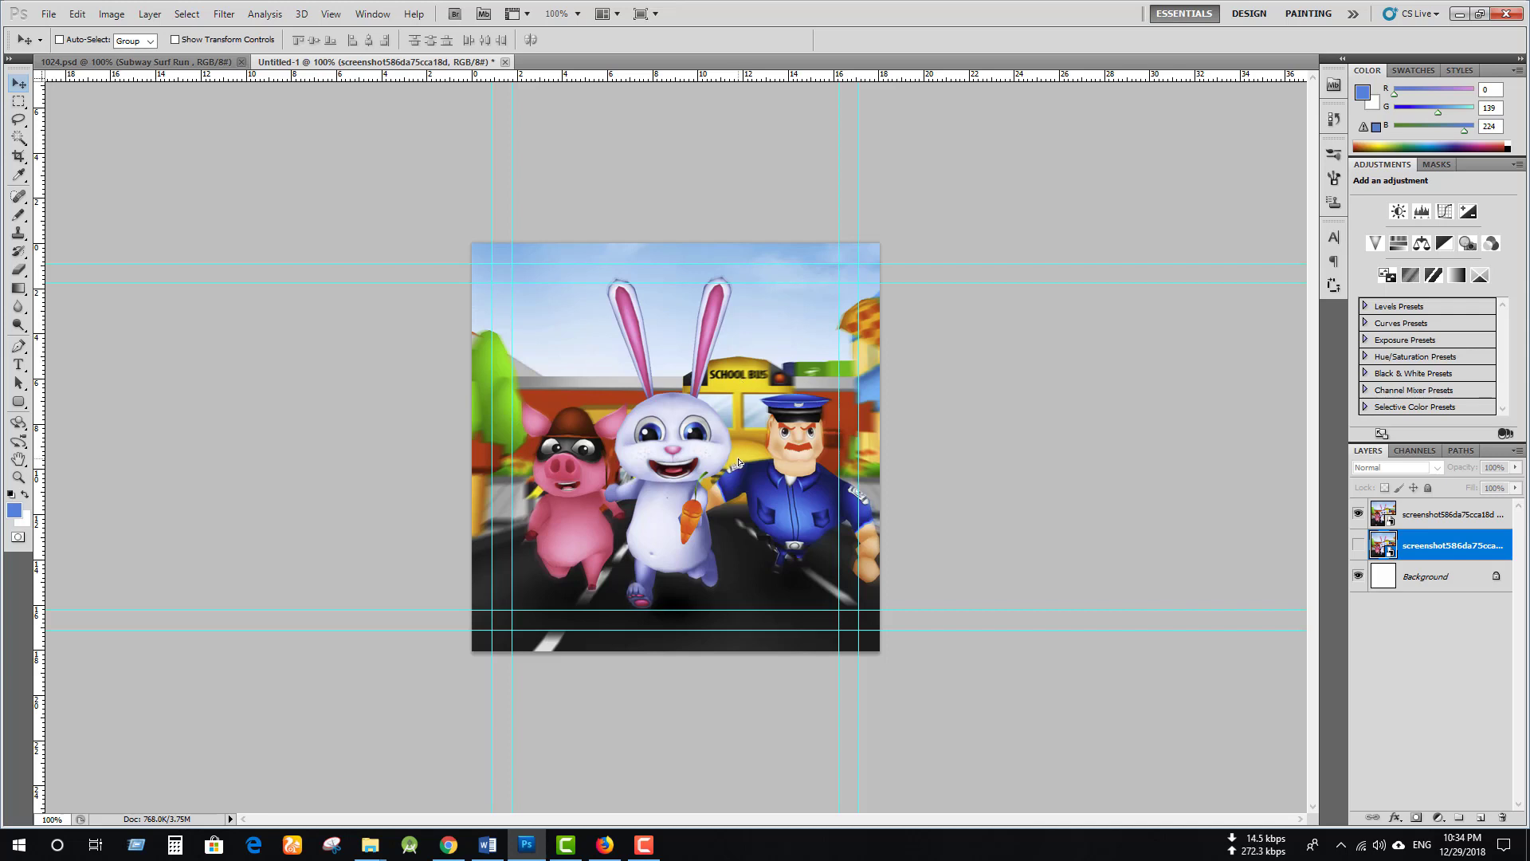
Hide the duplicate, show the original screenshot layer and reposition it so the three characters stay inside the canvas
{"action": "left_click", "coordinate": [1359, 514]}
{"action": "left_click", "coordinate": [1359, 544]}
{"action": "left_click_drag", "start_coordinate": [755, 476], "coordinate": [757, 370]}
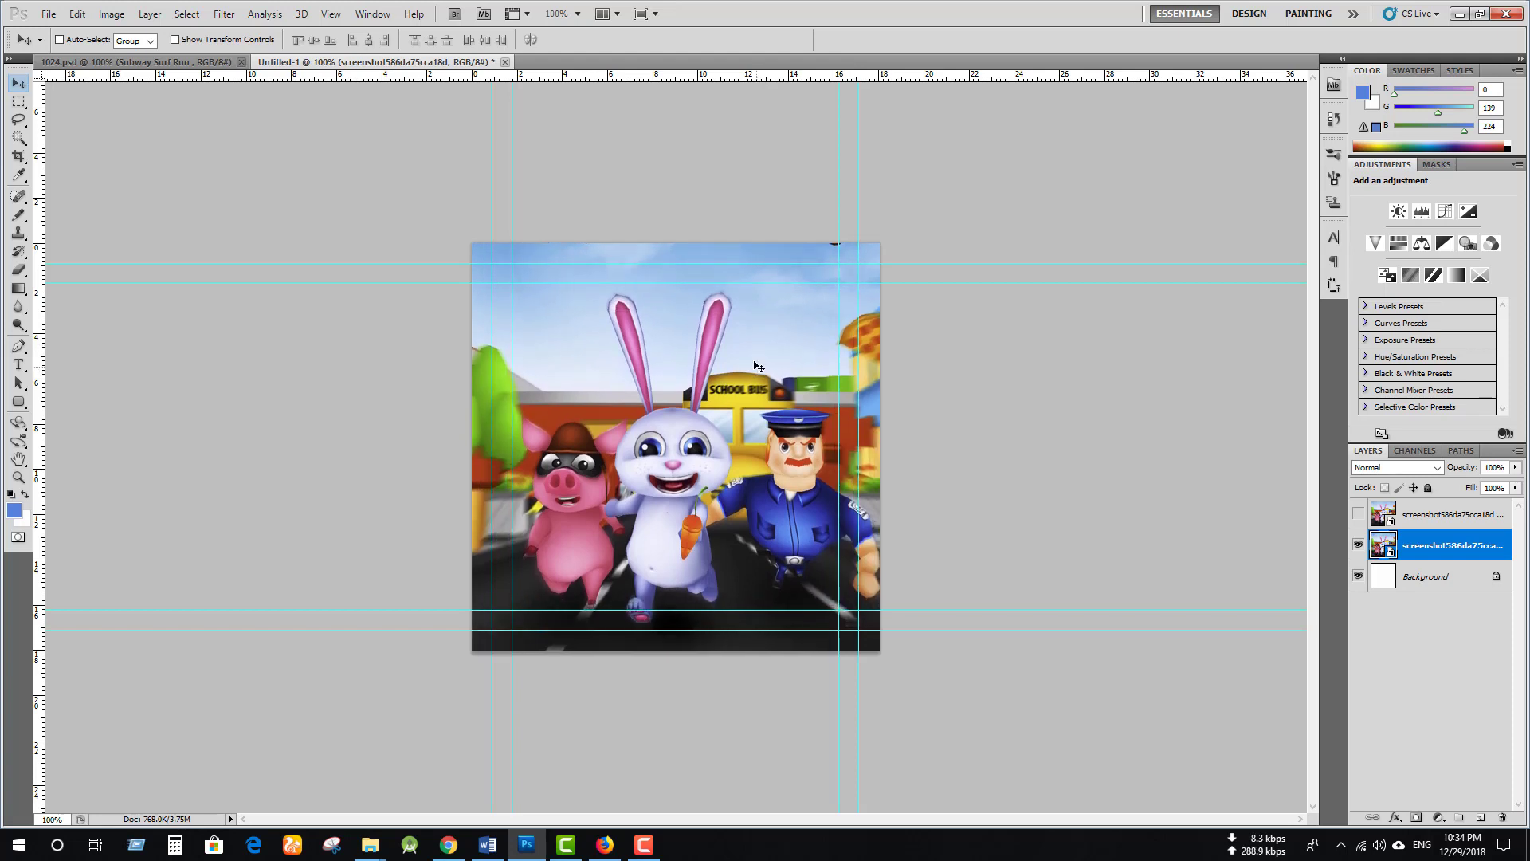
Show only the duplicate screenshot layer above the background and move it down until the full PET Subway Surfers title is inside the canvas
{"action": "left_click", "coordinate": [1416, 514]}
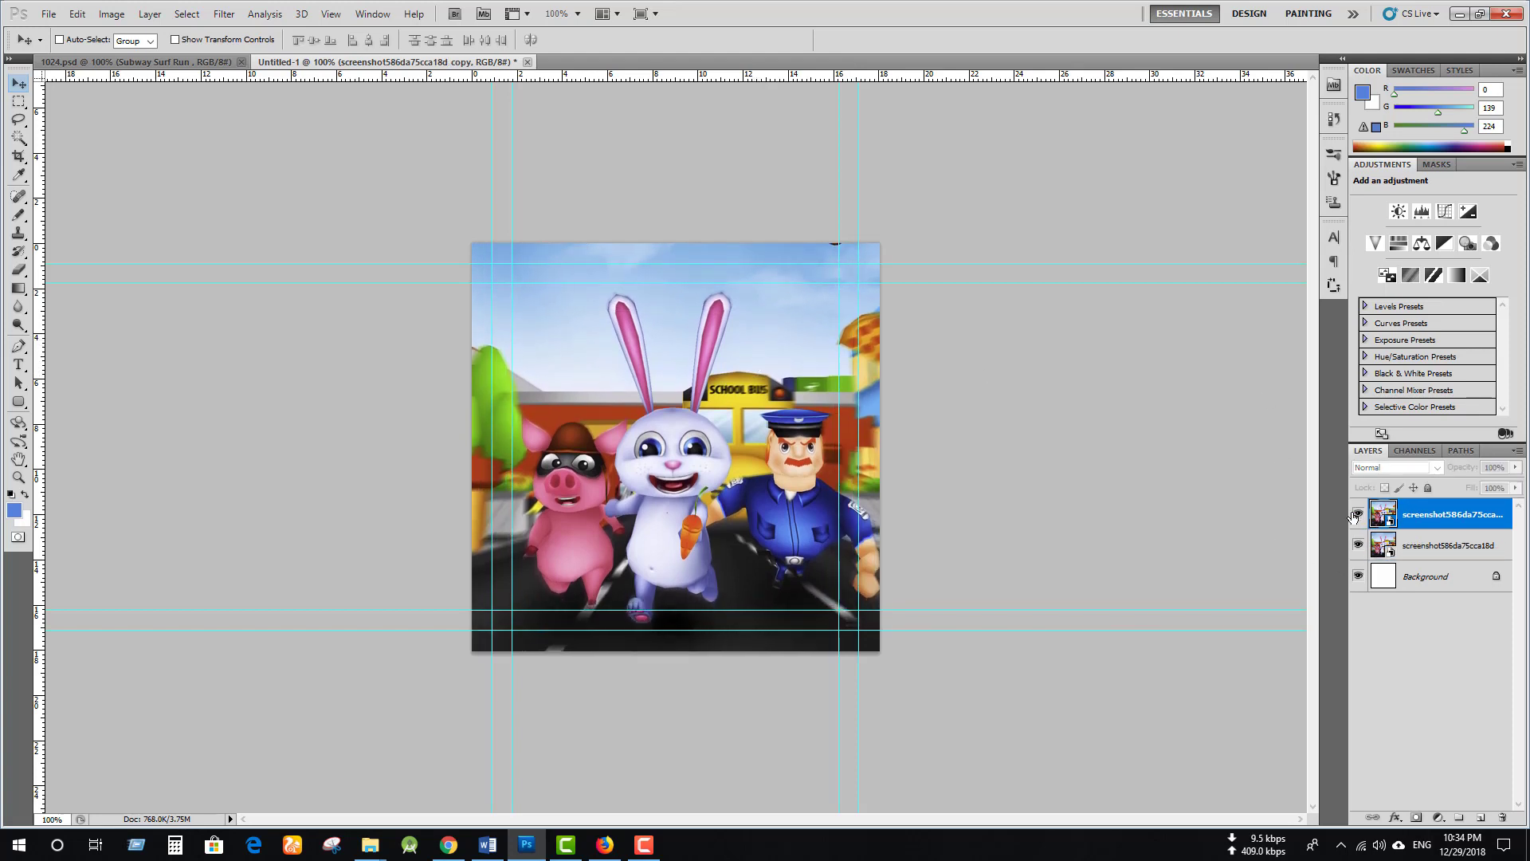
{"action": "left_click", "coordinate": [1357, 514]}
{"action": "left_click", "coordinate": [1360, 546]}
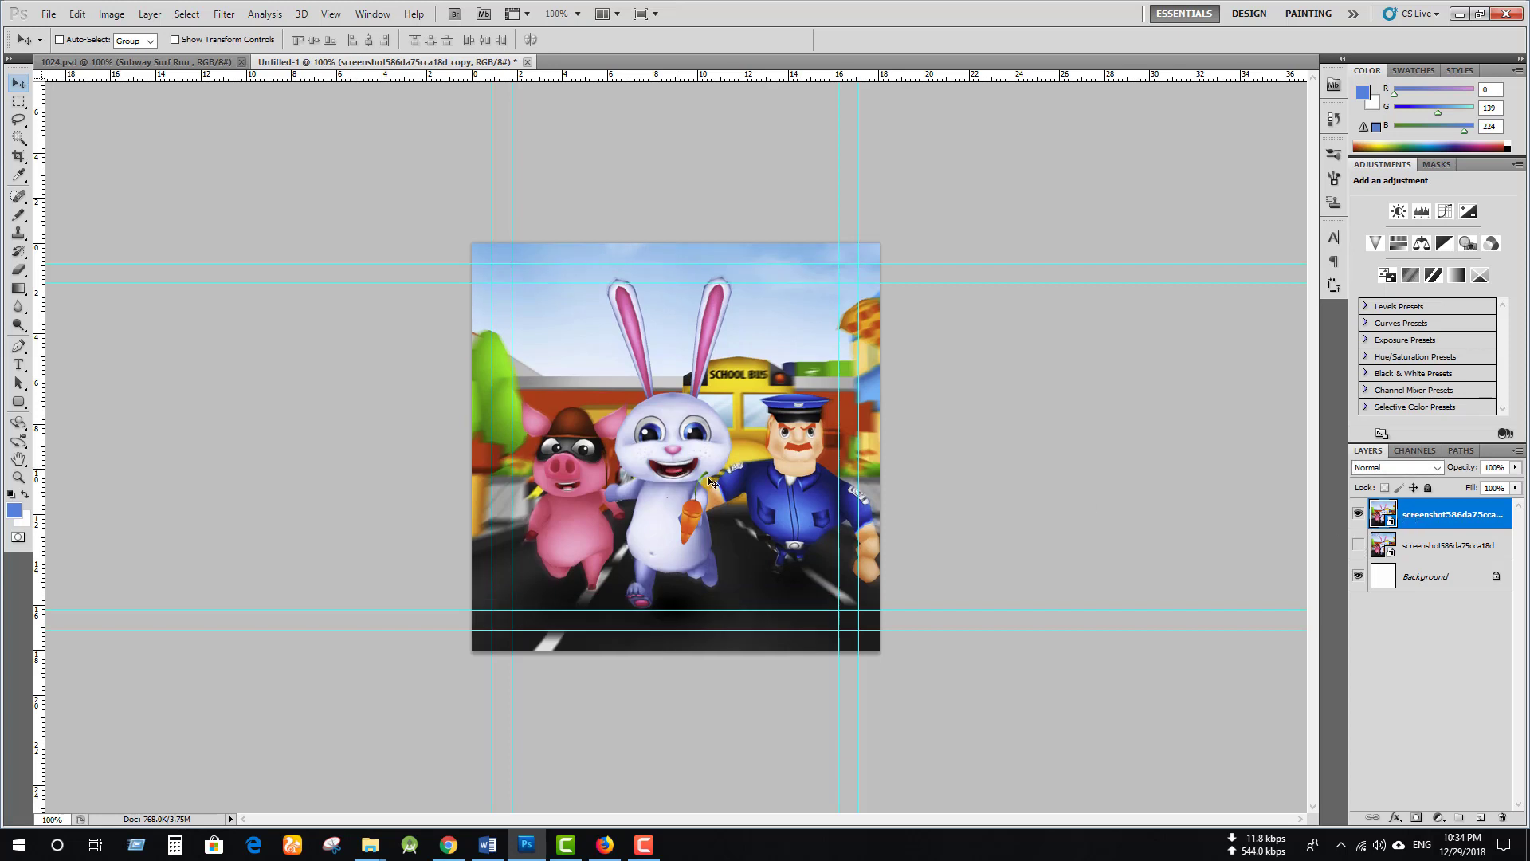
{"action": "left_click_drag", "start_coordinate": [755, 376], "coordinate": [751, 590]}
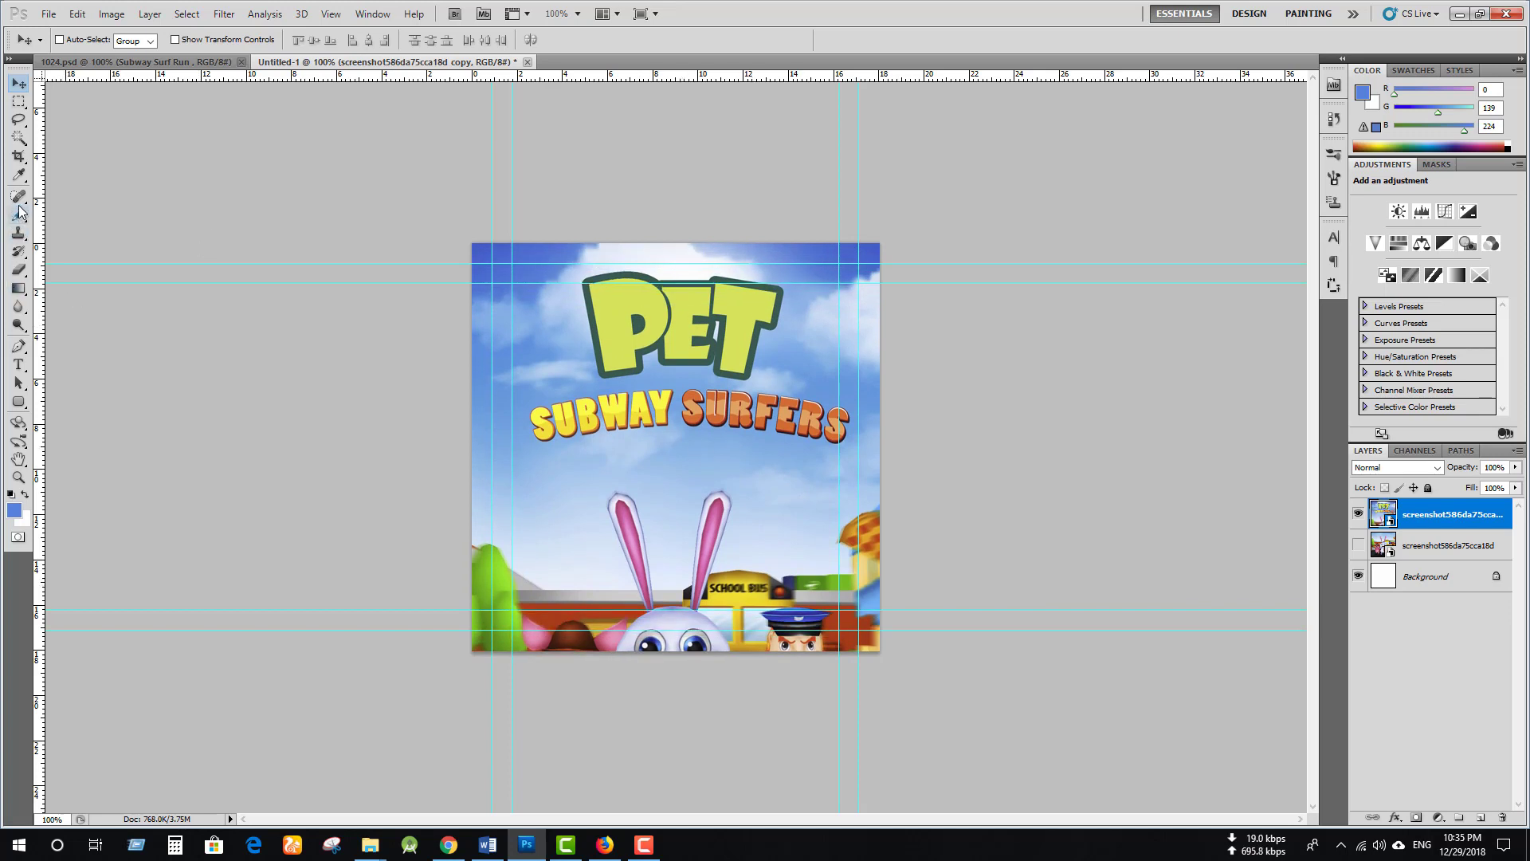
Rasterize the duplicate layer and erase everything below the PET title with a soft 125 px Eraser brush
{"action": "left_click", "coordinate": [19, 271]}
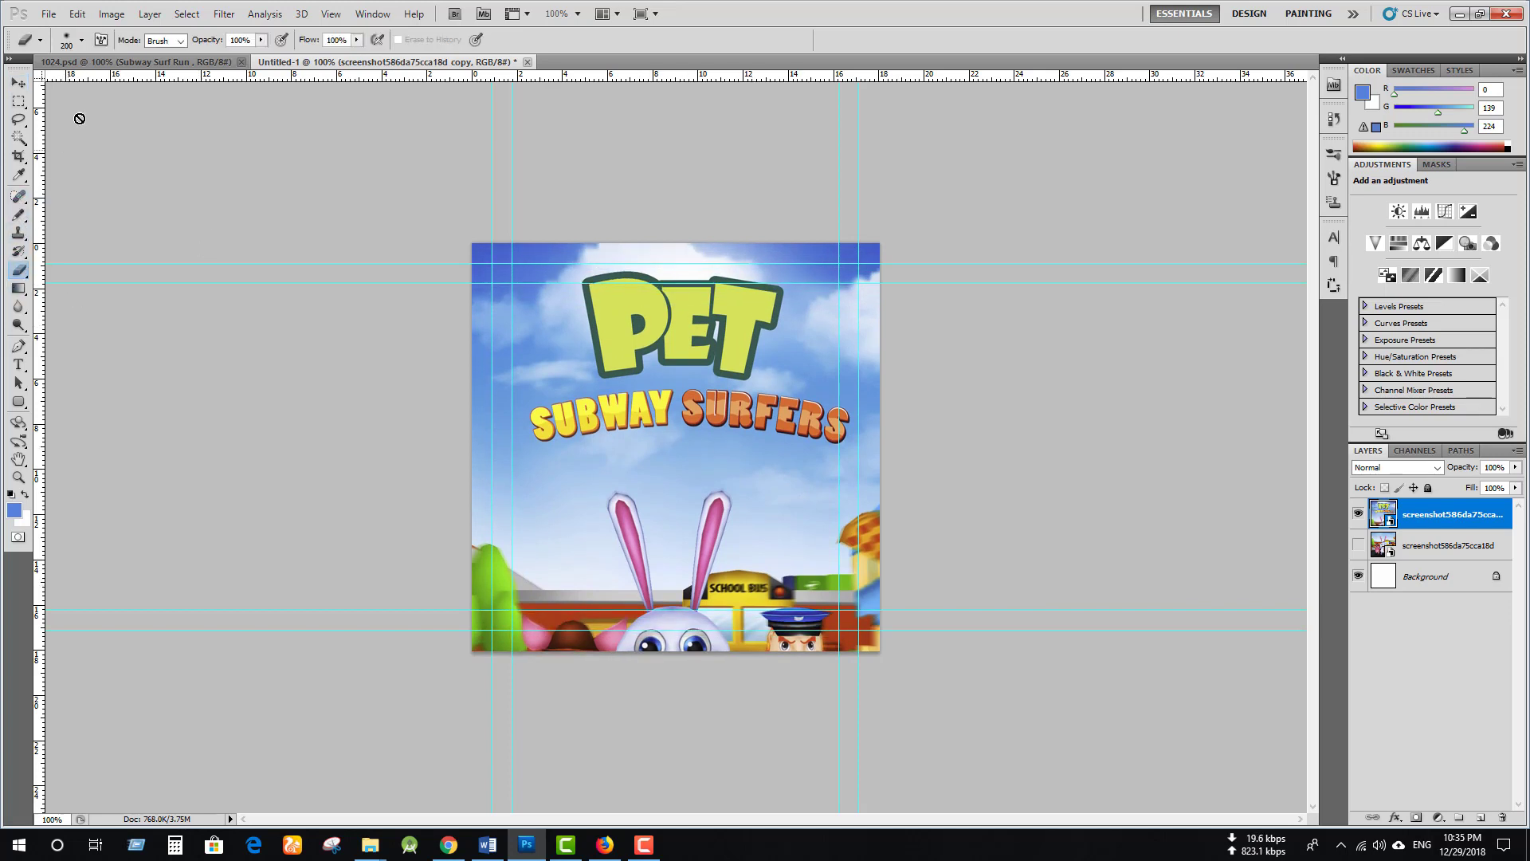
{"action": "left_click", "coordinate": [83, 41]}
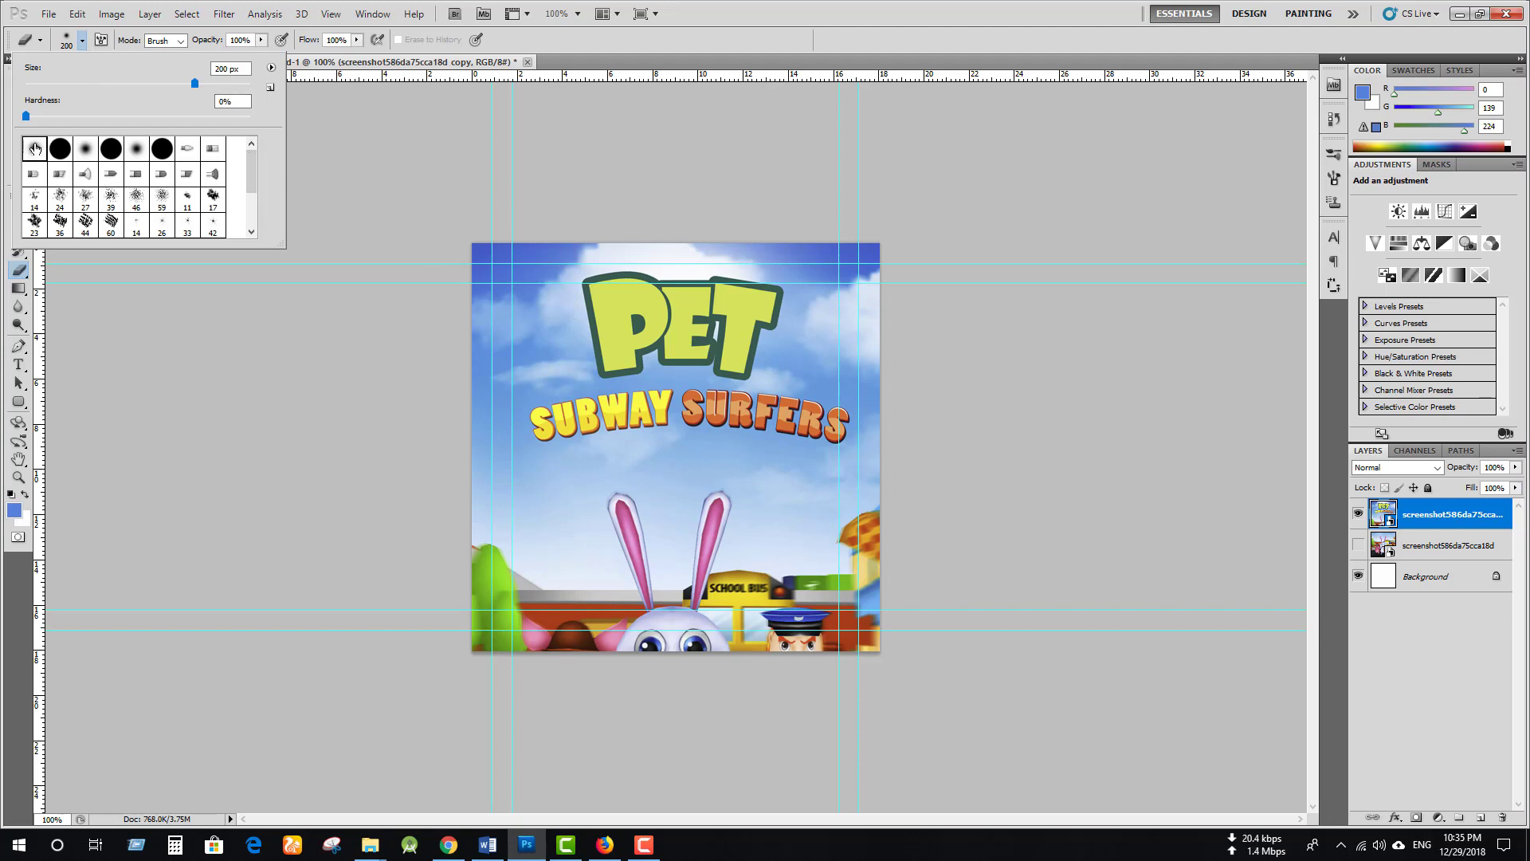
{"action": "left_click", "coordinate": [758, 408]}
{"action": "left_click", "coordinate": [701, 322]}
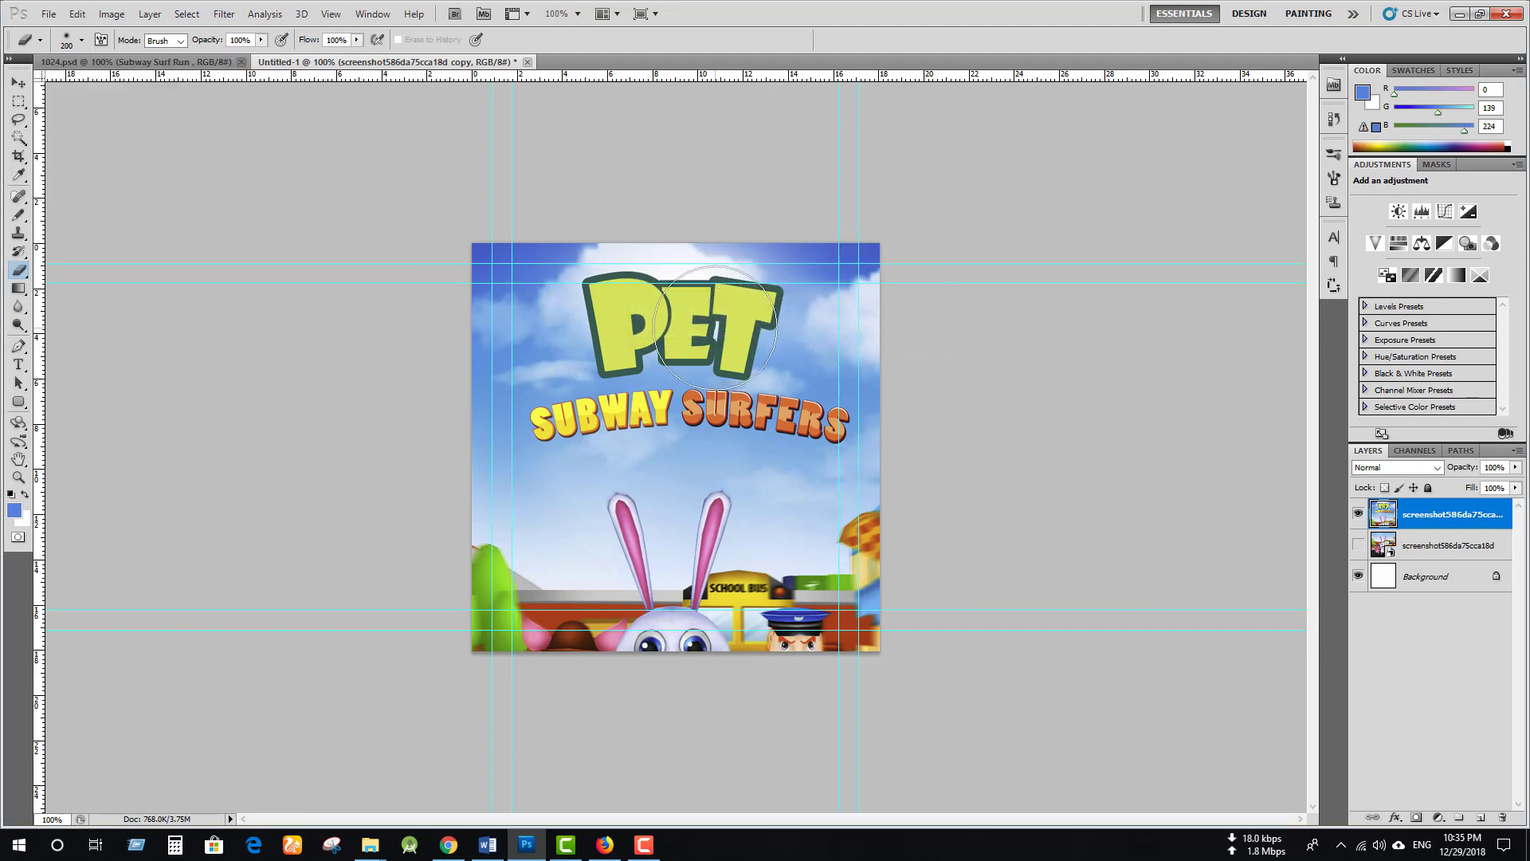
{"action": "mouse_move", "coordinate": [709, 448]}
{"action": "left_mouse_down"}
{"action": "mouse_move", "coordinate": [841, 436]}
{"action": "mouse_move", "coordinate": [647, 427]}
{"action": "mouse_move", "coordinate": [852, 425]}
{"action": "mouse_move", "coordinate": [606, 433]}
{"action": "mouse_move", "coordinate": [646, 438]}
{"action": "mouse_move", "coordinate": [639, 424]}
{"action": "mouse_move", "coordinate": [718, 423]}
{"action": "mouse_move", "coordinate": [530, 419]}
{"action": "mouse_move", "coordinate": [626, 424]}
{"action": "mouse_move", "coordinate": [446, 436]}
{"action": "mouse_move", "coordinate": [635, 445]}
{"action": "mouse_move", "coordinate": [912, 422]}
{"action": "mouse_move", "coordinate": [860, 425]}
{"action": "left_mouse_up"}
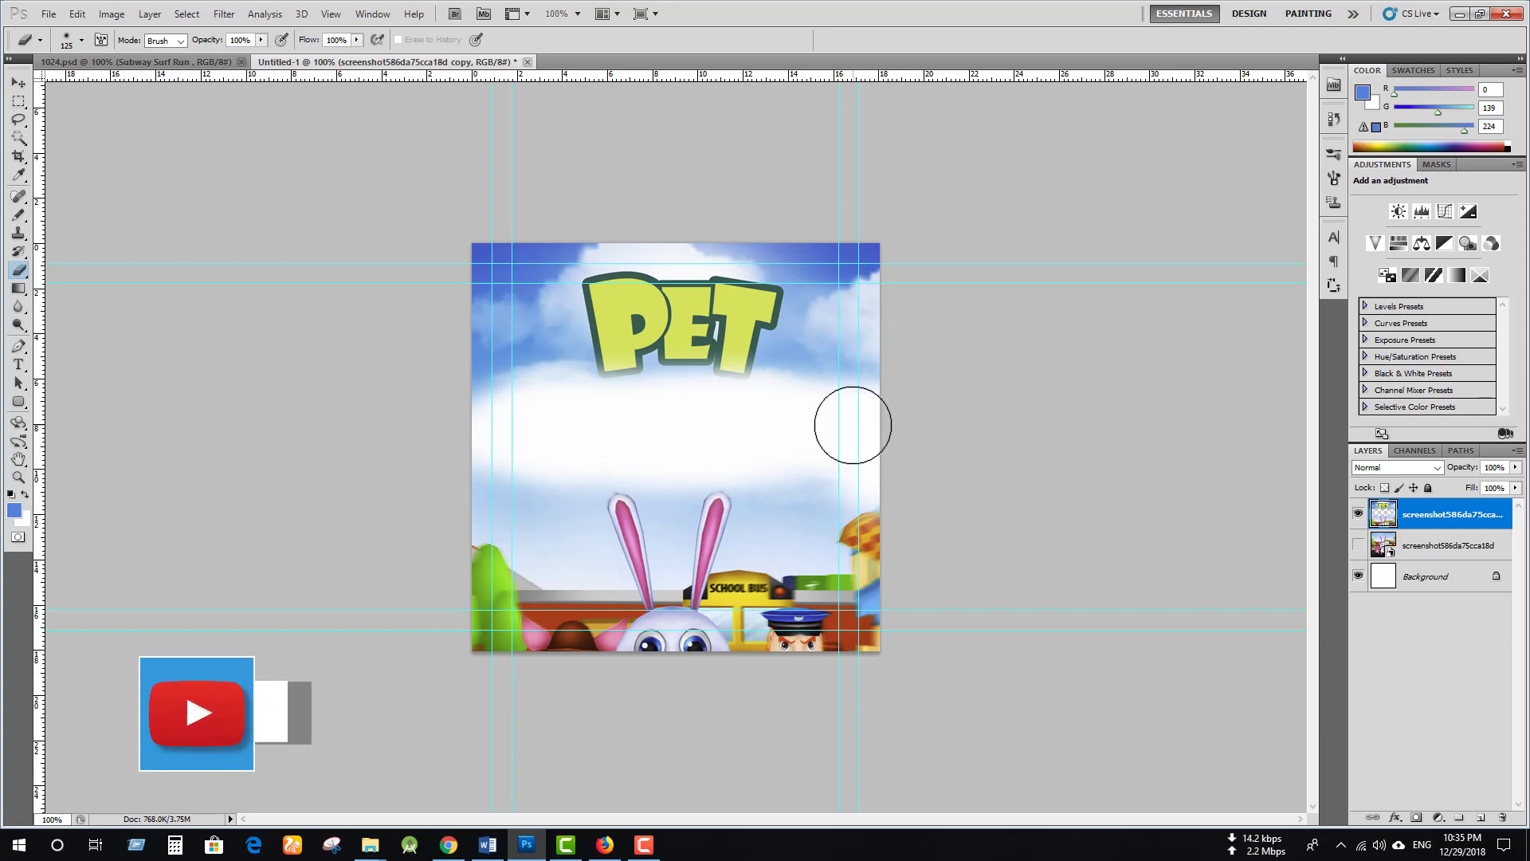
{"action": "mouse_move", "coordinate": [870, 450]}
{"action": "left_mouse_down"}
{"action": "mouse_move", "coordinate": [487, 490]}
{"action": "mouse_move", "coordinate": [888, 557]}
{"action": "mouse_move", "coordinate": [501, 571]}
{"action": "mouse_move", "coordinate": [847, 578]}
{"action": "mouse_move", "coordinate": [456, 616]}
{"action": "mouse_move", "coordinate": [905, 643]}
{"action": "left_mouse_up"}
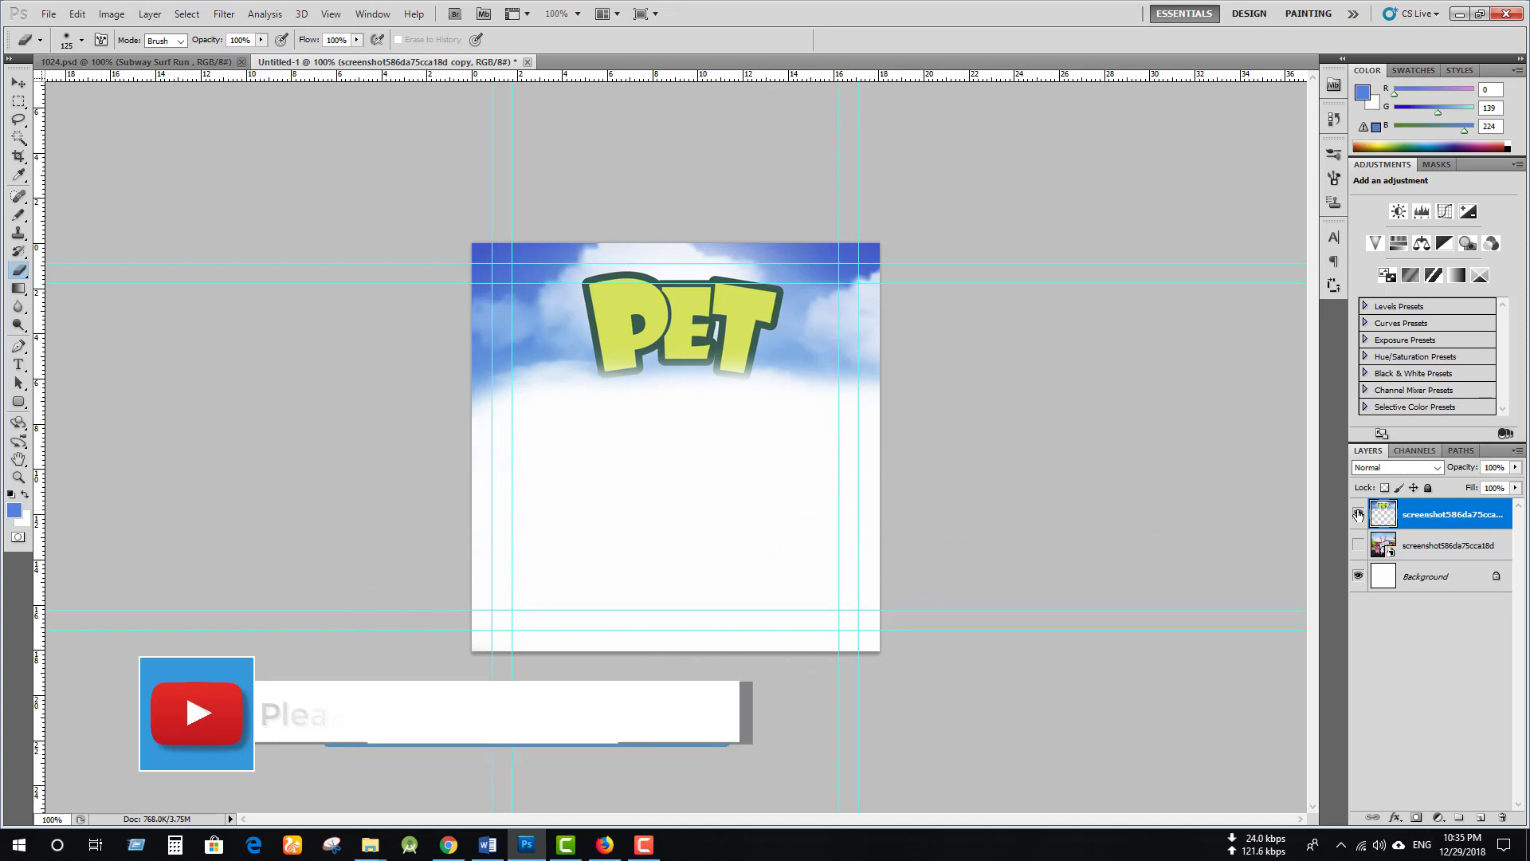
Show the original screenshot layer and nudge the PET title layer up near the canvas's upper edge and slightly left
{"action": "left_click", "coordinate": [1361, 545]}
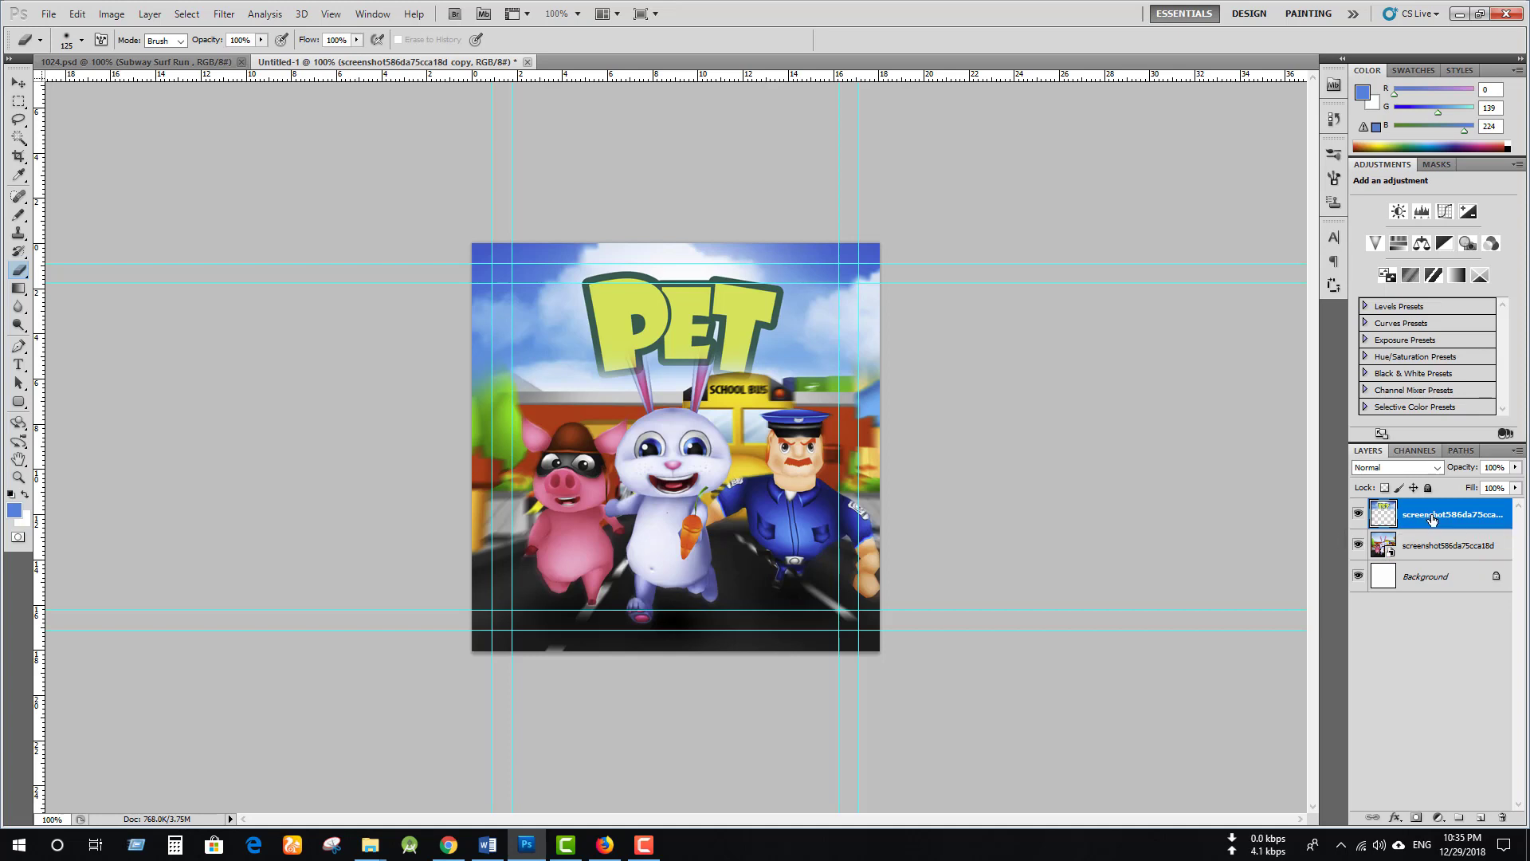
{"action": "left_click", "coordinate": [18, 84]}
{"action": "key", "text": "Up"}
{"action": "key", "text": "Up"}
{"action": "key", "text": "Up"}
{"action": "key", "text": "Up"}
{"action": "key", "text": "Up"}
{"action": "key", "text": "Up"}
{"action": "key", "text": "Up"}
{"action": "key", "text": "Up"}
{"action": "key", "text": "Up"}
{"action": "key", "text": "Up"}
{"action": "key", "text": "Up"}
{"action": "key", "text": "Up"}
{"action": "key", "text": "Up"}
{"action": "key", "text": "Up"}
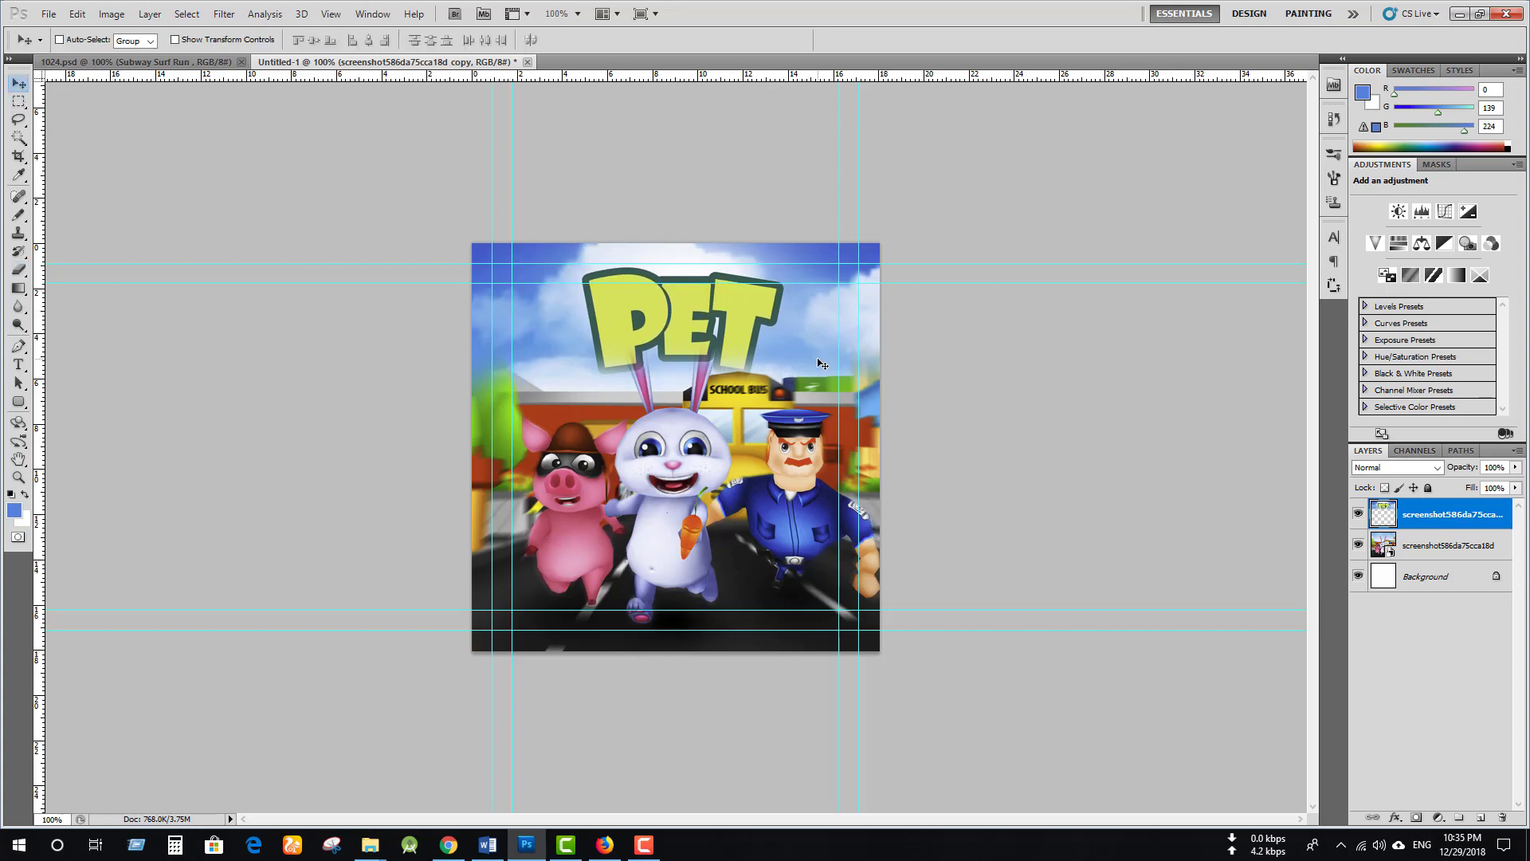
{"action": "key", "text": "Up"}
{"action": "key", "text": "Up"}
{"action": "key", "text": "Up"}
{"action": "key", "text": "Up"}
{"action": "key", "text": "Up"}
{"action": "key", "text": "Up"}
{"action": "key", "text": "Up"}
{"action": "key", "text": "Up"}
{"action": "key", "text": "Up"}
{"action": "key", "text": "Up"}
{"action": "key", "text": "Up"}
{"action": "key", "text": "Up"}
{"action": "key", "text": "Up"}
{"action": "key", "text": "Up"}
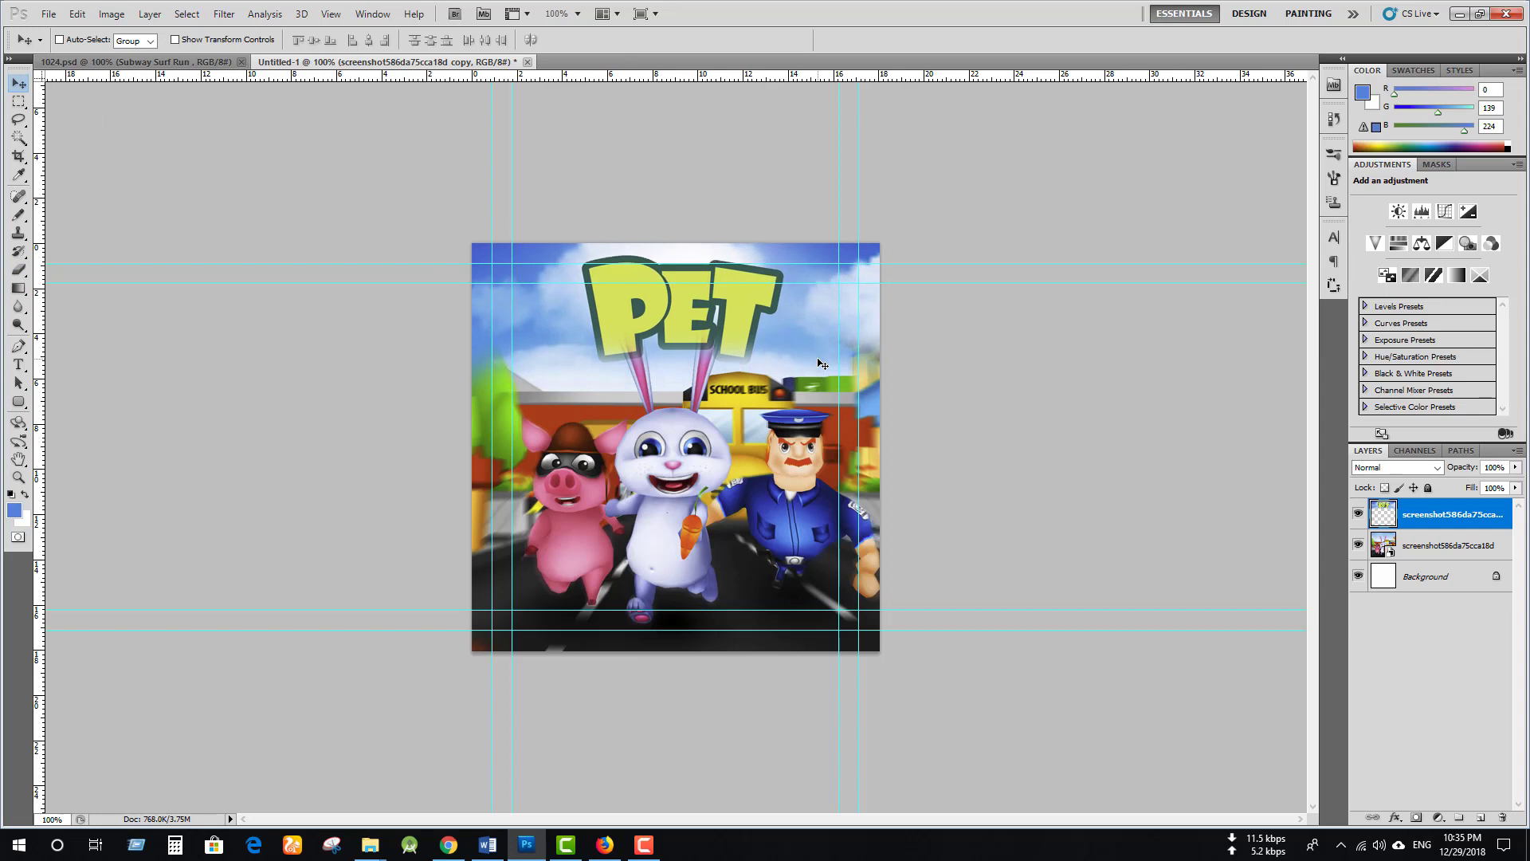
{"action": "key", "text": "Up"}
{"action": "key", "text": "Up"}
{"action": "key", "text": "Up"}
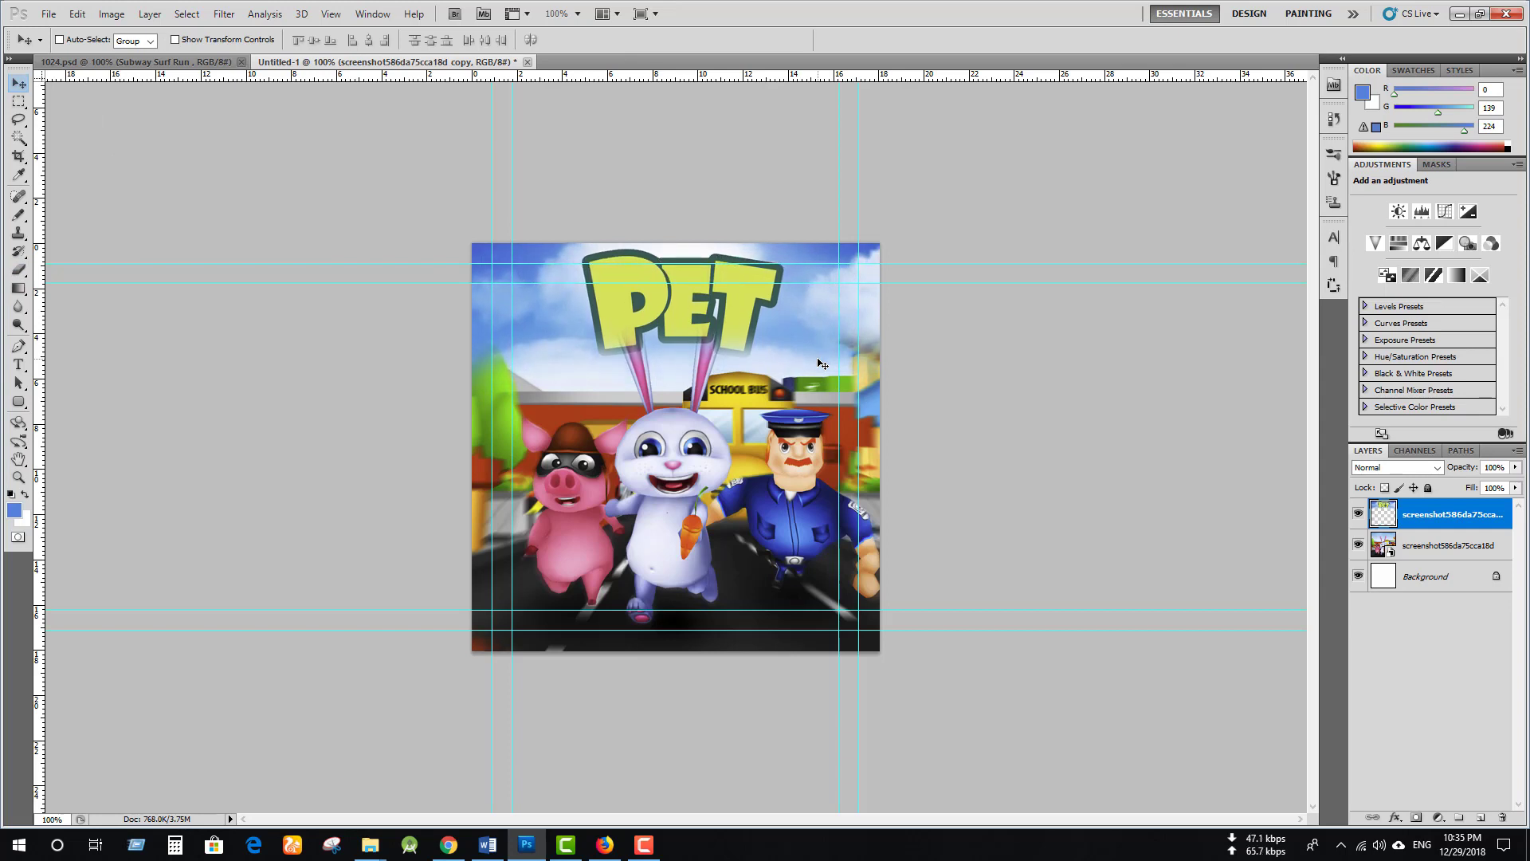
{"action": "key", "text": "Left"}
{"action": "key", "text": "Left"}
{"action": "key", "text": "Left"}
{"action": "key", "text": "Up"}
{"action": "key", "text": "Up"}
{"action": "key", "text": "Up"}
{"action": "key", "text": "Up"}
{"action": "key", "text": "Down"}
{"action": "key", "text": "Up"}
{"action": "key", "text": "Down"}
{"action": "key", "text": "Up"}
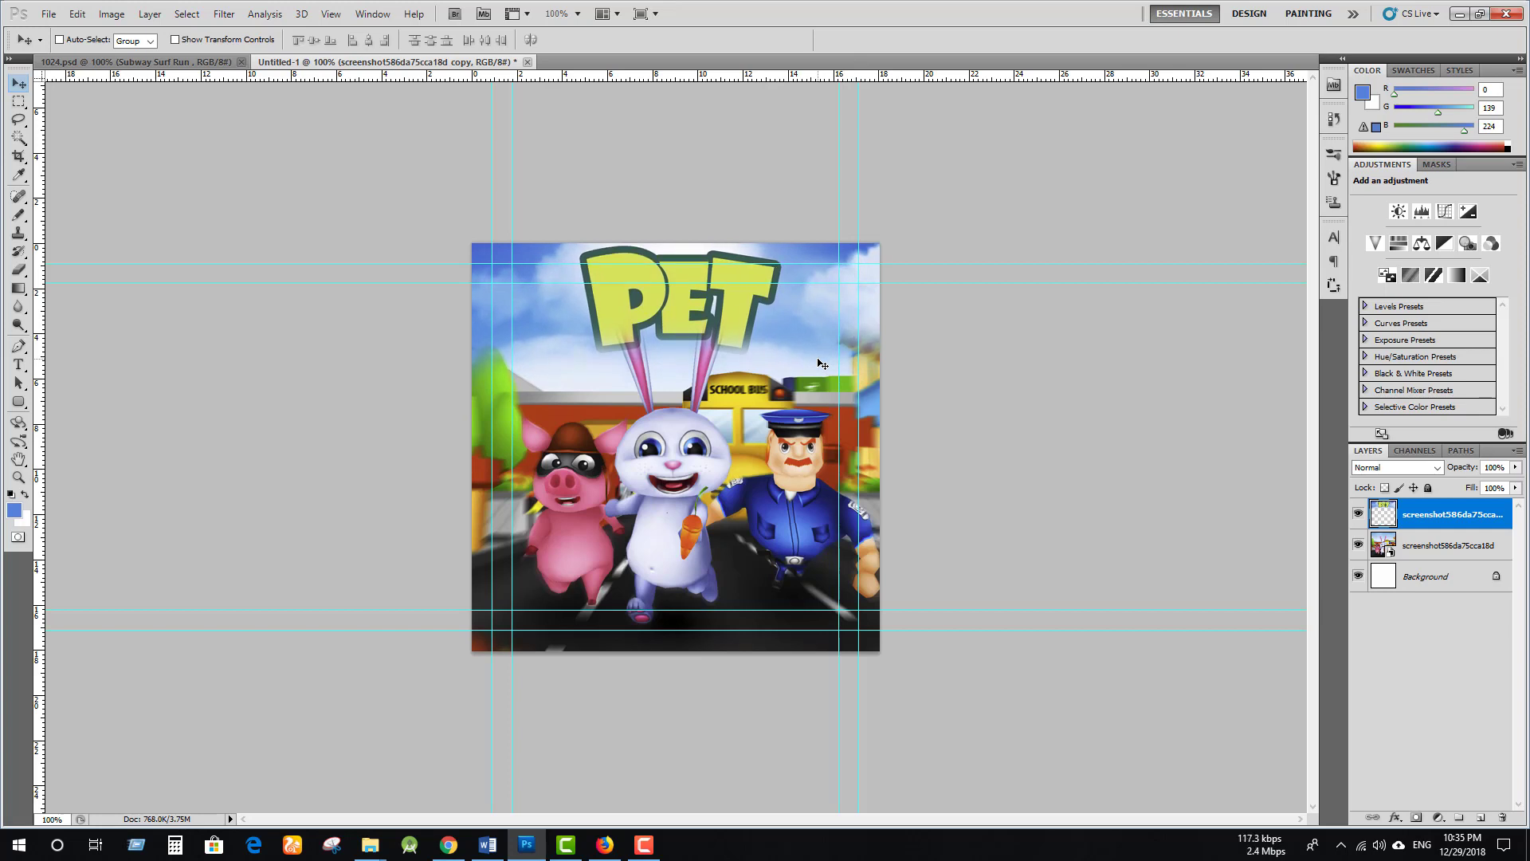
Nudge the original screenshot layer down slightly so the characters sit lower beneath the PET title
{"action": "left_click", "coordinate": [1441, 545]}
{"action": "key", "text": "Down"}
{"action": "key", "text": "Down"}
{"action": "key", "text": "Down"}
{"action": "key", "text": "Down"}
{"action": "key", "text": "Down"}
{"action": "key", "text": "Down"}
{"action": "key", "text": "Down"}
{"action": "key", "text": "Down"}
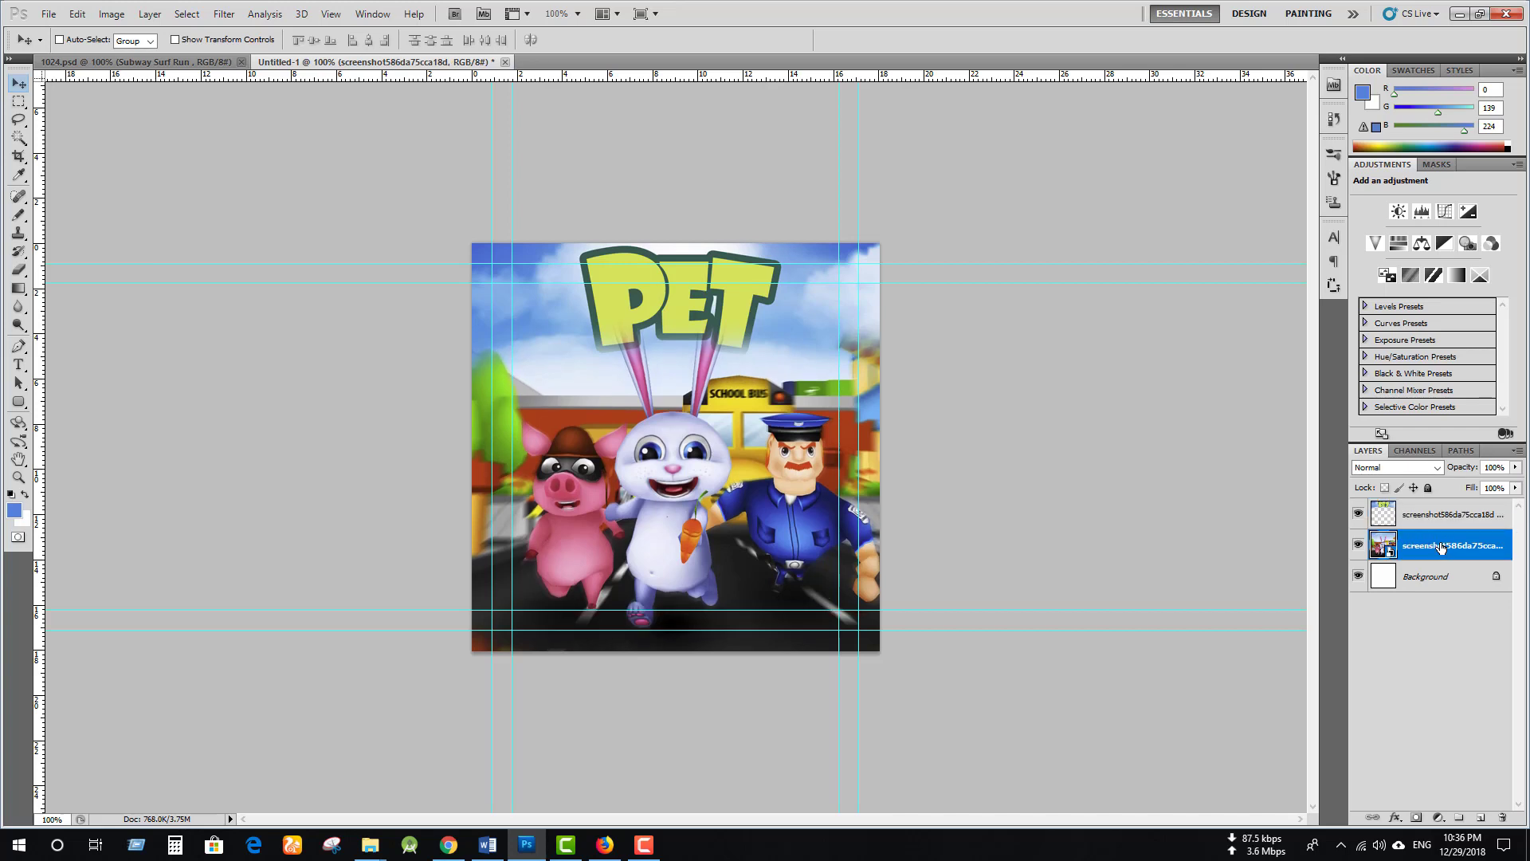
{"action": "key", "text": "Down"}
{"action": "key", "text": "Down"}
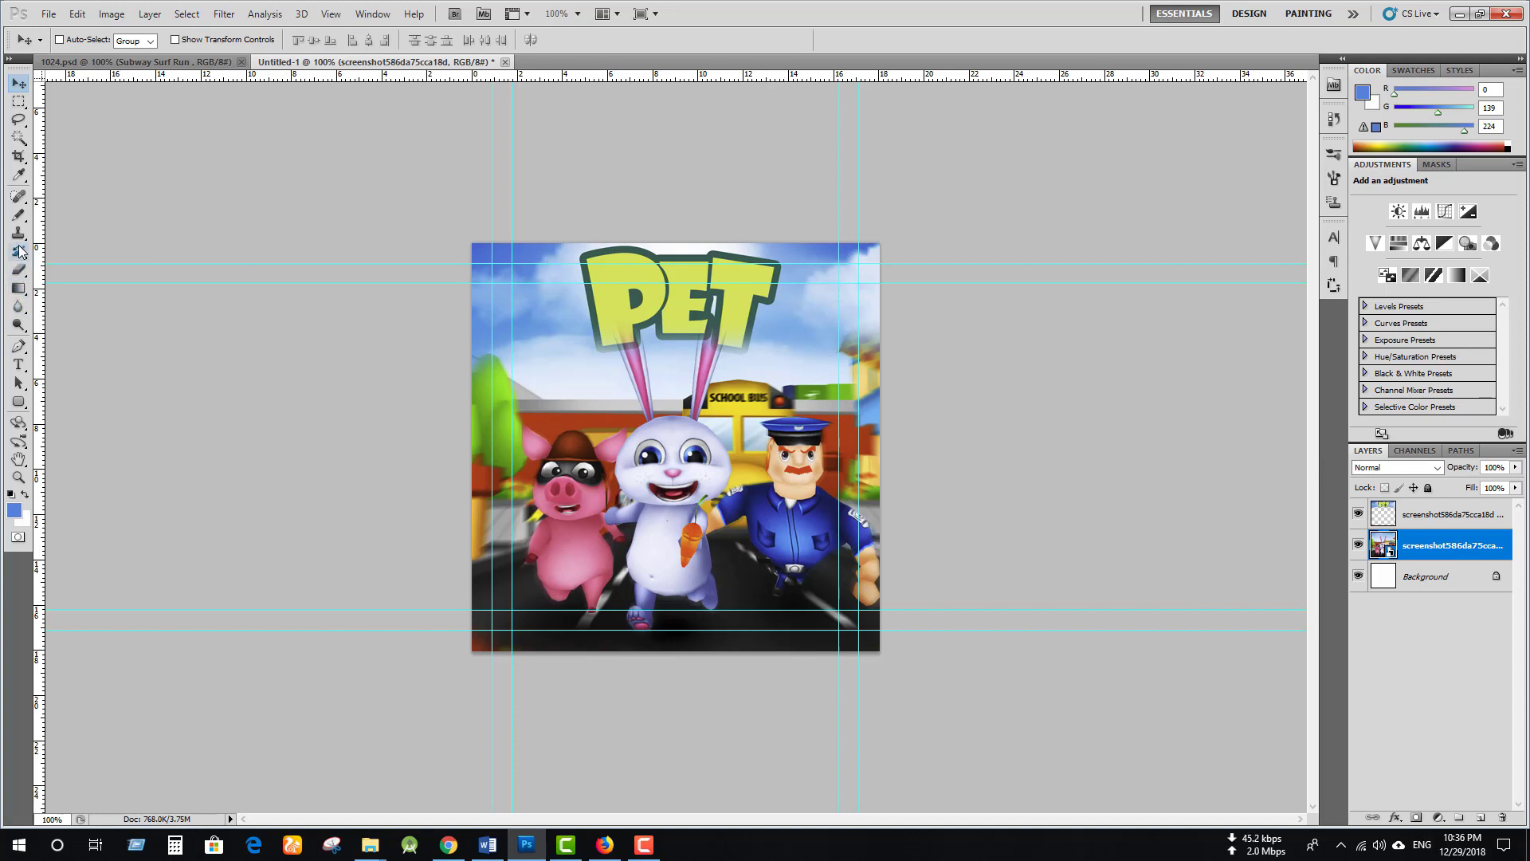
Rasterize the original screenshot layer, undo the overly wide erase stroke, and erase only the rabbit's ear tips behind the PET title
{"action": "left_click", "coordinate": [20, 269]}
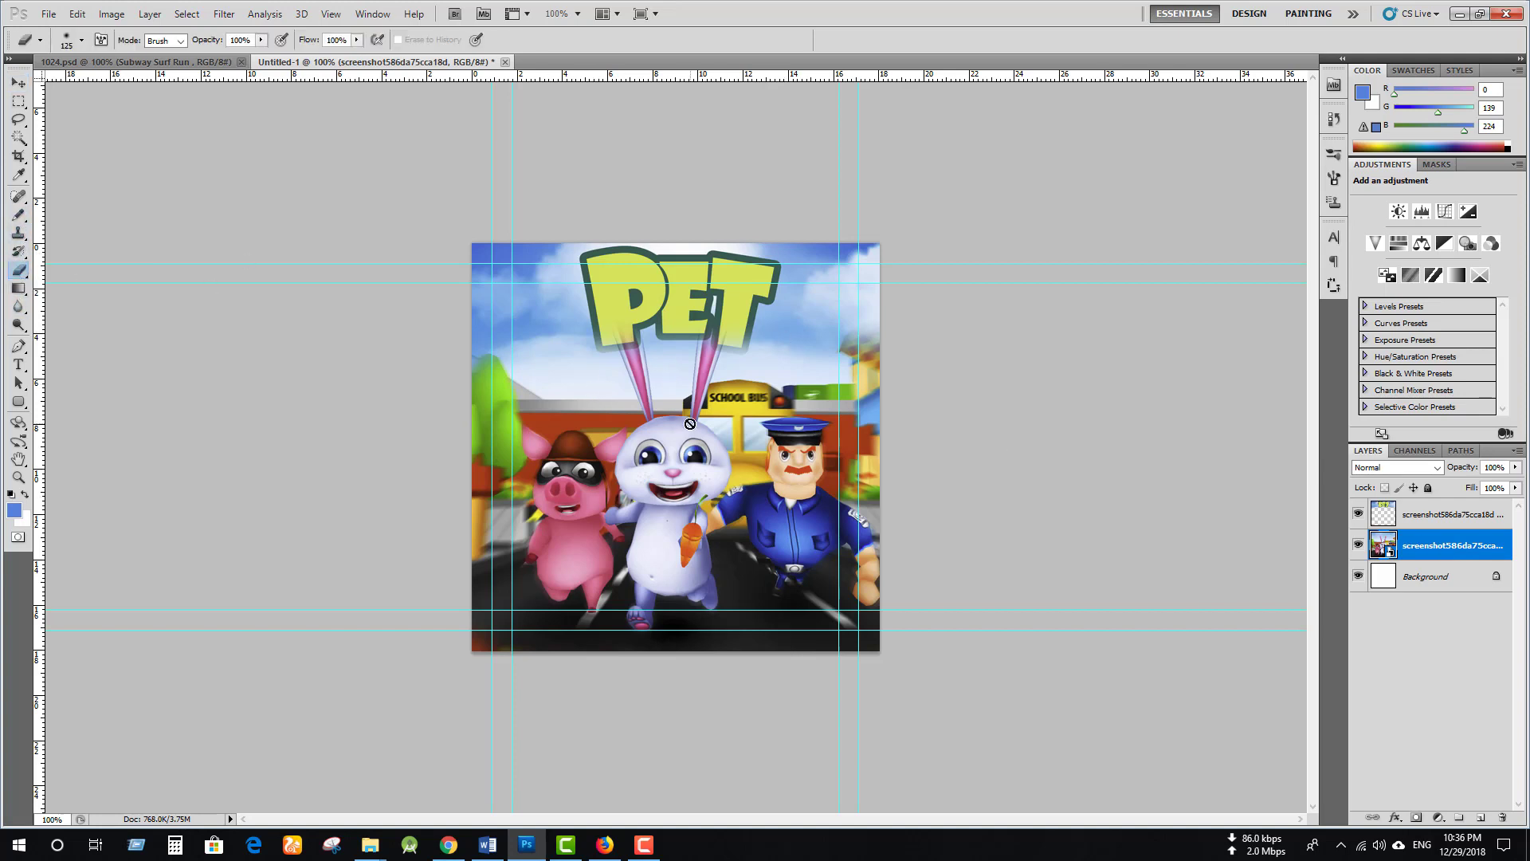
{"action": "left_click", "coordinate": [710, 372]}
{"action": "left_click", "coordinate": [755, 323]}
{"action": "left_click", "coordinate": [708, 346]}
{"action": "left_click_drag", "start_coordinate": [730, 339], "coordinate": [621, 344]}
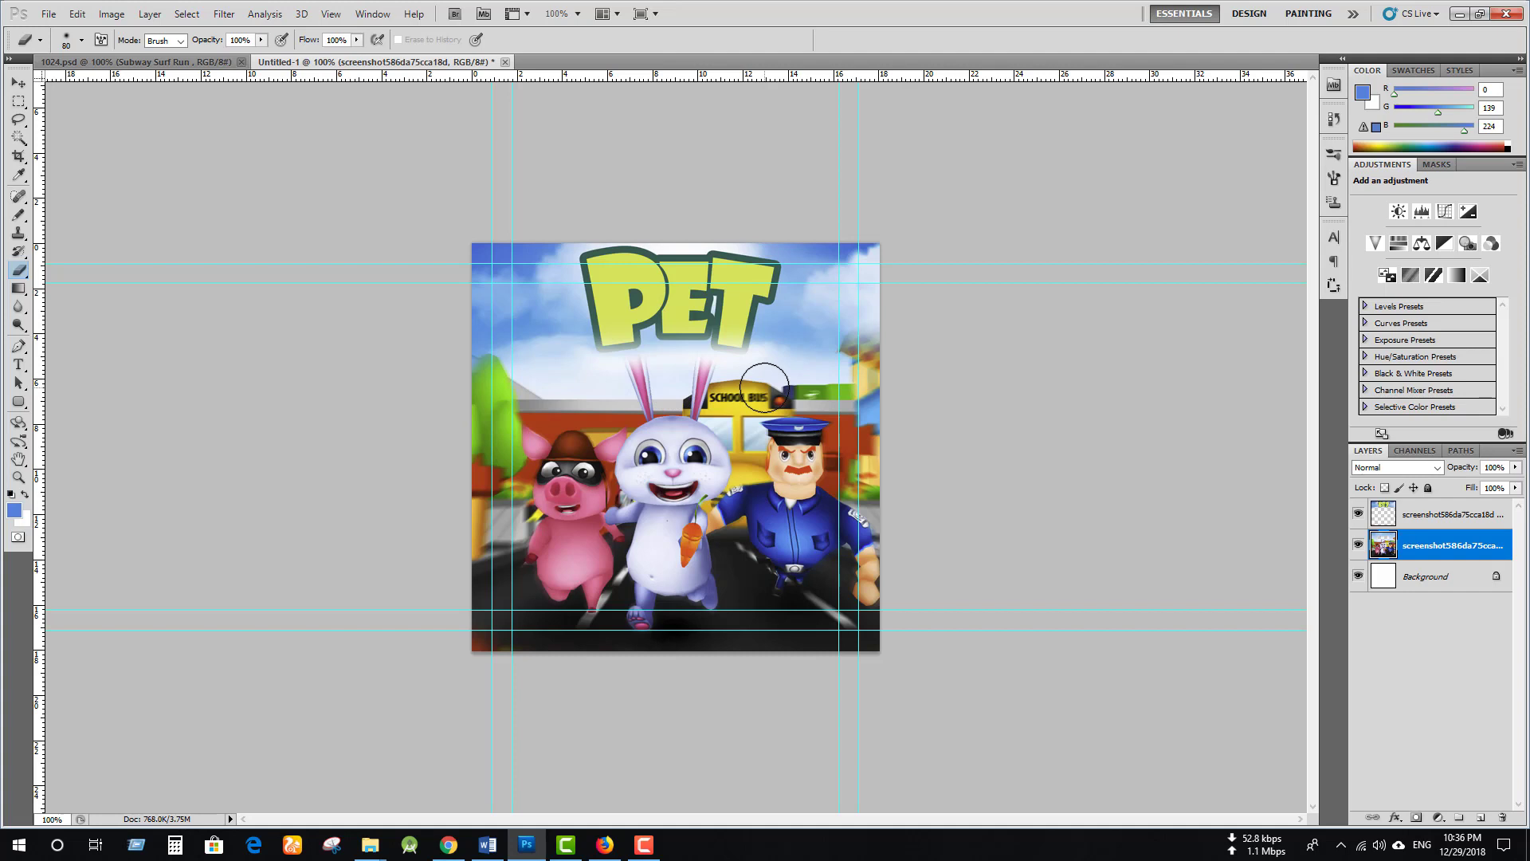
{"action": "key", "text": "ctrl+z"}
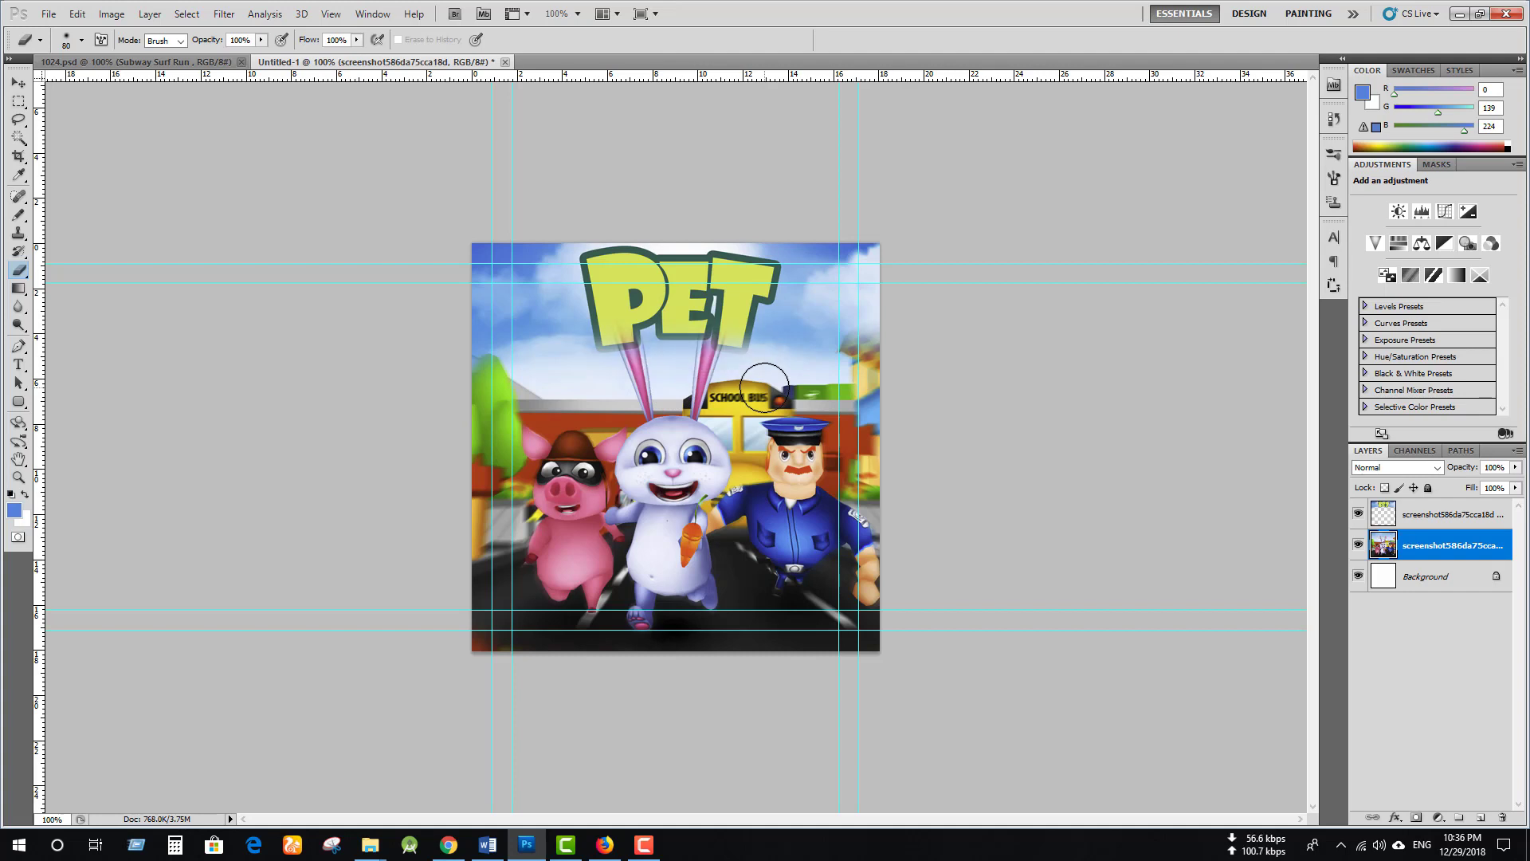
{"action": "left_click", "coordinate": [714, 322]}
{"action": "left_click_drag", "start_coordinate": [619, 330], "coordinate": [627, 321]}
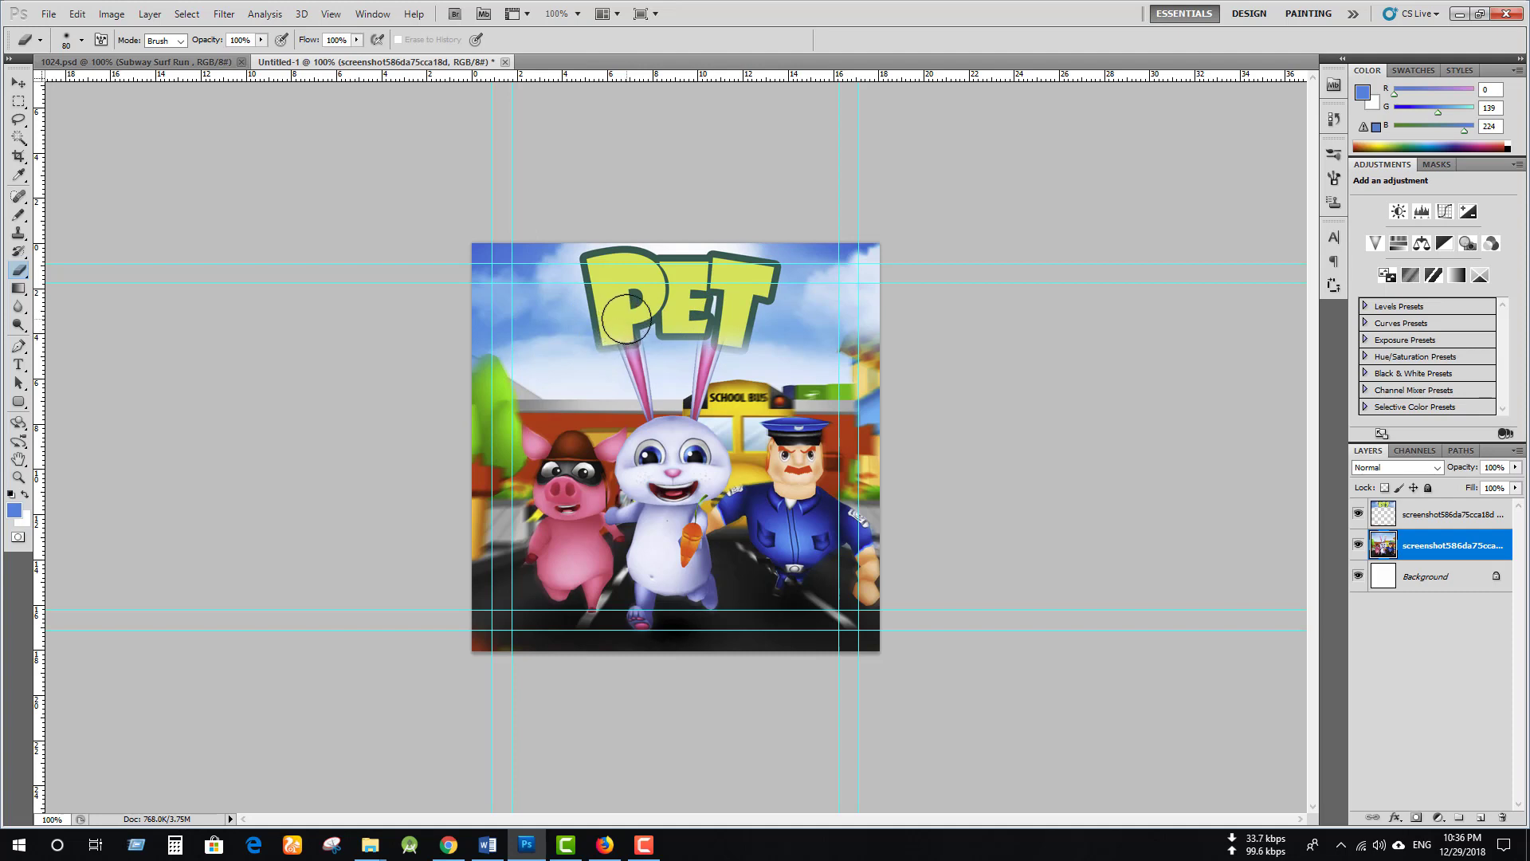
Copy the New 2019 text and Shape 1 layers together from 1024.psd into Untitled-1, over the lower part of the icon
{"action": "left_click", "coordinate": [18, 82]}
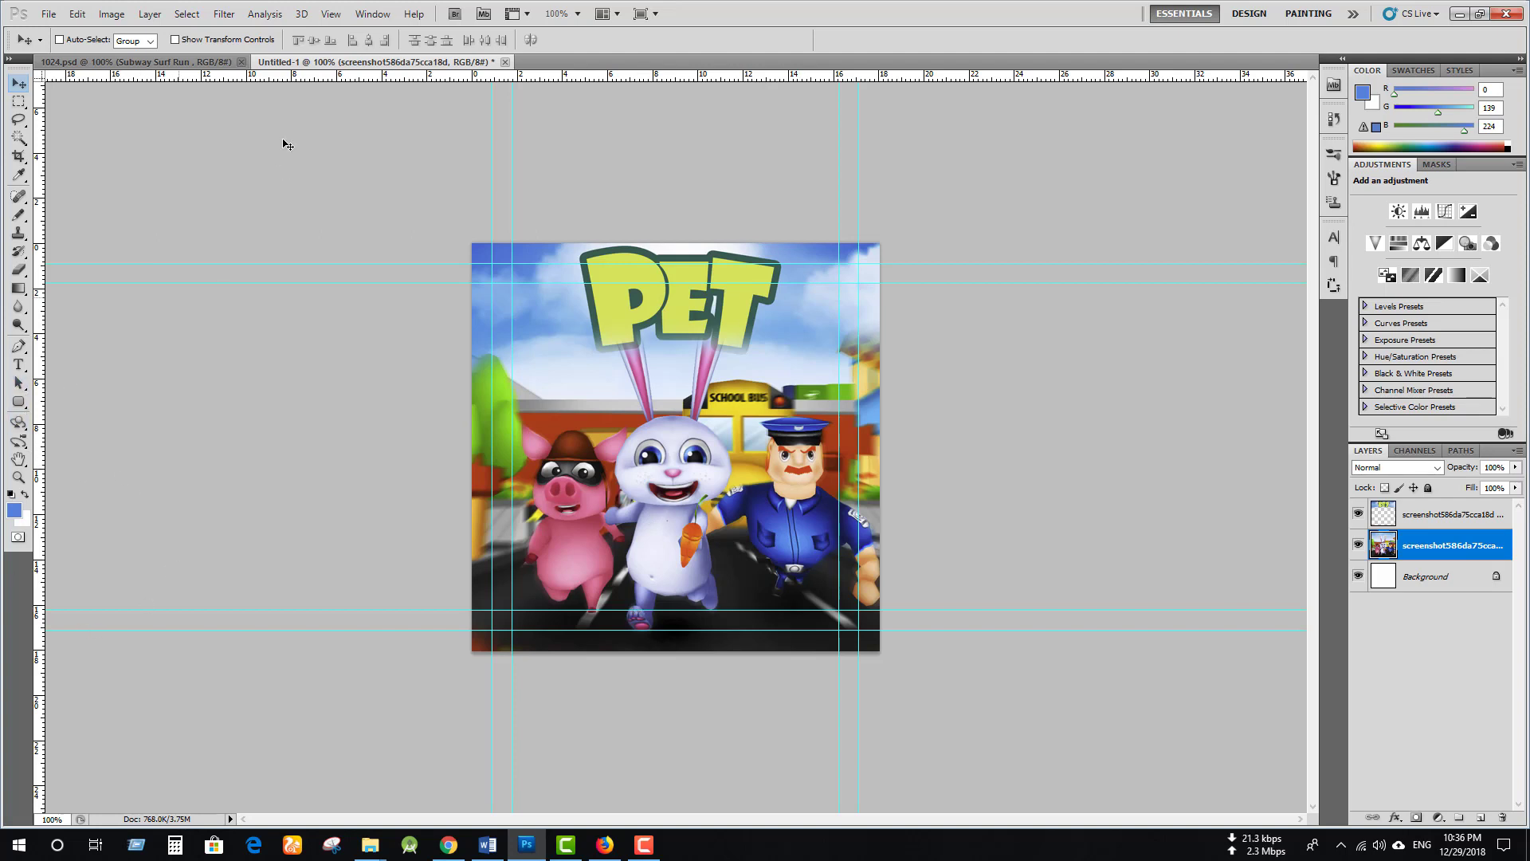
{"action": "left_click", "coordinate": [206, 63]}
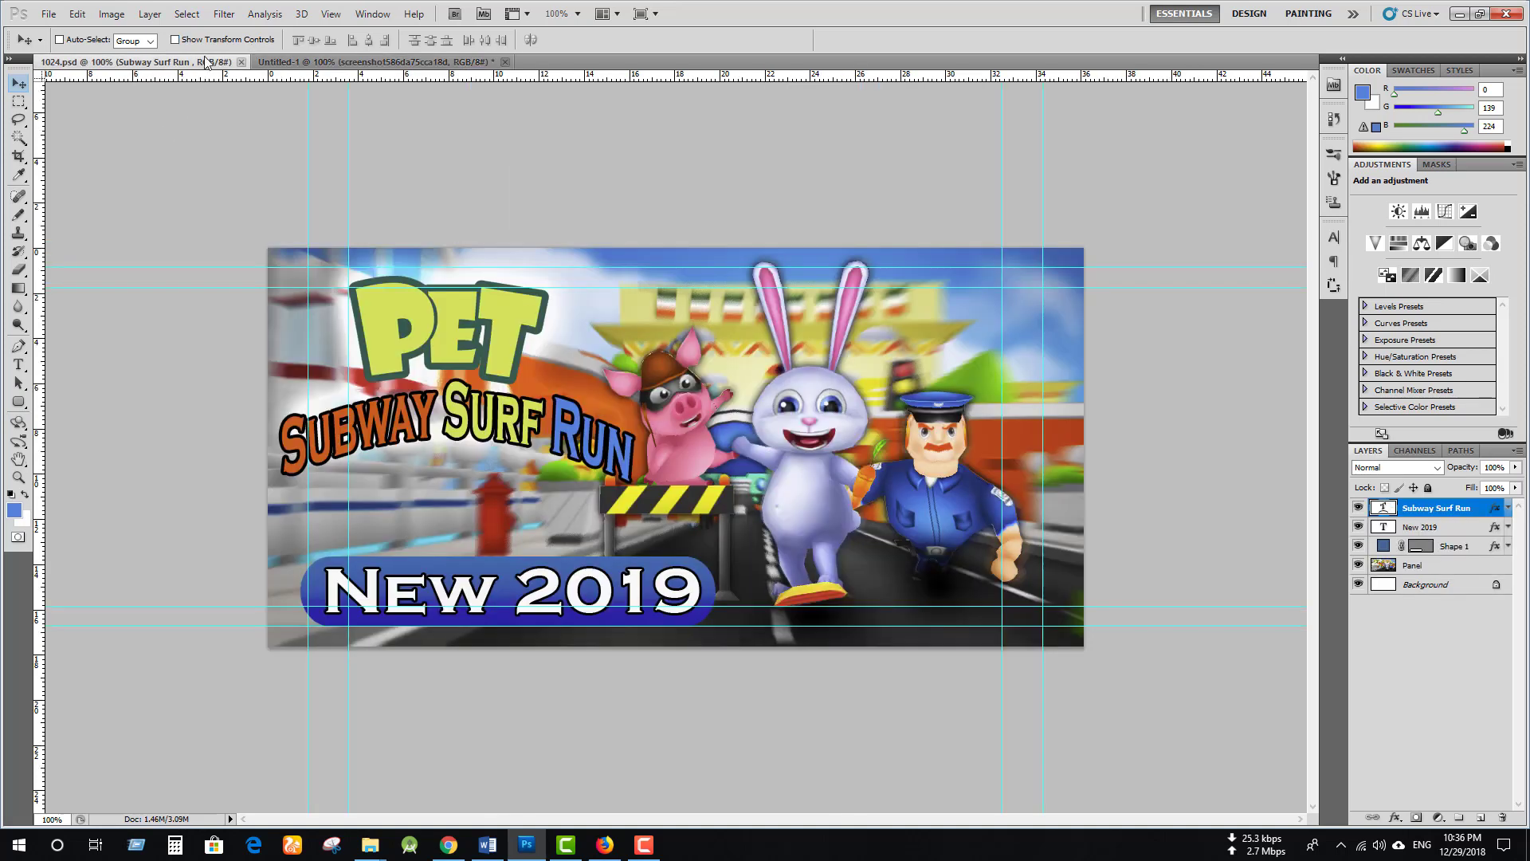
{"action": "left_click", "coordinate": [1474, 530], "text": "ctrl"}
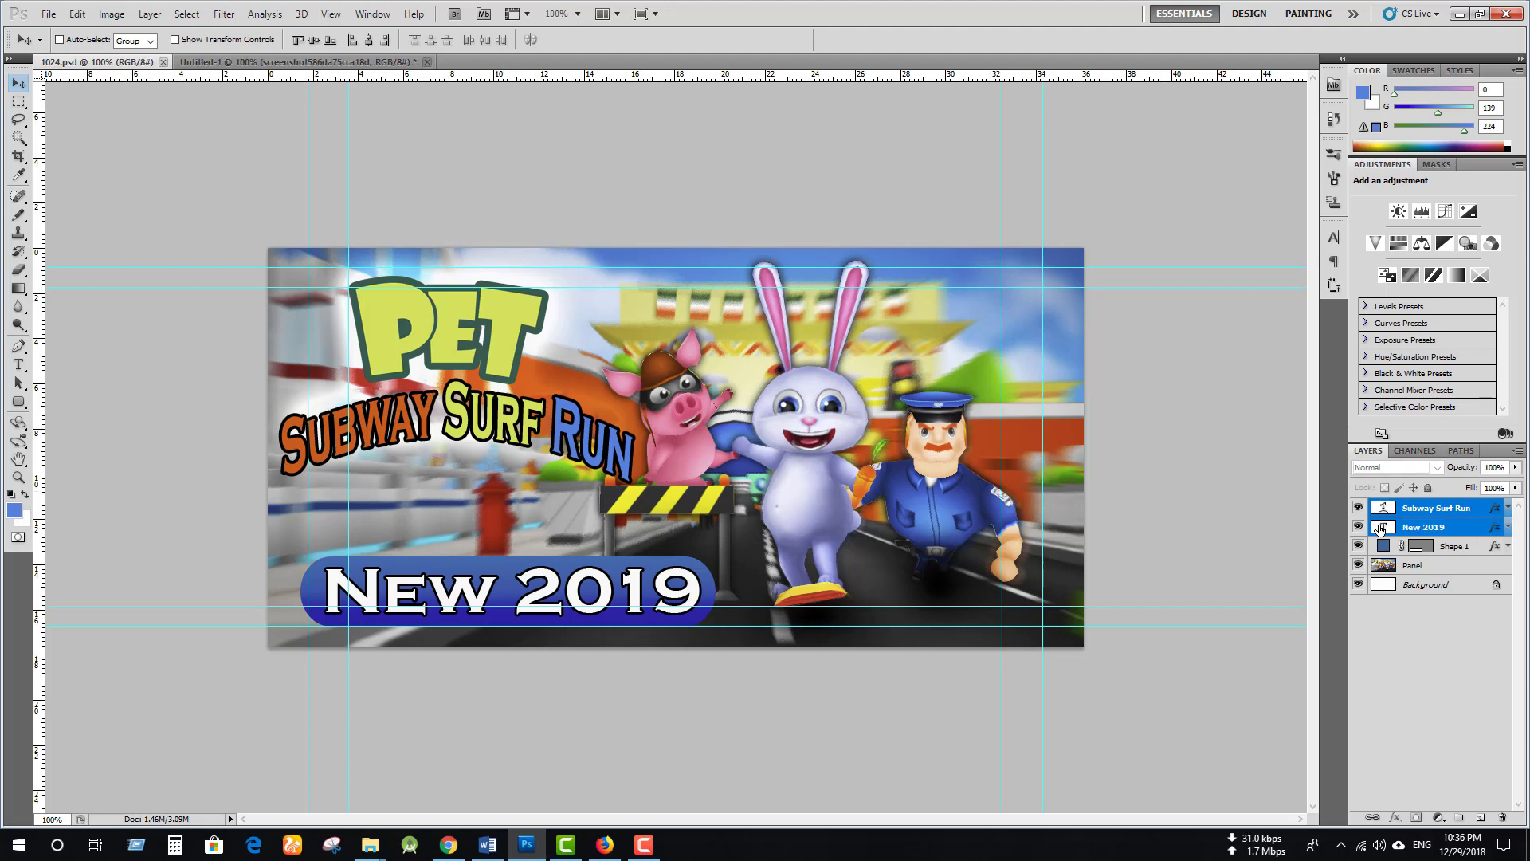
{"action": "left_click", "coordinate": [1455, 511]}
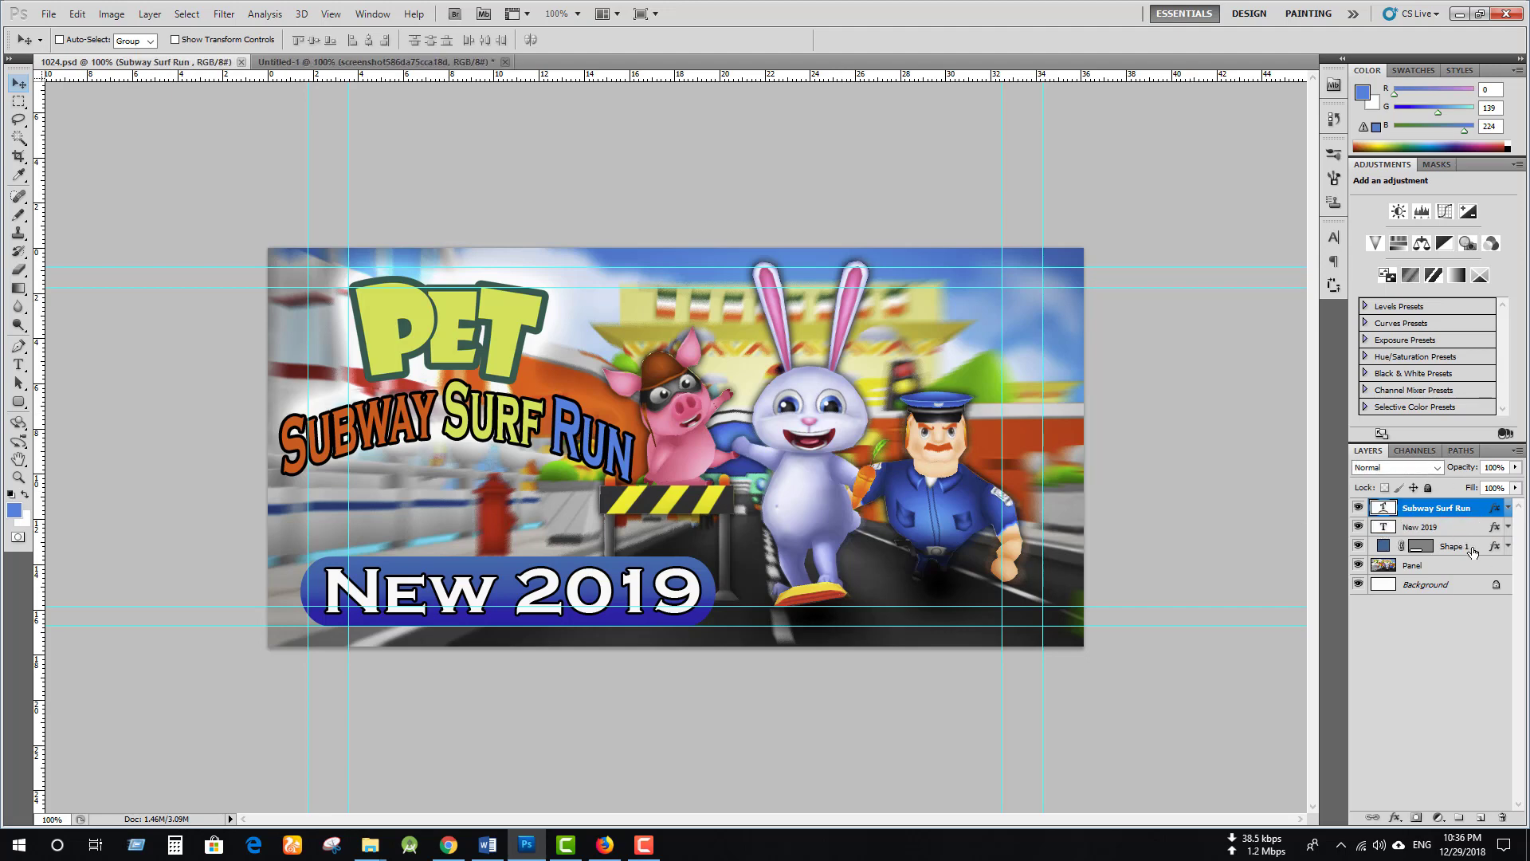
{"action": "left_click", "coordinate": [1463, 546]}
{"action": "left_click", "coordinate": [1456, 528], "text": "ctrl"}
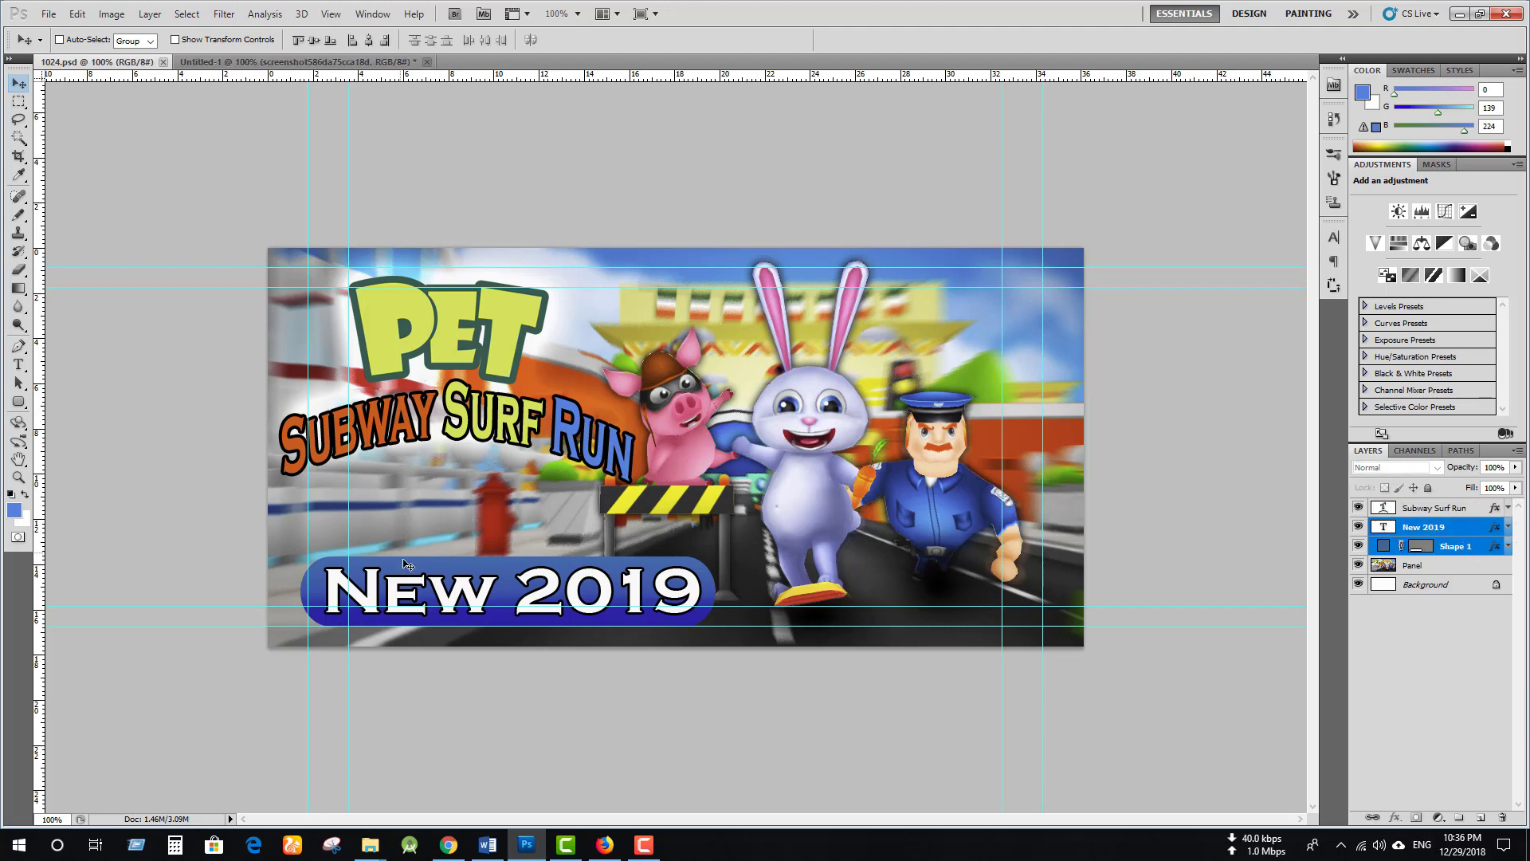
{"action": "left_click_drag", "start_coordinate": [440, 581], "coordinate": [350, 136]}
{"action": "left_click_drag", "start_coordinate": [343, 52], "coordinate": [633, 582]}
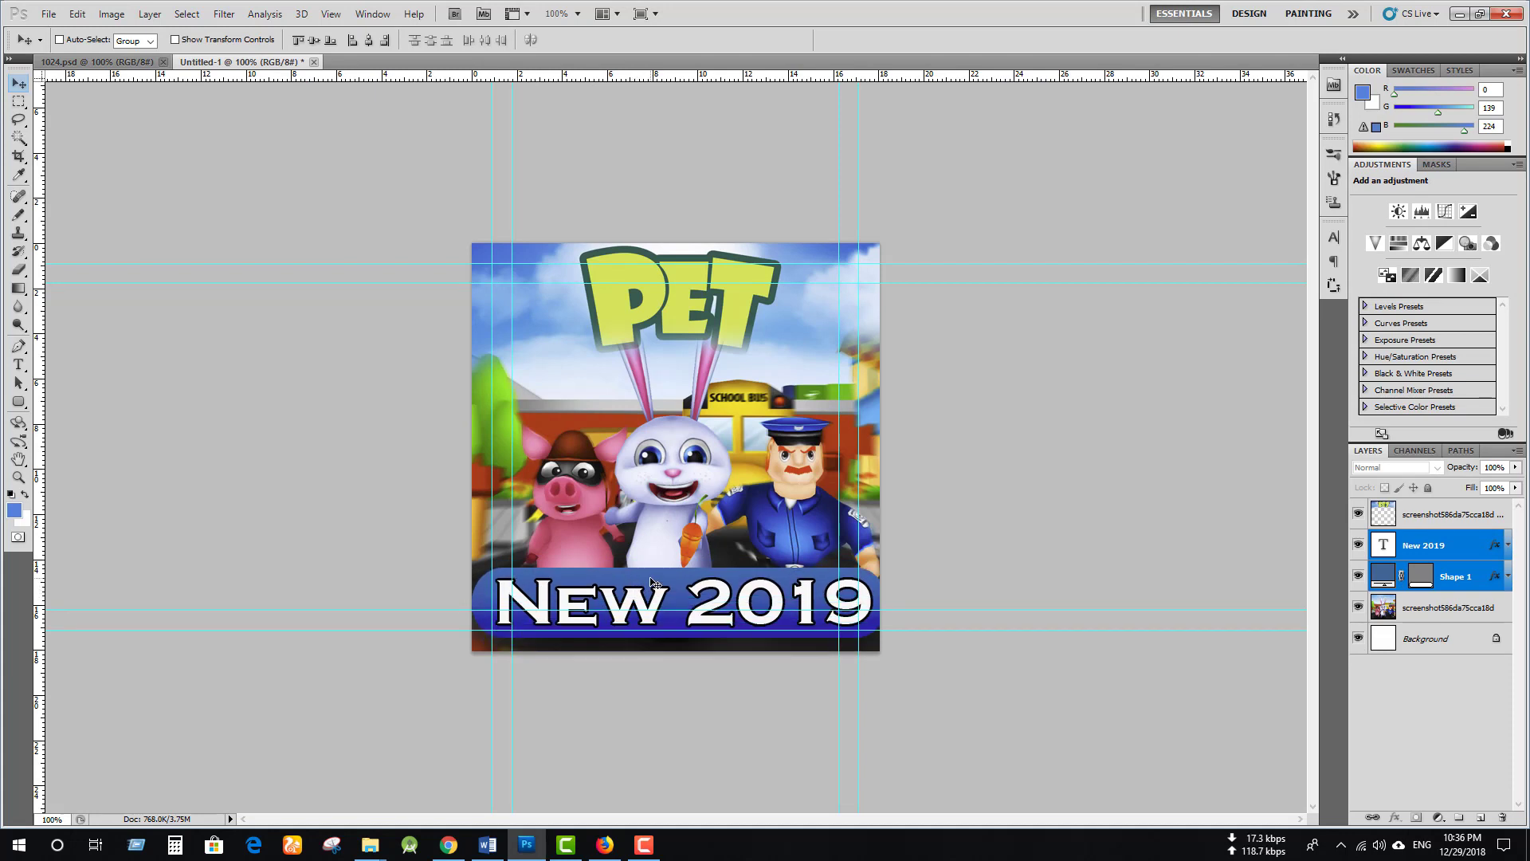
Scale the New 2019 text and its blue shape proportionally to 90.60% and position them along the canvas's lower edge
{"action": "key", "text": "ctrl+t"}
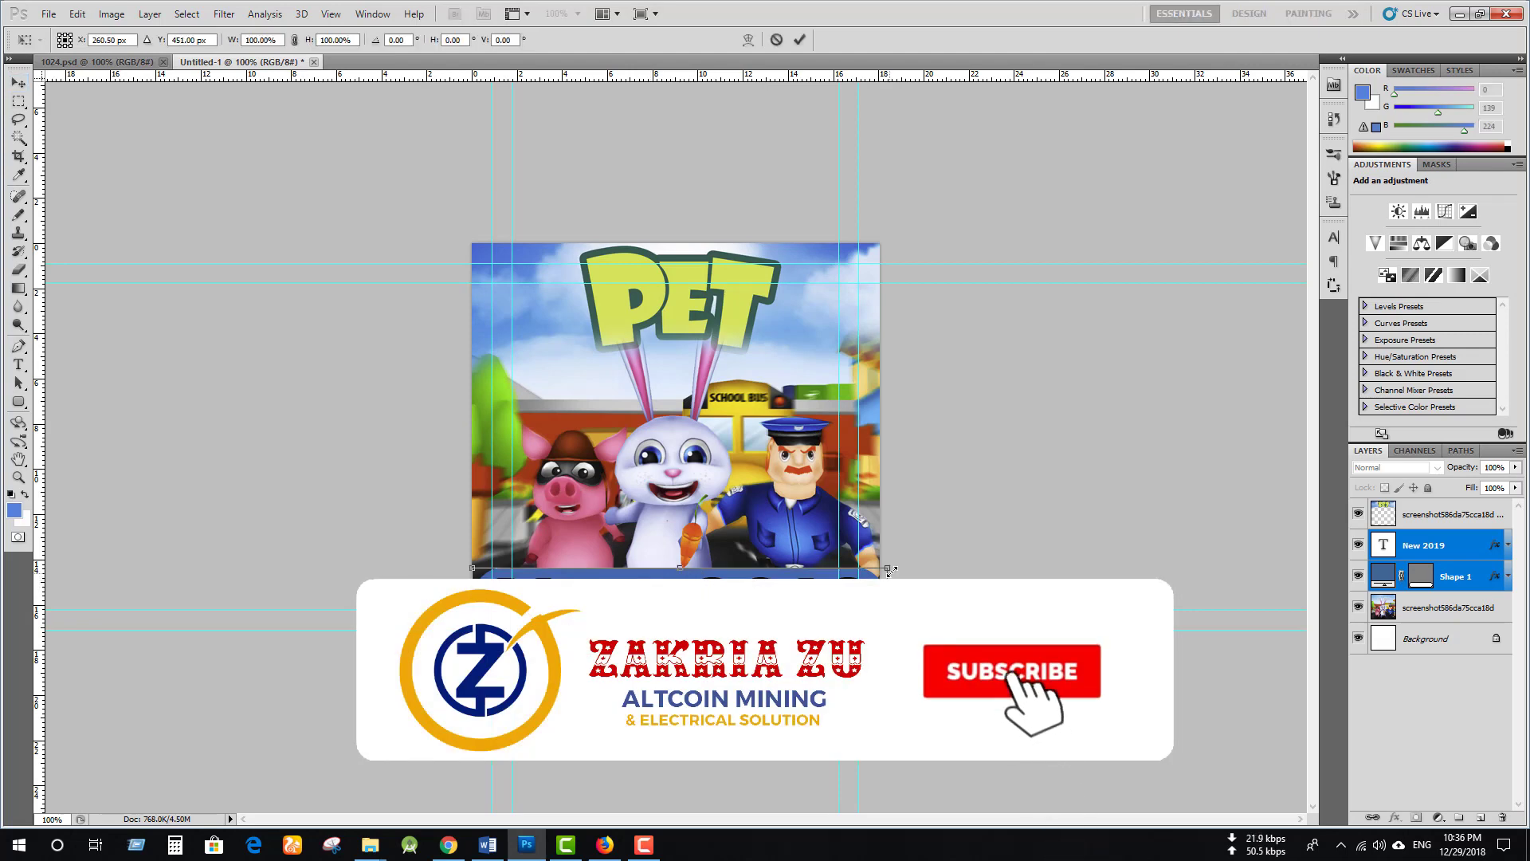
{"action": "left_click_drag", "start_coordinate": [883, 569], "coordinate": [848, 573]}
{"action": "mouse_move", "coordinate": [757, 605]}
{"action": "left_mouse_down"}
{"action": "mouse_move", "coordinate": [776, 611]}
{"action": "mouse_move", "coordinate": [770, 599]}
{"action": "left_mouse_up"}
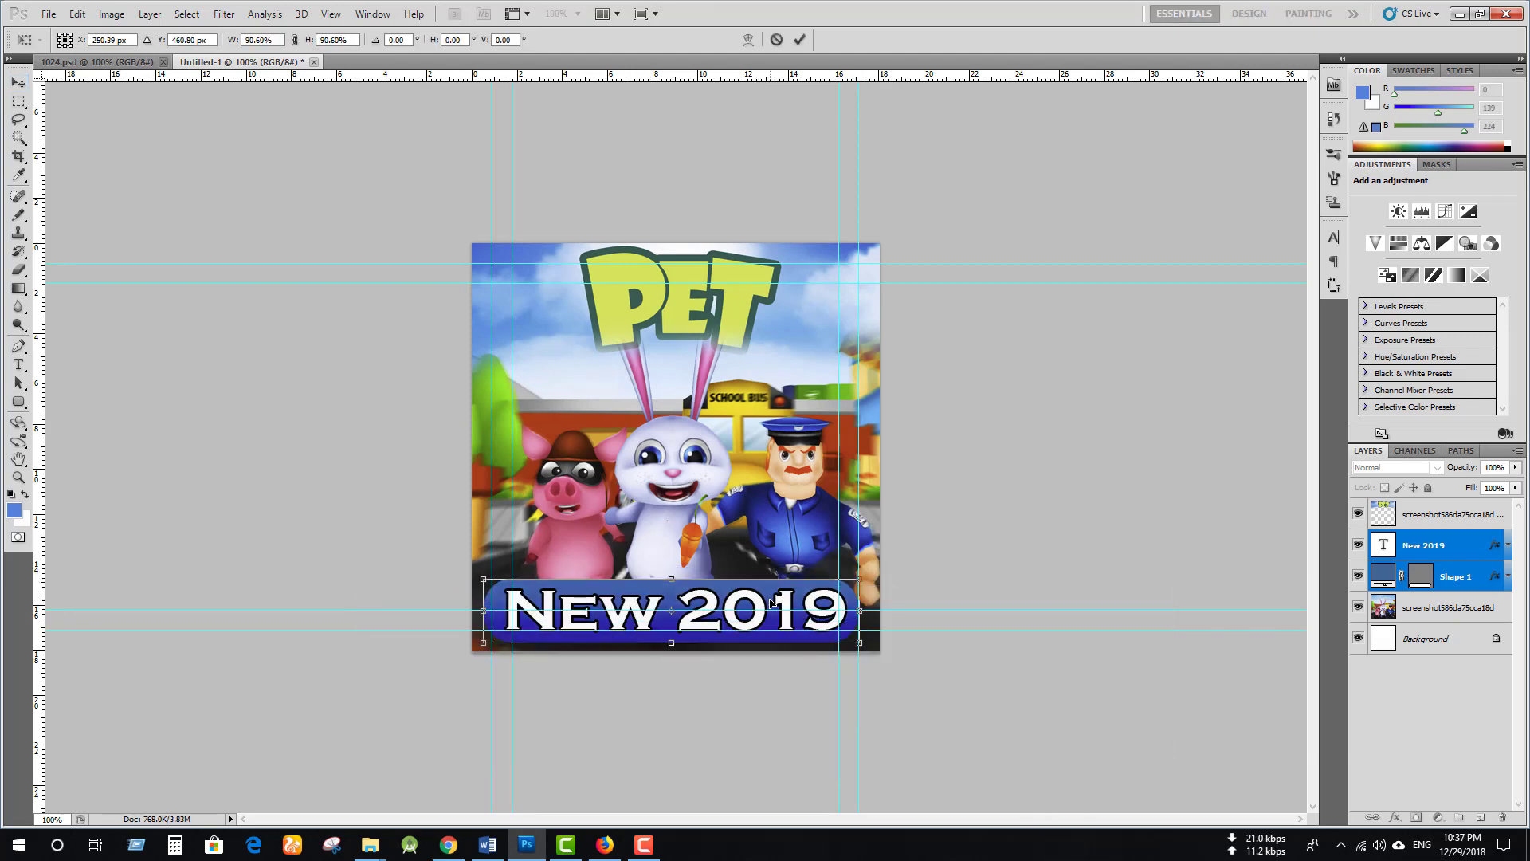
{"action": "key", "text": "Return"}
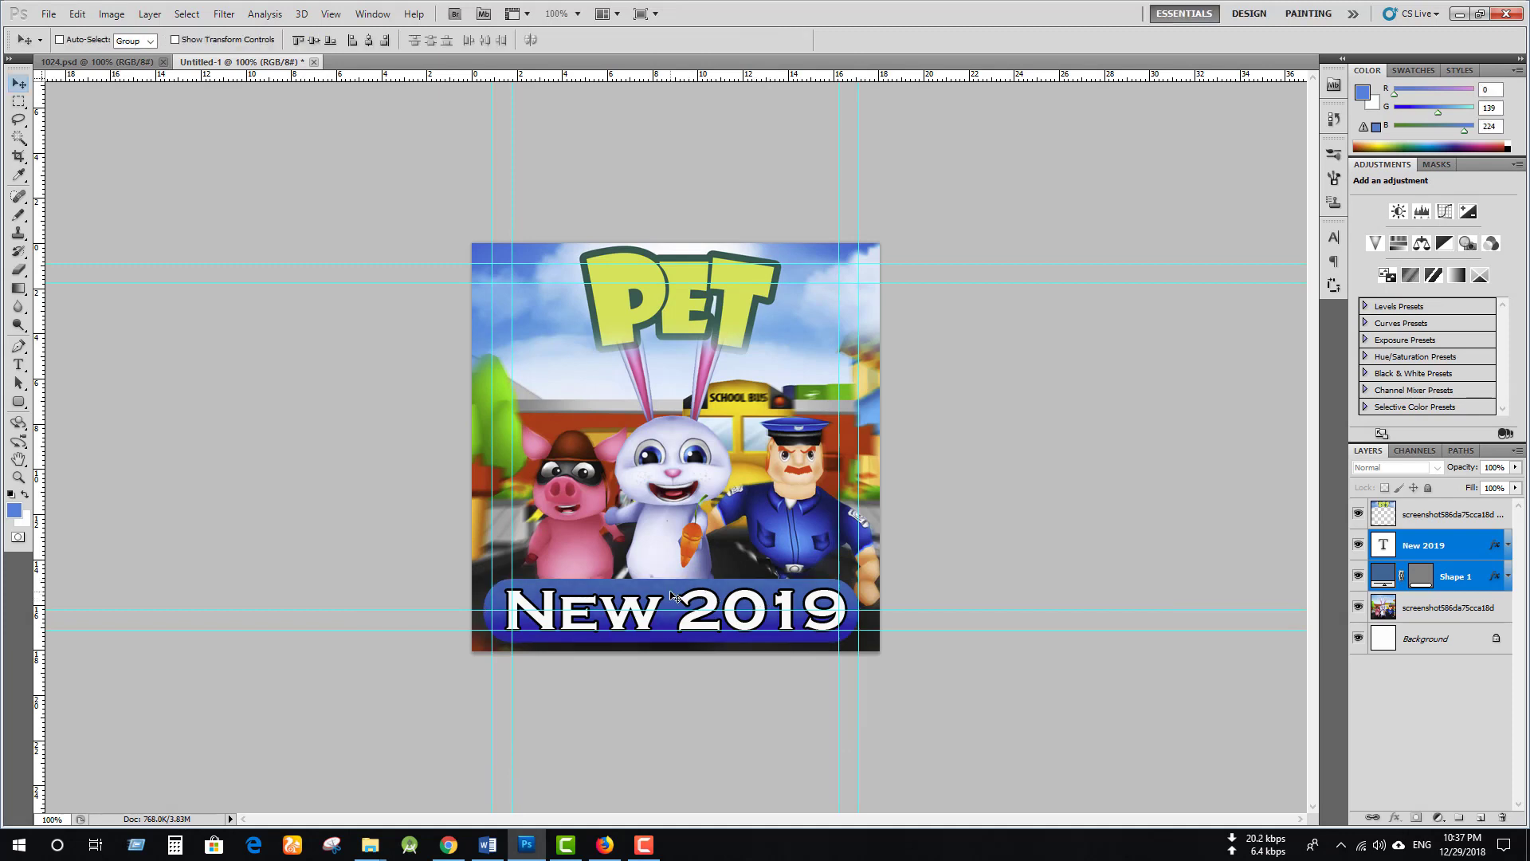
Nudge the New 2019 text and its blue shape right to center them horizontally on the canvas
{"action": "key", "text": "Right"}
{"action": "key", "text": "Right"}
{"action": "key", "text": "Right"}
{"action": "key", "text": "Right"}
{"action": "key", "text": "Right"}
{"action": "key", "text": "Right"}
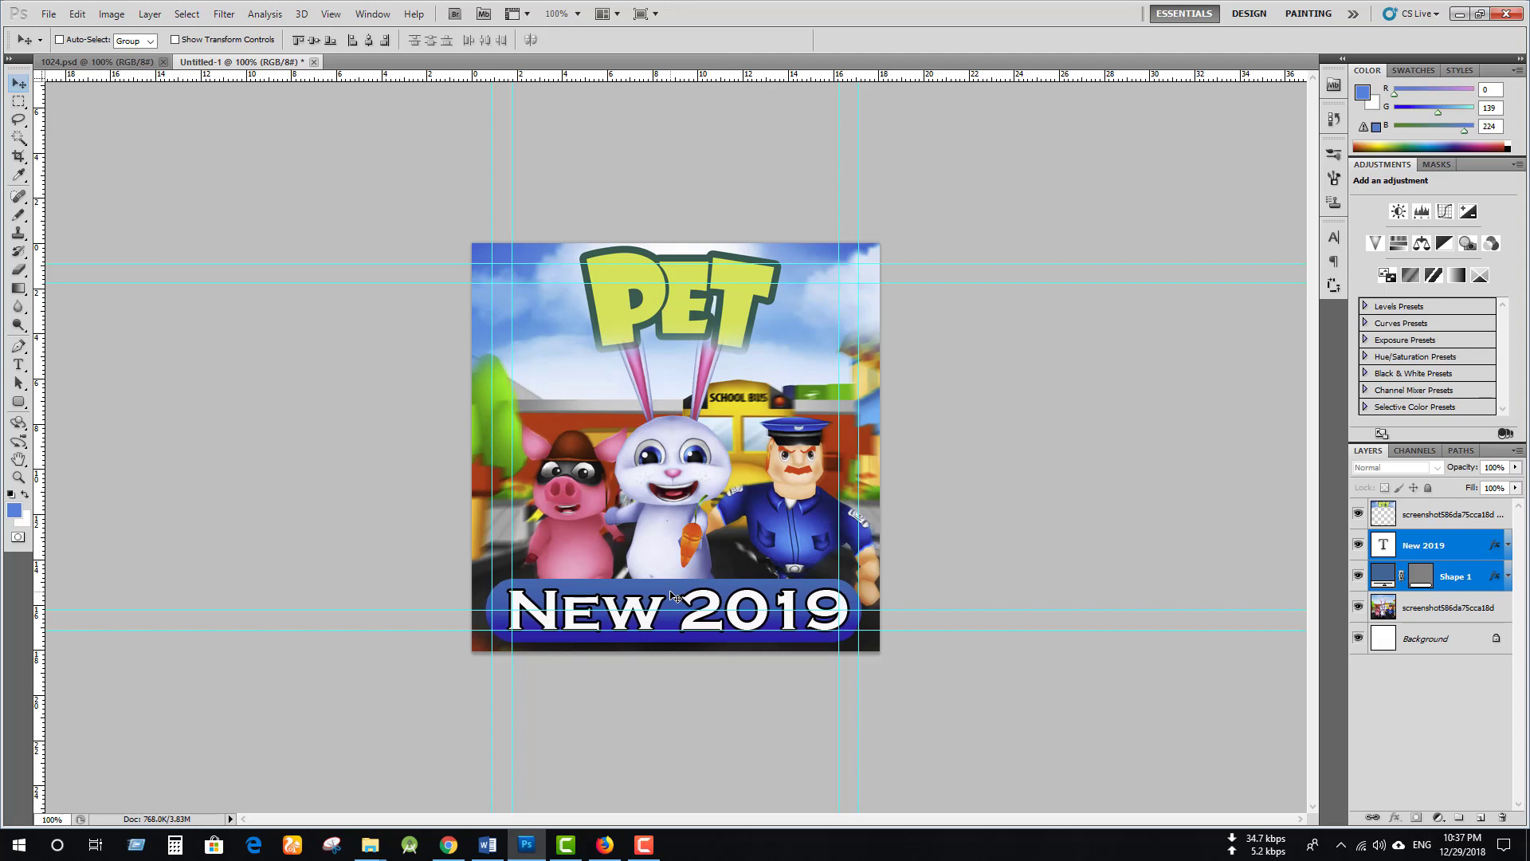
{"action": "key", "text": "Right"}
{"action": "key", "text": "Right"}
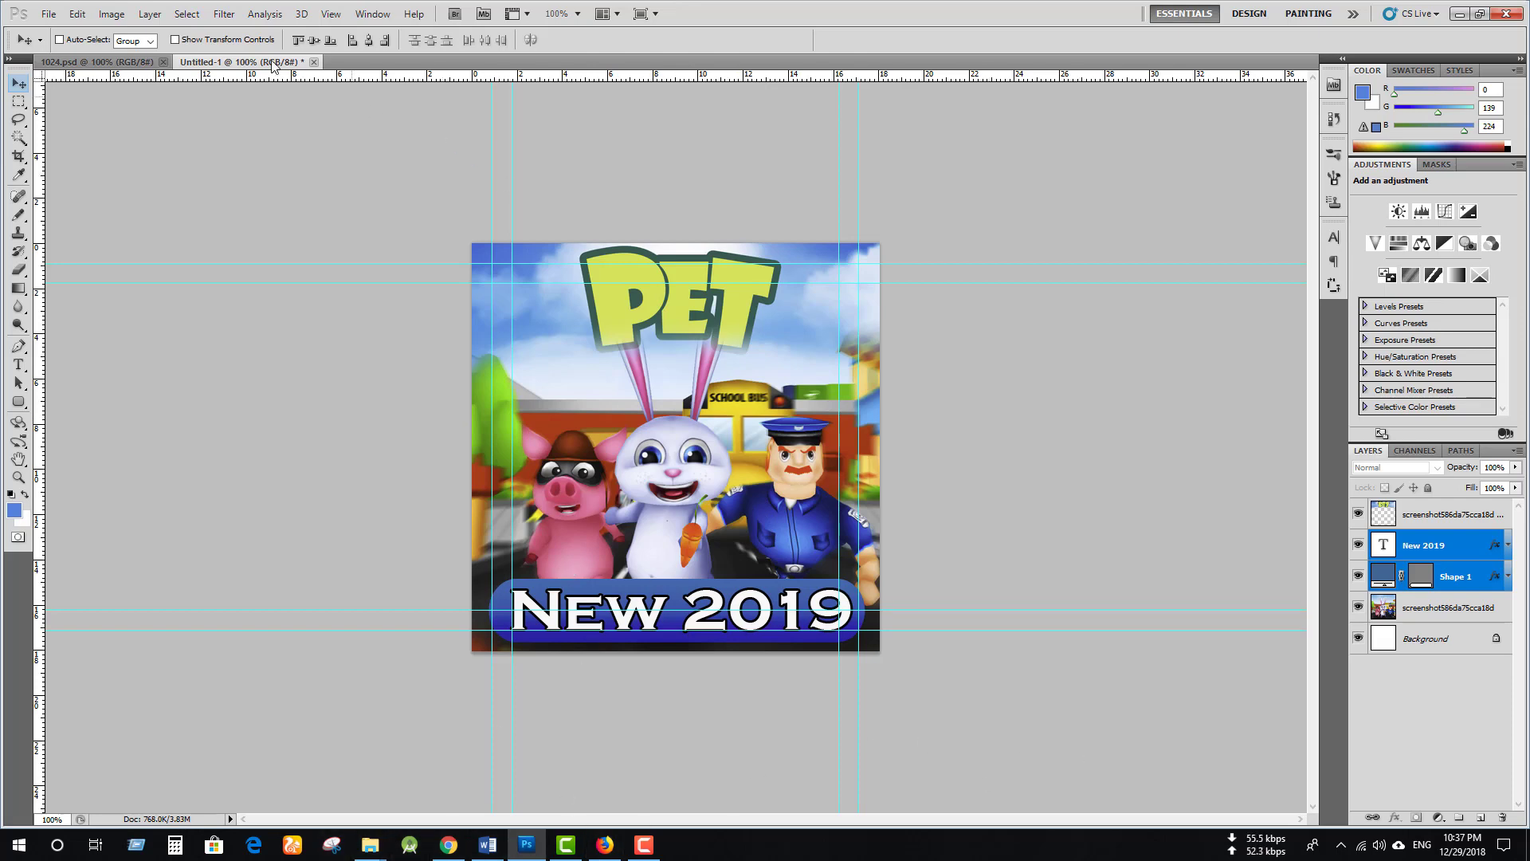
Copy the Subway Surf Run text layer from 1024.psd into Untitled-1 and place it just below the PET title
{"action": "left_click", "coordinate": [116, 62]}
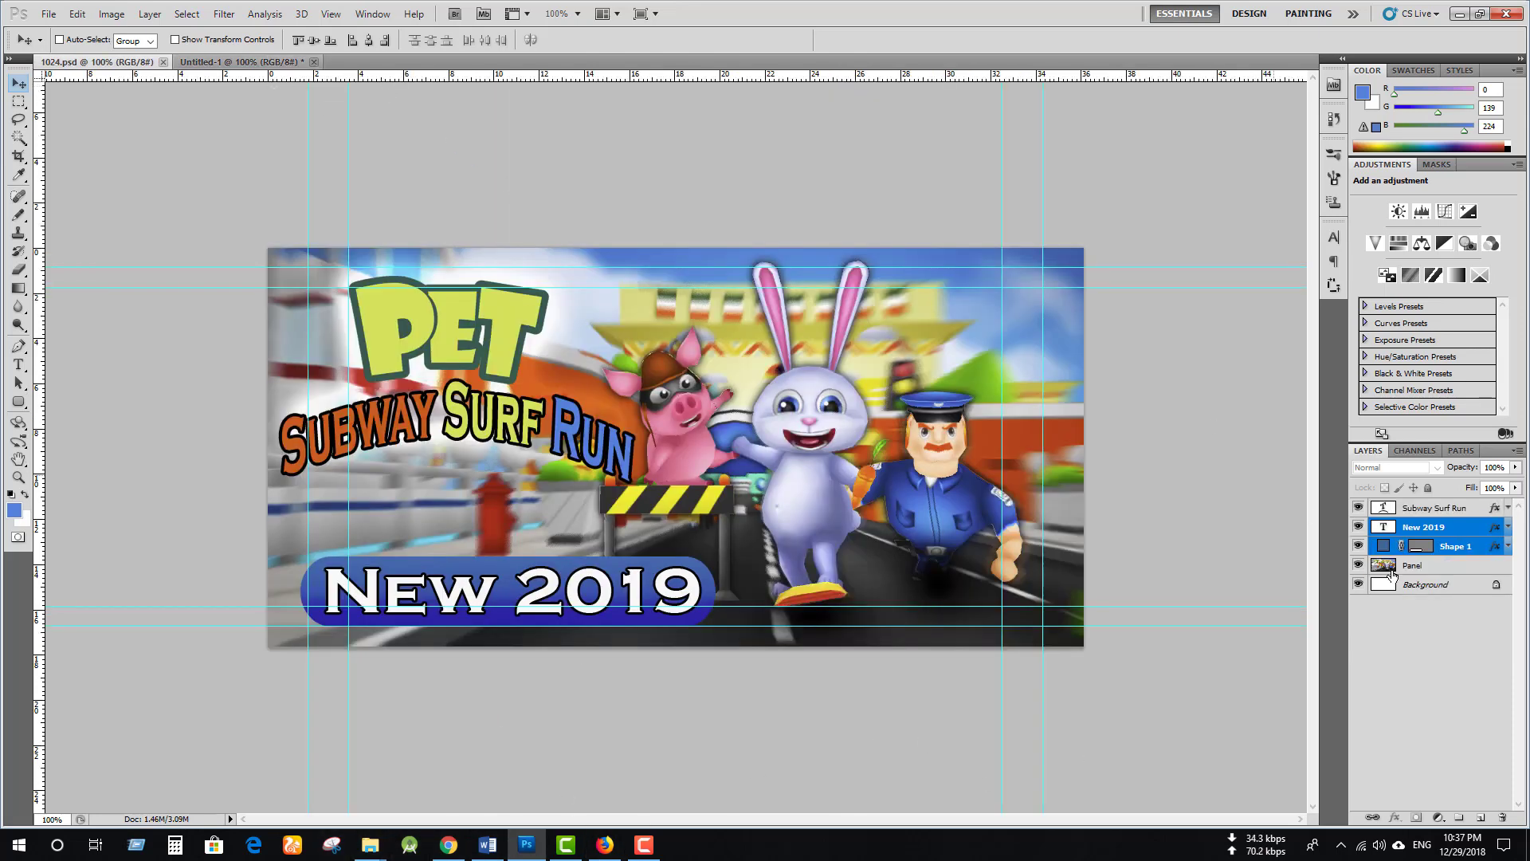
{"action": "left_click", "coordinate": [494, 375], "text": "ctrl"}
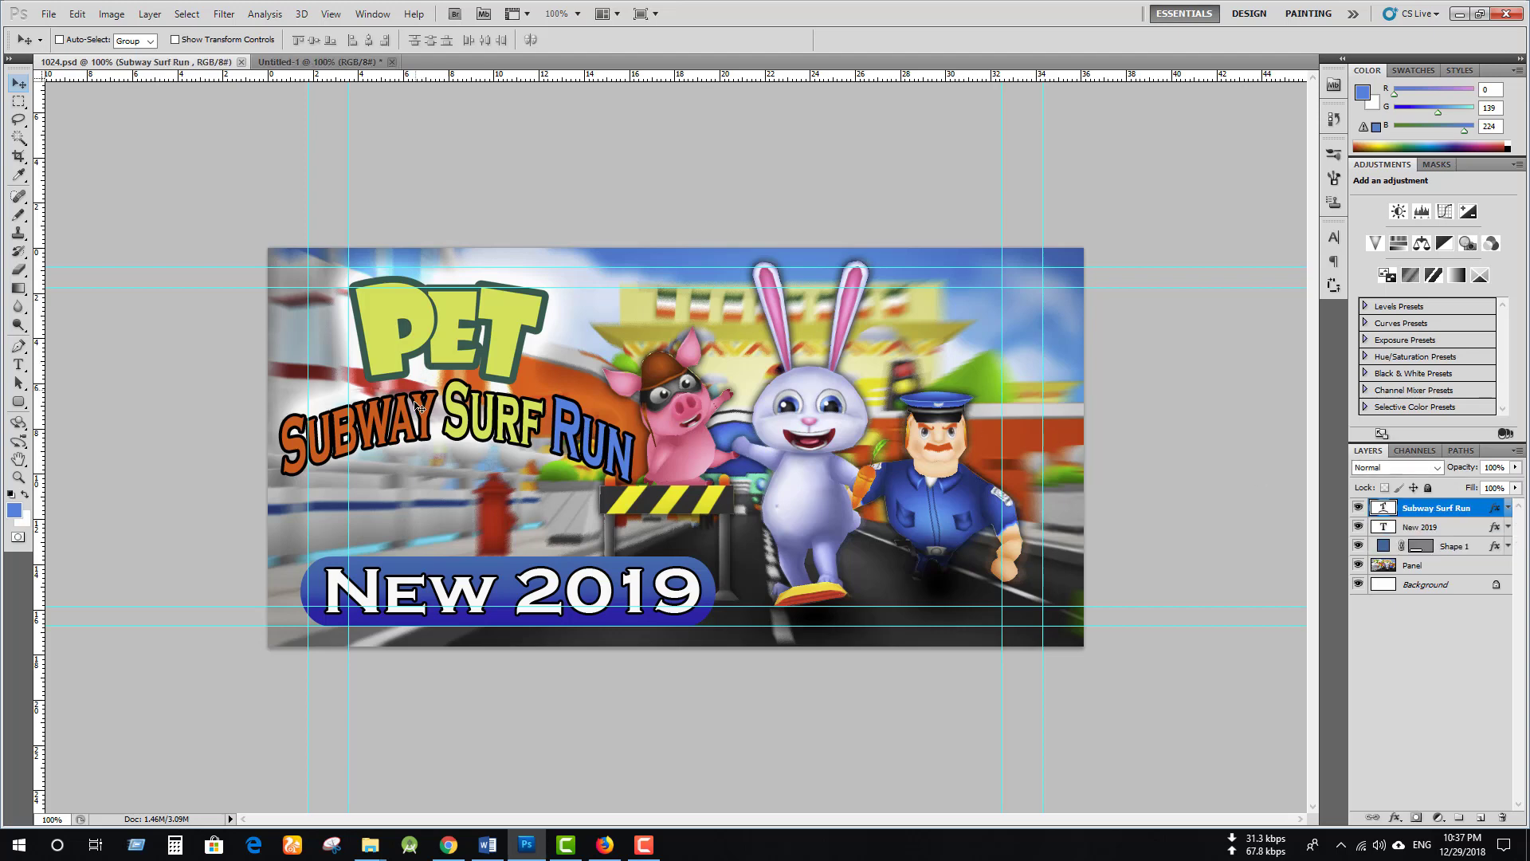
{"action": "left_click_drag", "start_coordinate": [466, 420], "coordinate": [342, 144]}
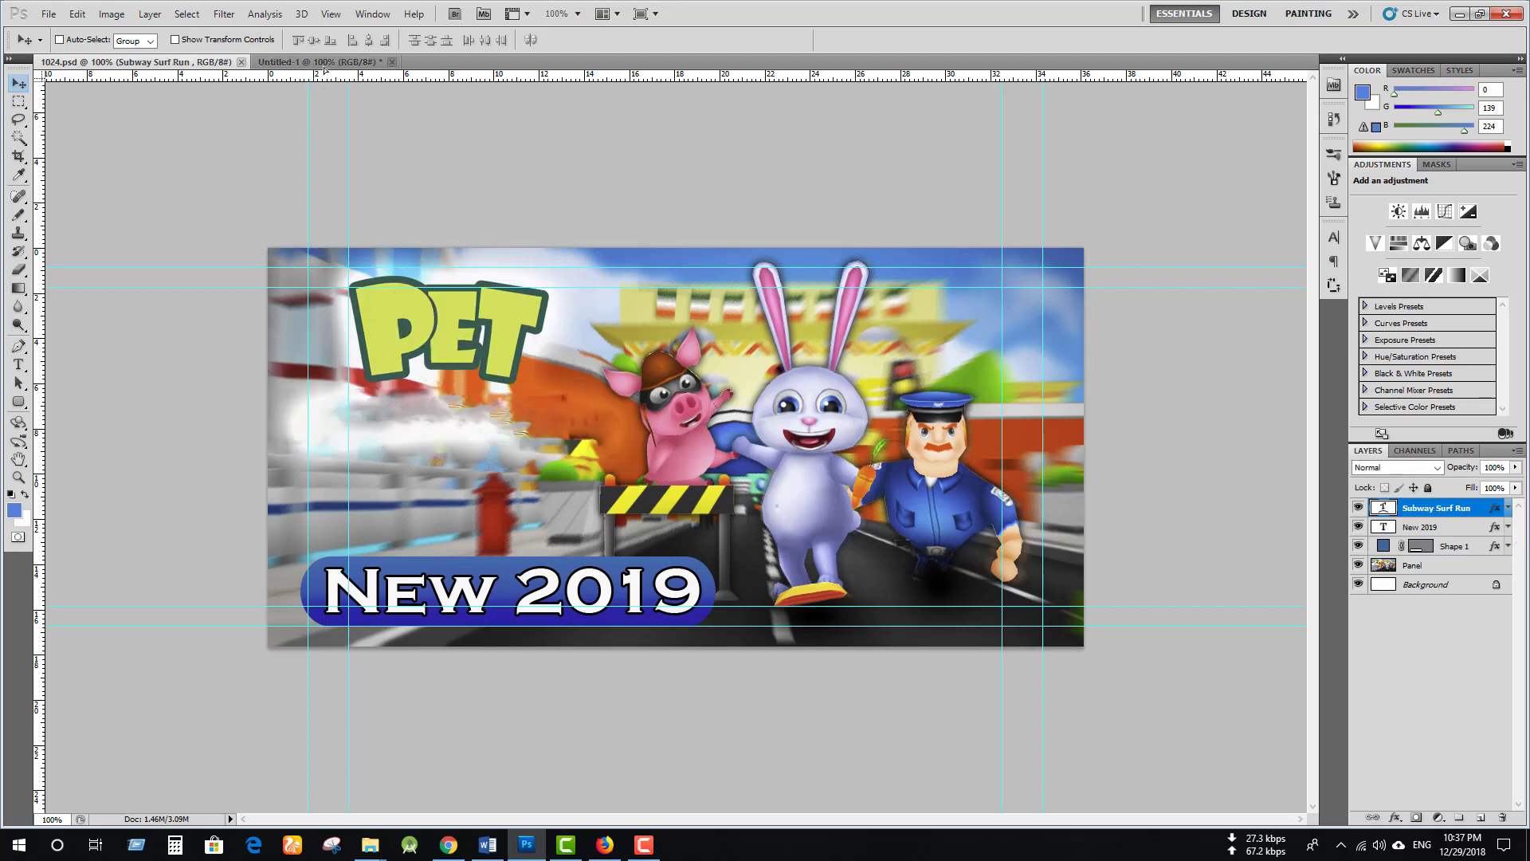
{"action": "left_click_drag", "start_coordinate": [326, 63], "coordinate": [677, 372]}
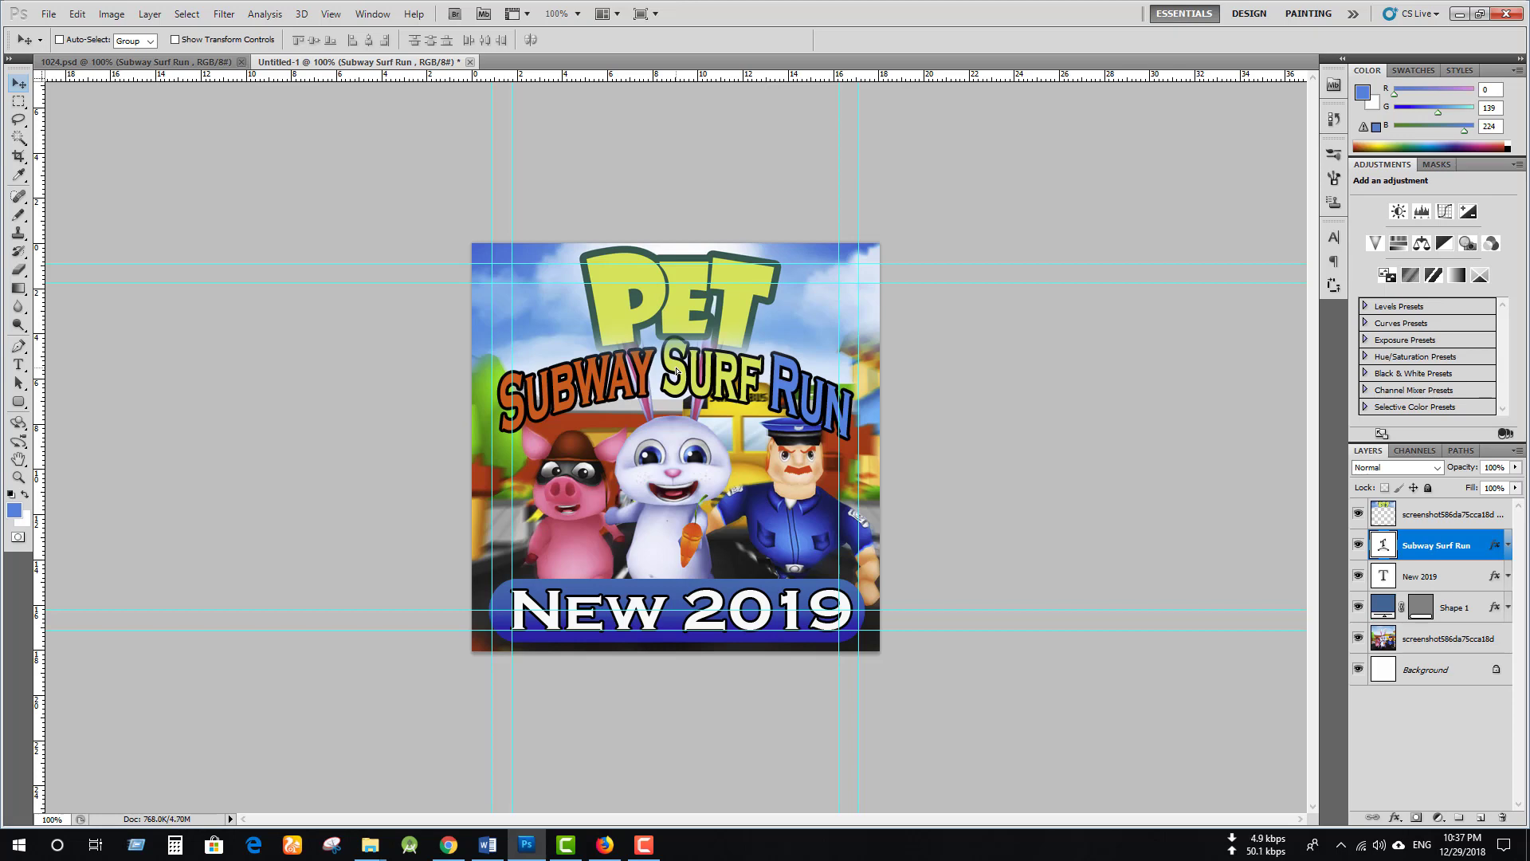
Scale the Subway Surf Run text down proportionally and position it centrally just below the PET title
{"action": "key", "text": "ctrl+t"}
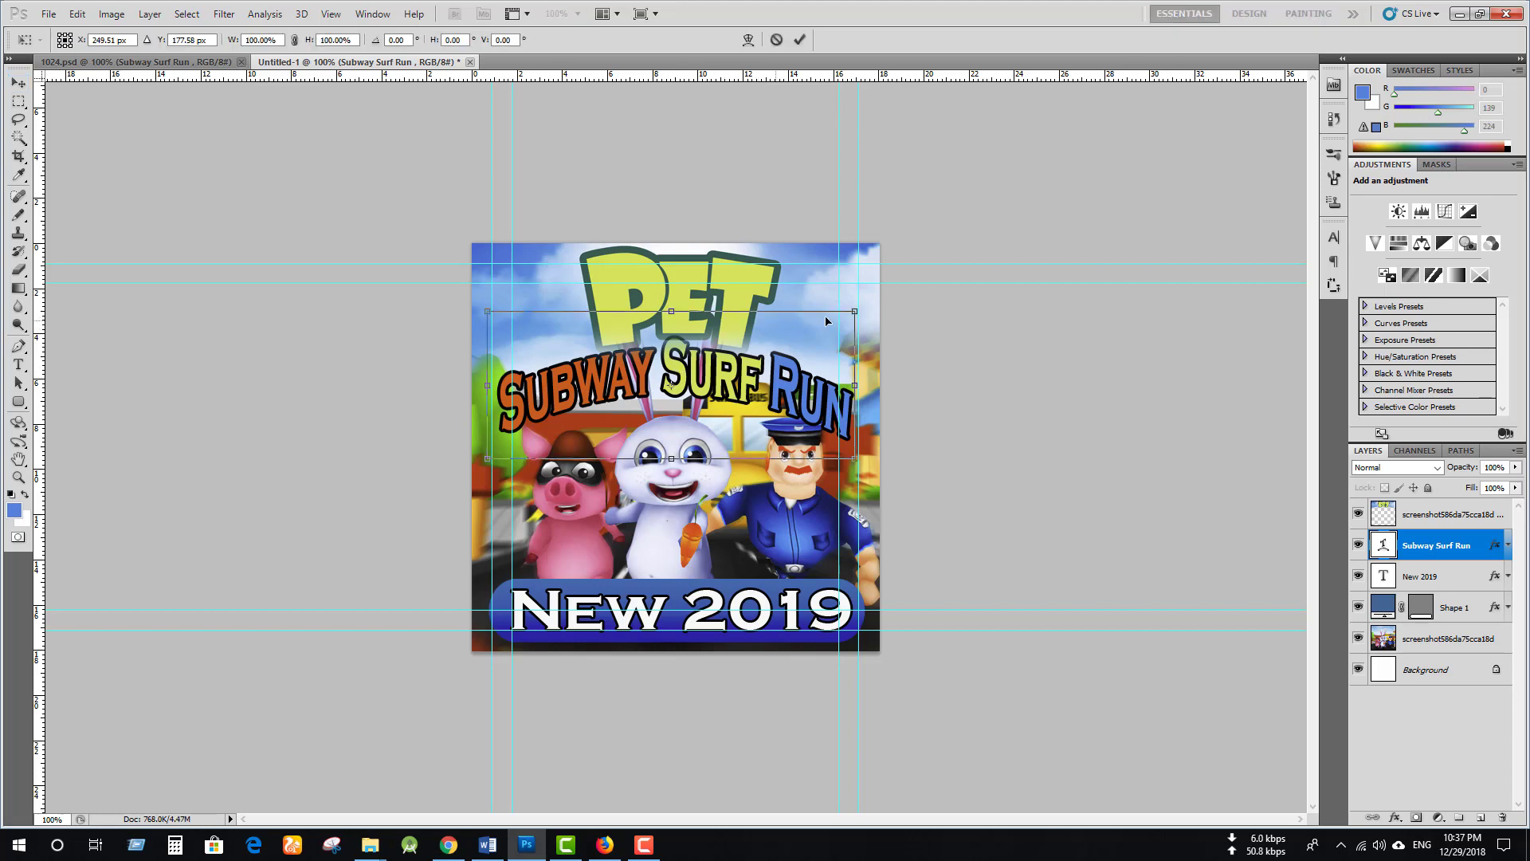
{"action": "left_click_drag", "start_coordinate": [854, 311], "coordinate": [745, 355]}
{"action": "left_click_drag", "start_coordinate": [642, 405], "coordinate": [694, 375]}
{"action": "key", "text": "Return"}
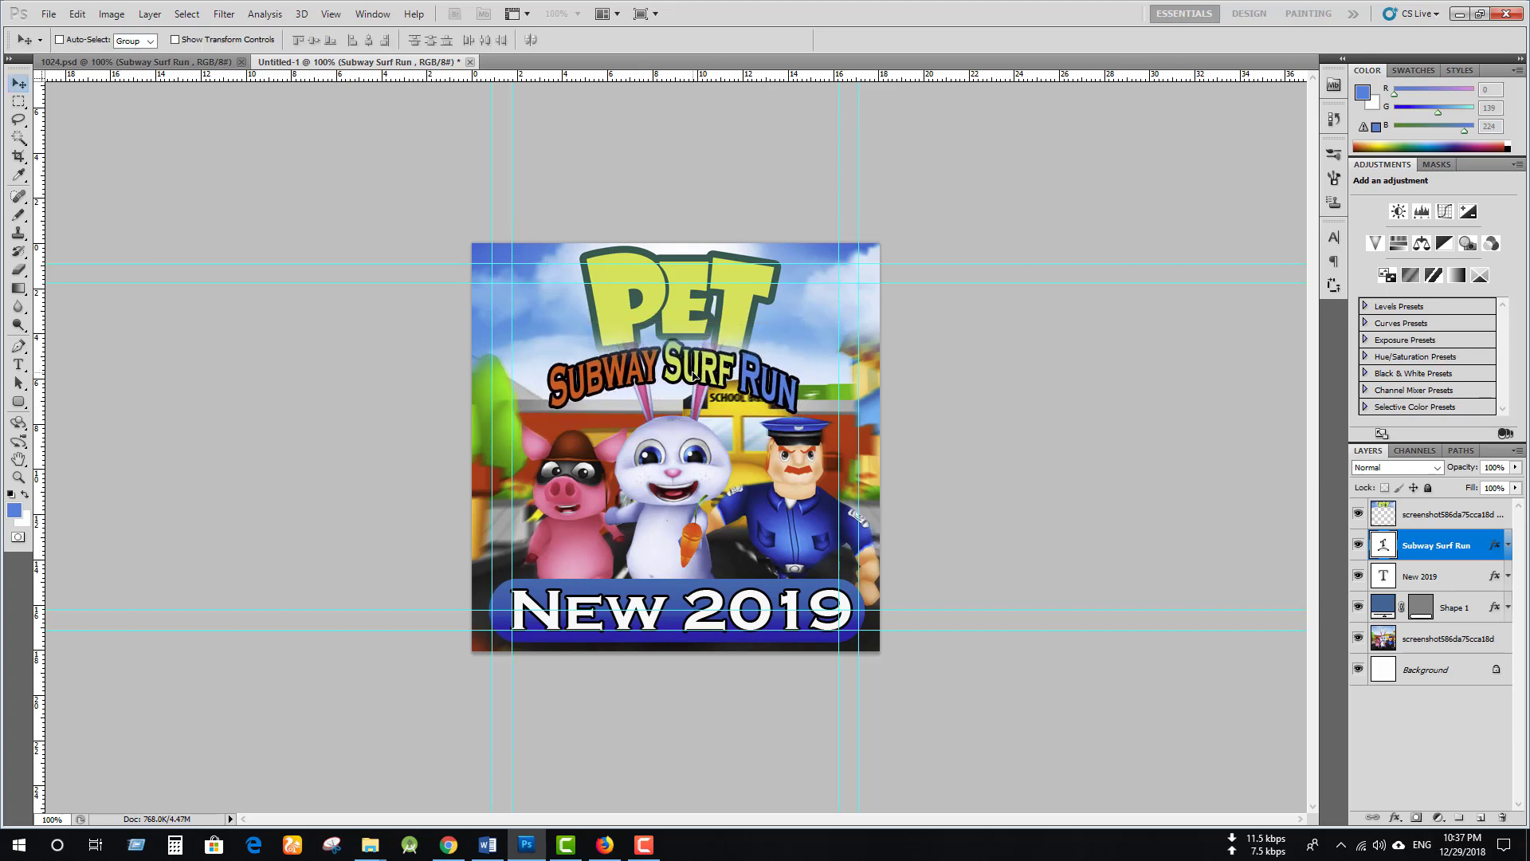
{"action": "key", "text": "Down"}
{"action": "key", "text": "Down"}
{"action": "key", "text": "Down"}
{"action": "key", "text": "Down"}
{"action": "key", "text": "Down"}
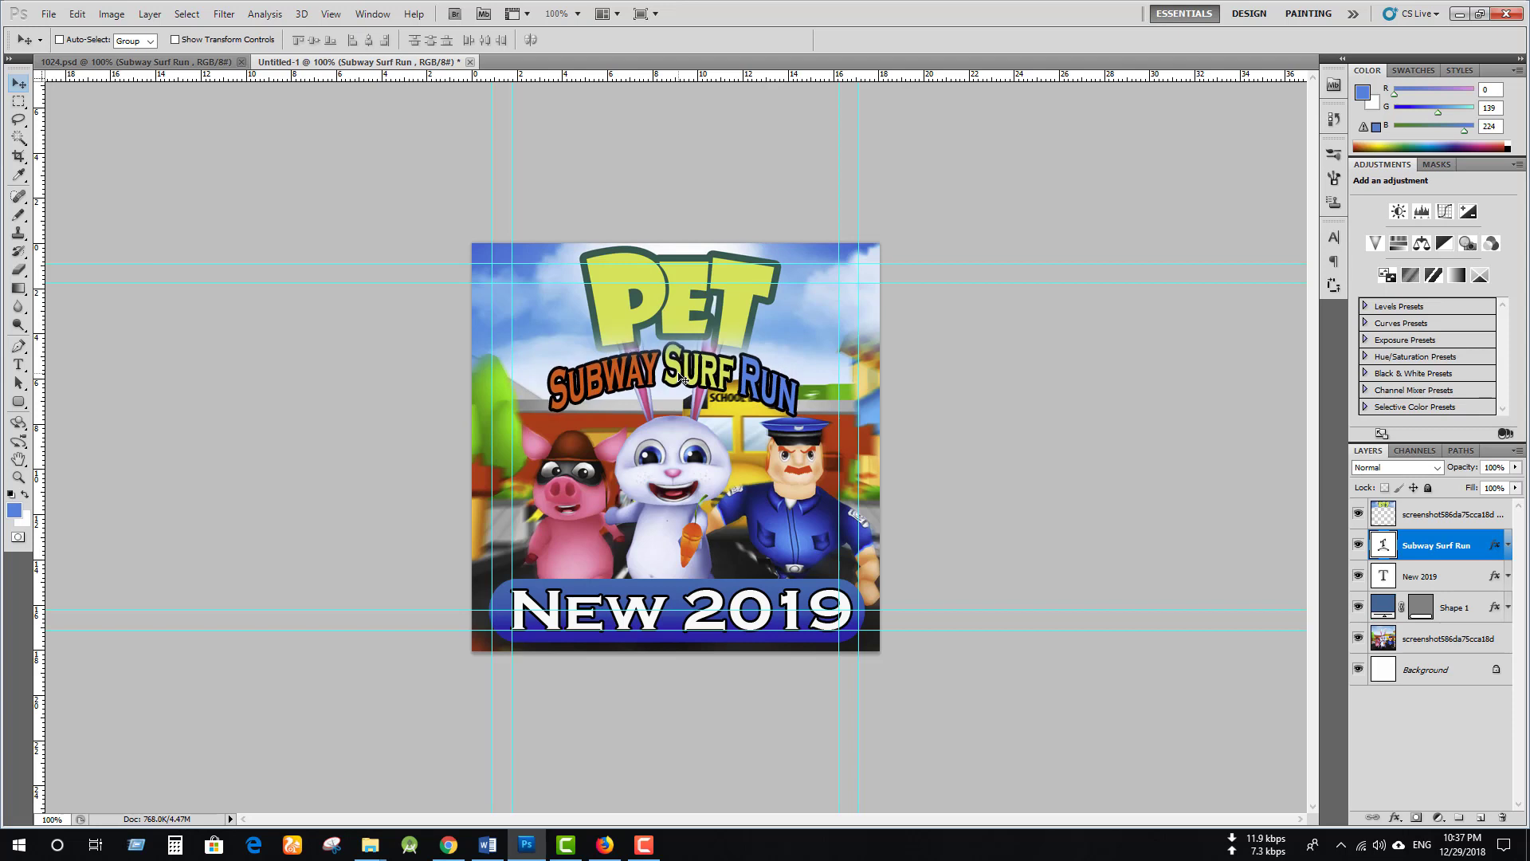
Widen the Subway Surf Run text to 123.58% and shift it left and slightly up, centering it beneath the PET title
{"action": "key", "text": "ctrl+t"}
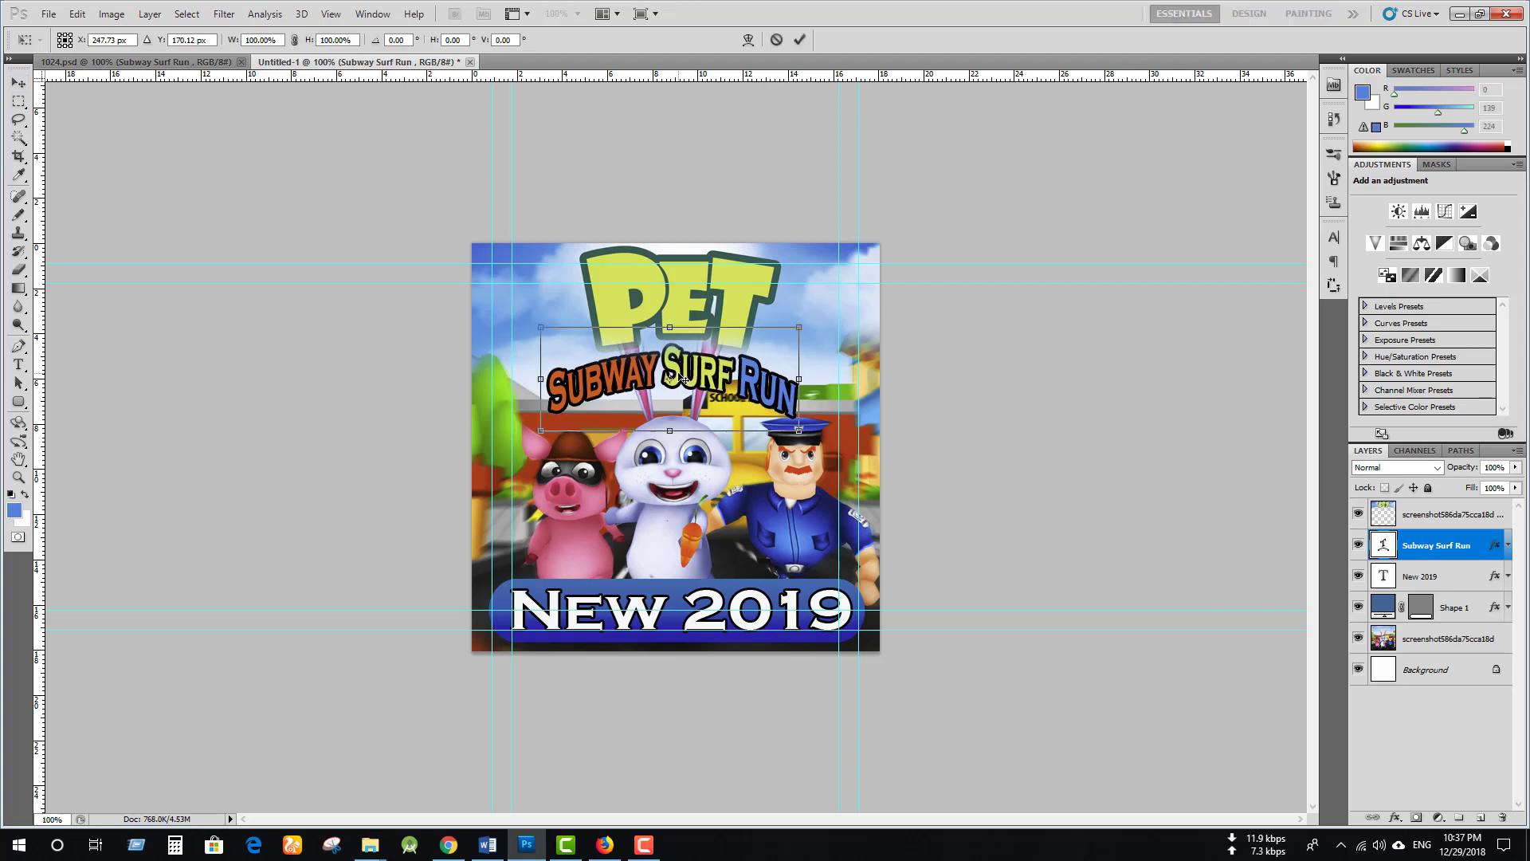
{"action": "left_click_drag", "start_coordinate": [798, 381], "coordinate": [859, 381]}
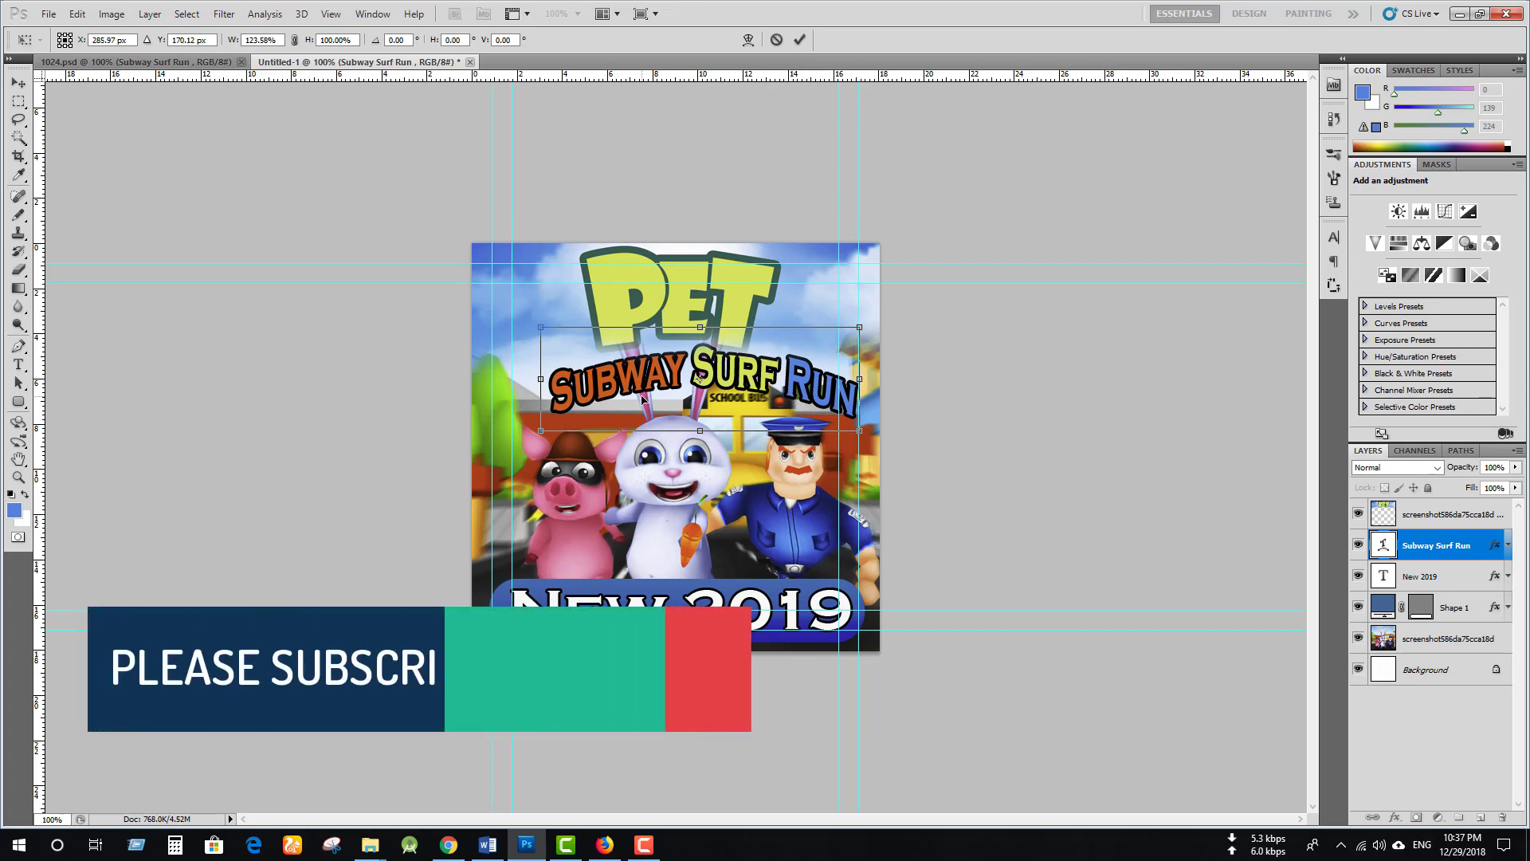
{"action": "key", "text": "Left"}
{"action": "key", "text": "Left"}
{"action": "key", "text": "Left"}
{"action": "key", "text": "Left"}
{"action": "key", "text": "Left"}
{"action": "key", "text": "Left"}
{"action": "key", "text": "Left"}
{"action": "key", "text": "Left"}
{"action": "key", "text": "Left"}
{"action": "key", "text": "Left"}
{"action": "key", "text": "Left"}
{"action": "key", "text": "Left"}
{"action": "key", "text": "Left"}
{"action": "key", "text": "Left"}
{"action": "key", "text": "Left"}
{"action": "key", "text": "Left"}
{"action": "key", "text": "Left"}
{"action": "key", "text": "Left"}
{"action": "key", "text": "Left"}
{"action": "key", "text": "Left"}
{"action": "key", "text": "Left"}
{"action": "key", "text": "Left"}
{"action": "key", "text": "Left"}
{"action": "key", "text": "Left"}
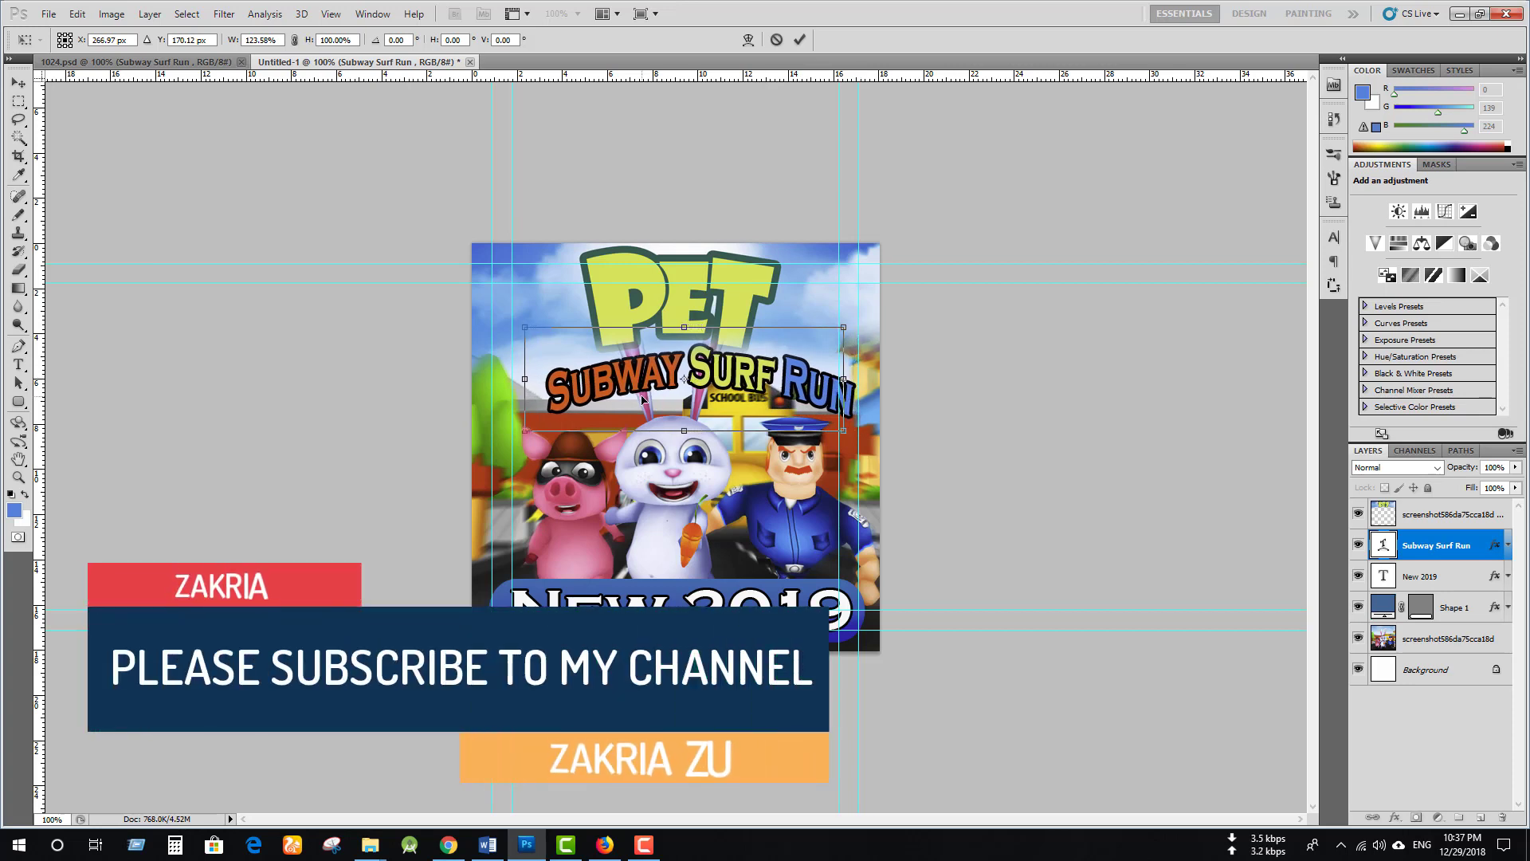
{"action": "key", "text": "Left"}
{"action": "key", "text": "Left"}
{"action": "key", "text": "Left"}
{"action": "key", "text": "Left"}
{"action": "key", "text": "Left"}
{"action": "key", "text": "Left"}
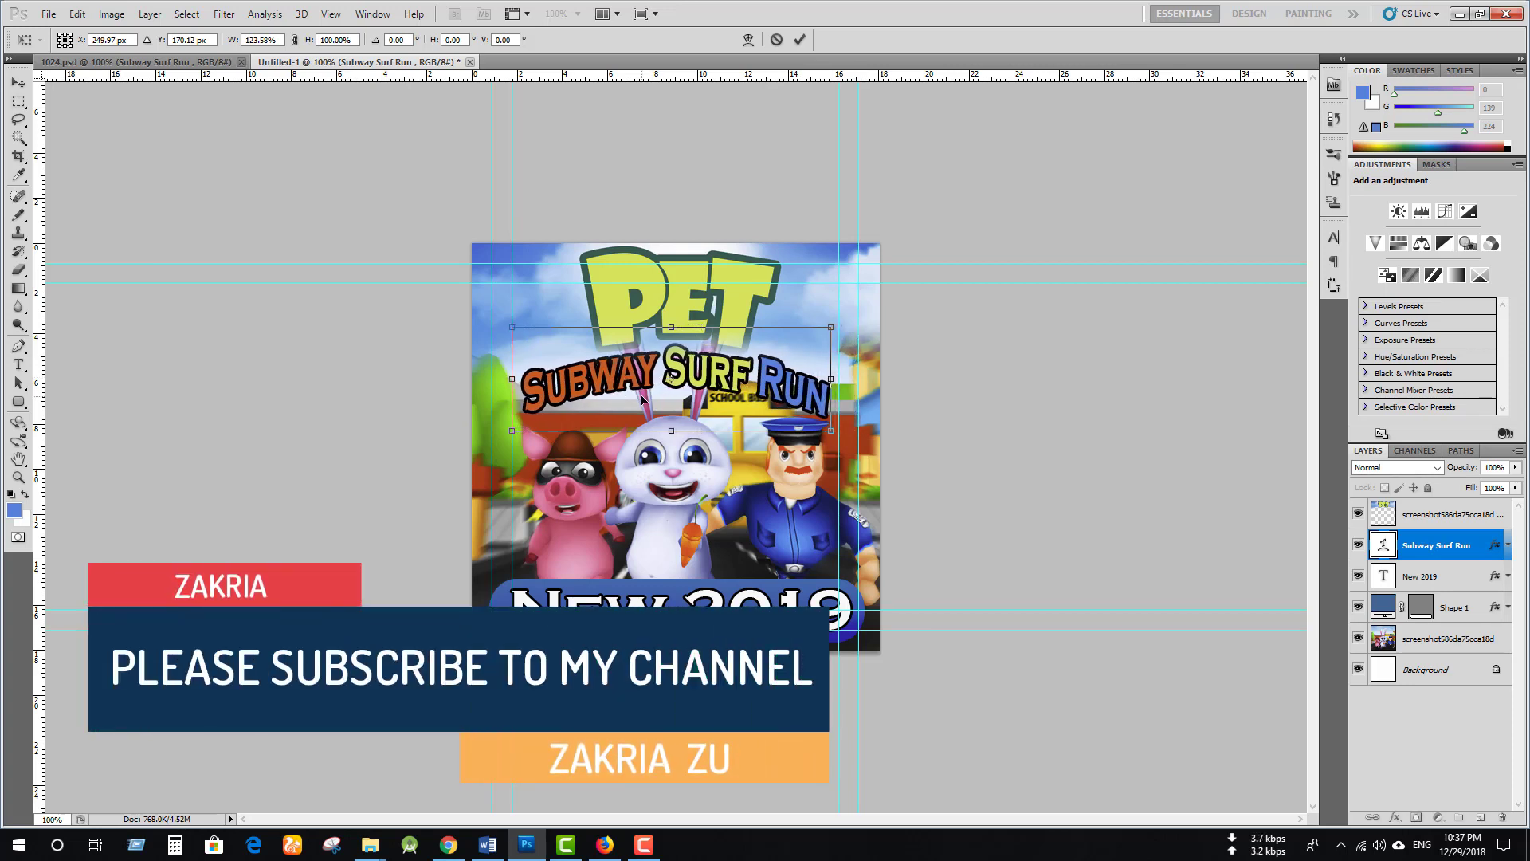
{"action": "key", "text": "Up"}
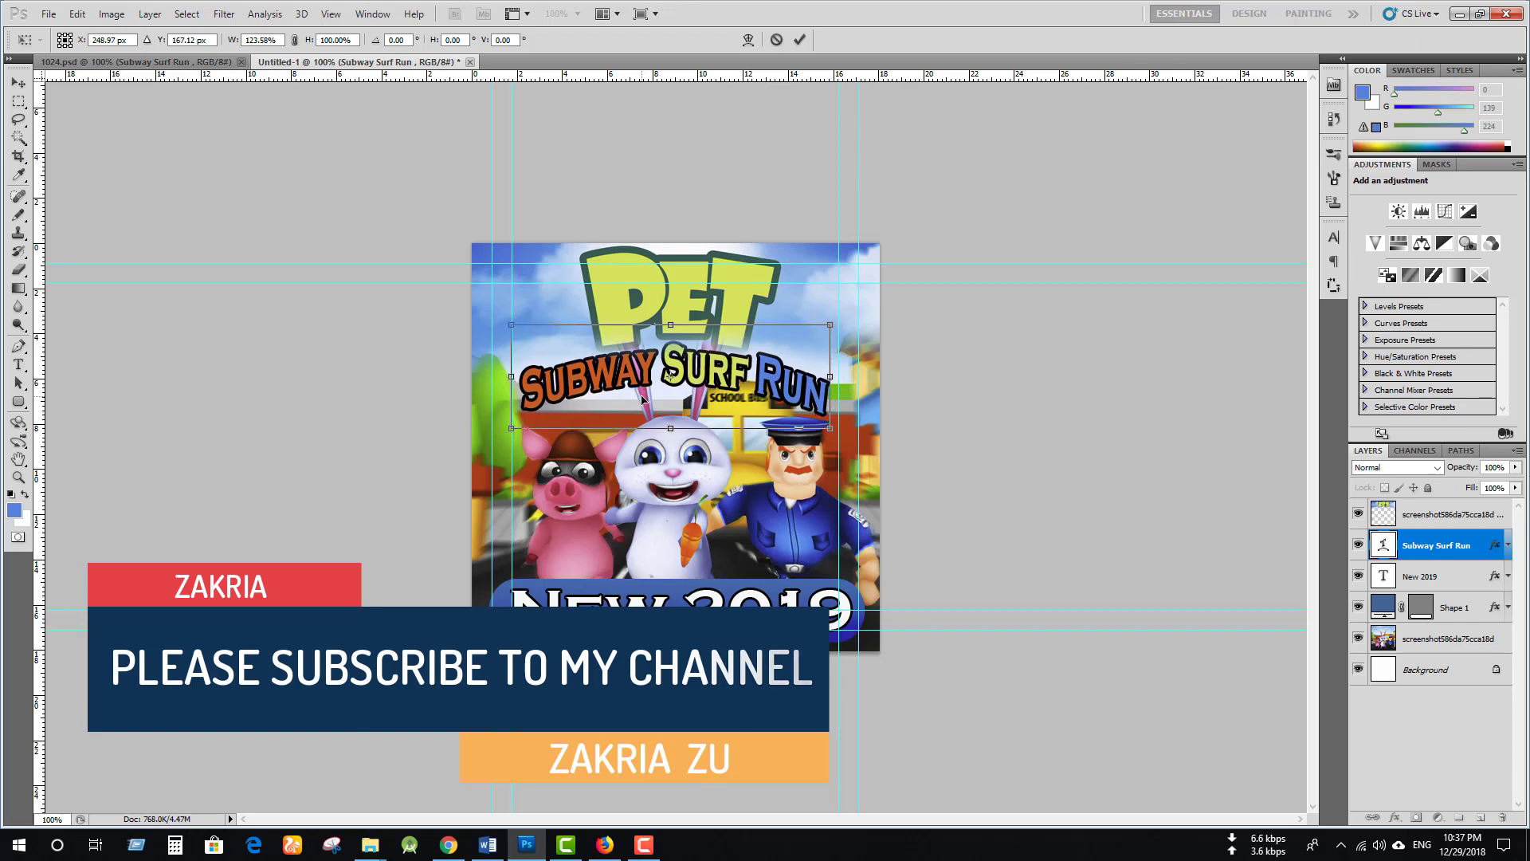
{"action": "key", "text": "Return"}
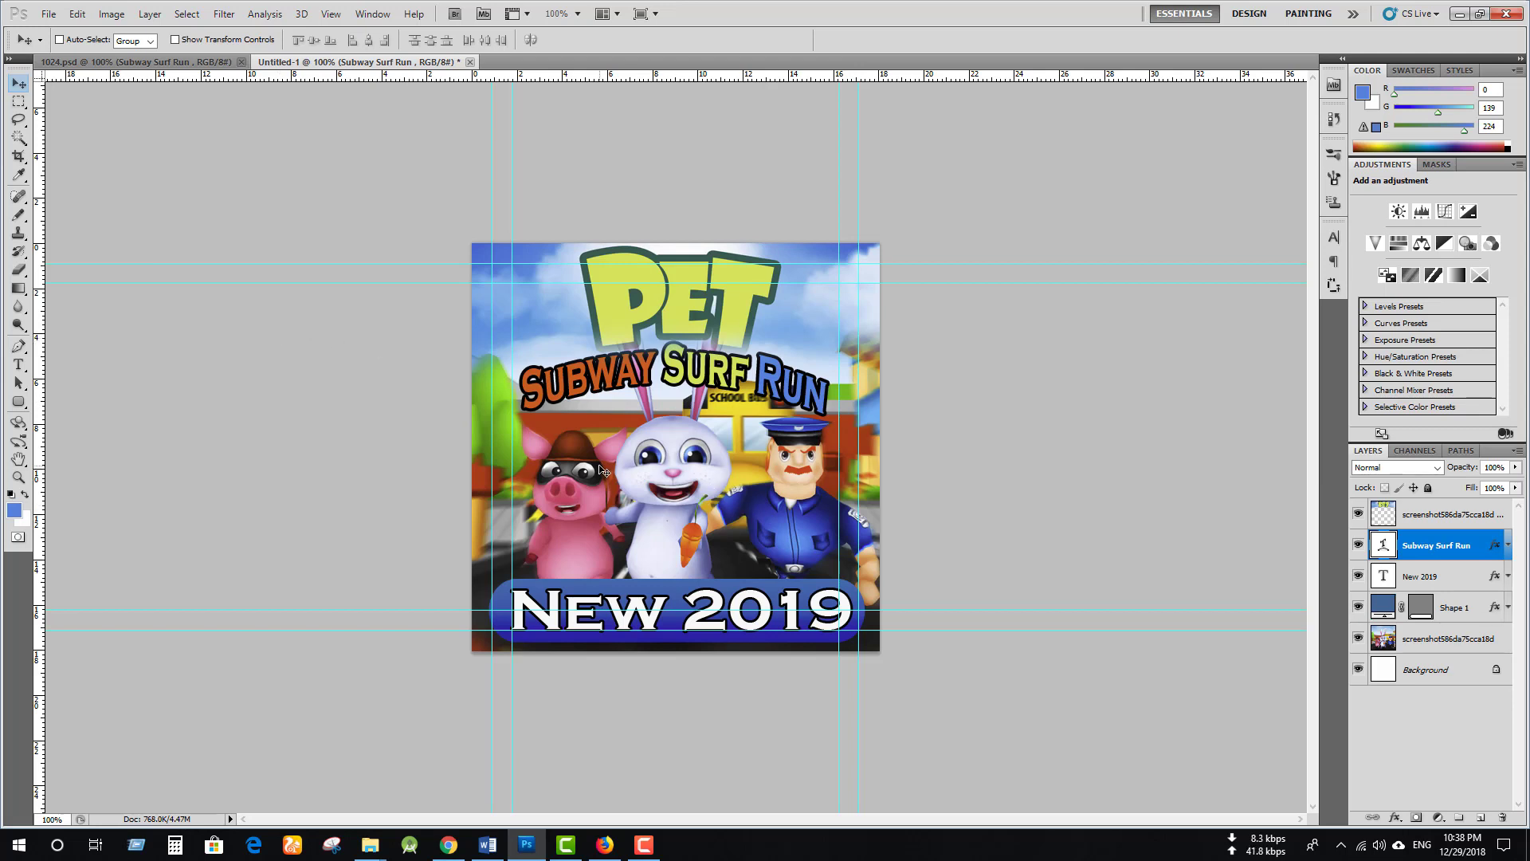
Save the document in the icon folder as a layered Photoshop file named 512
{"action": "key", "text": "ctrl+s"}
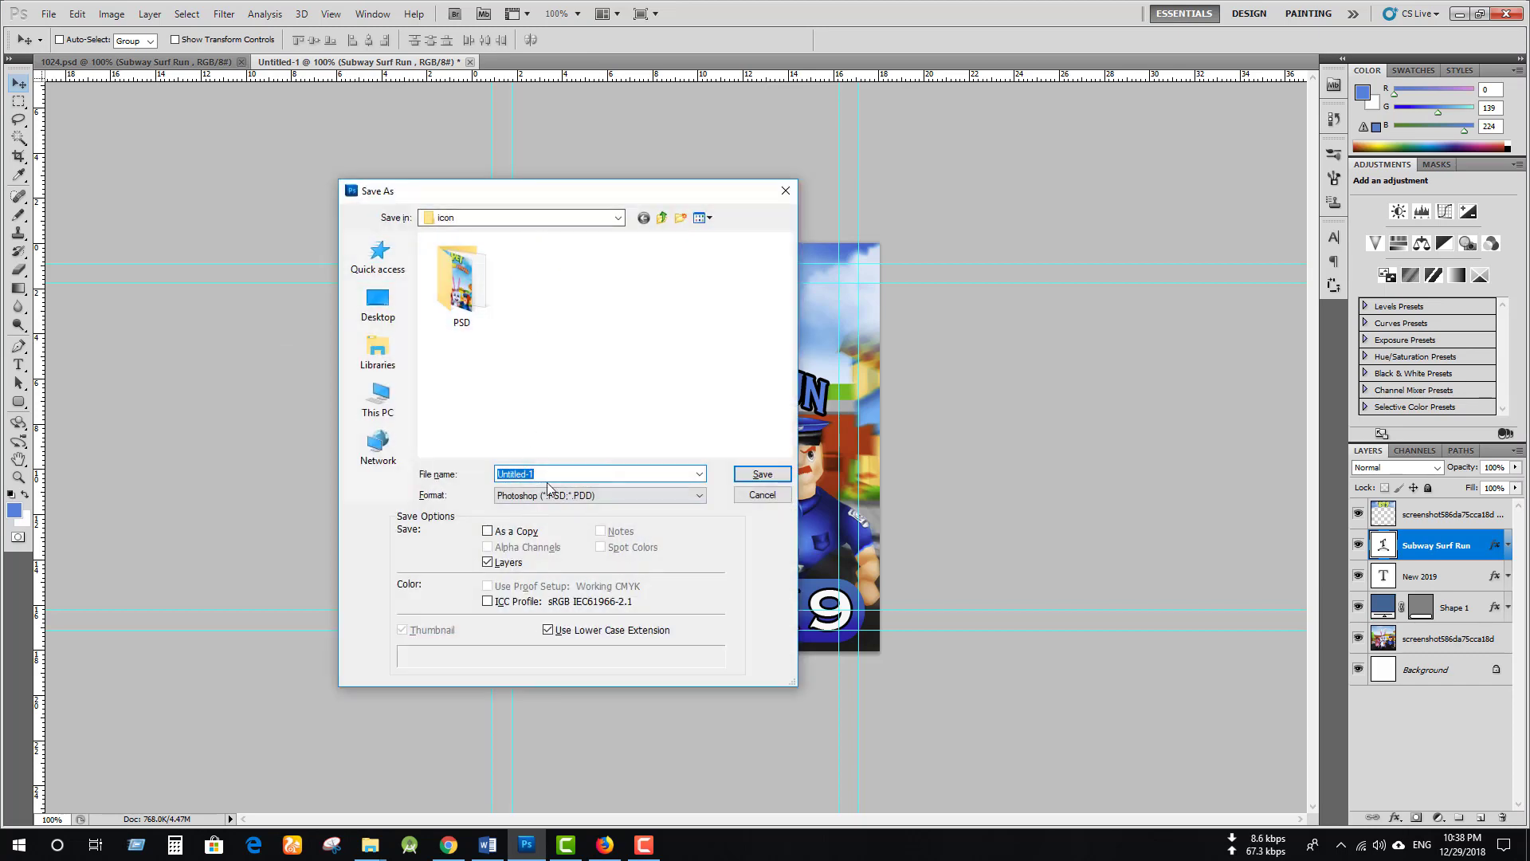
{"action": "type", "text": "1"}
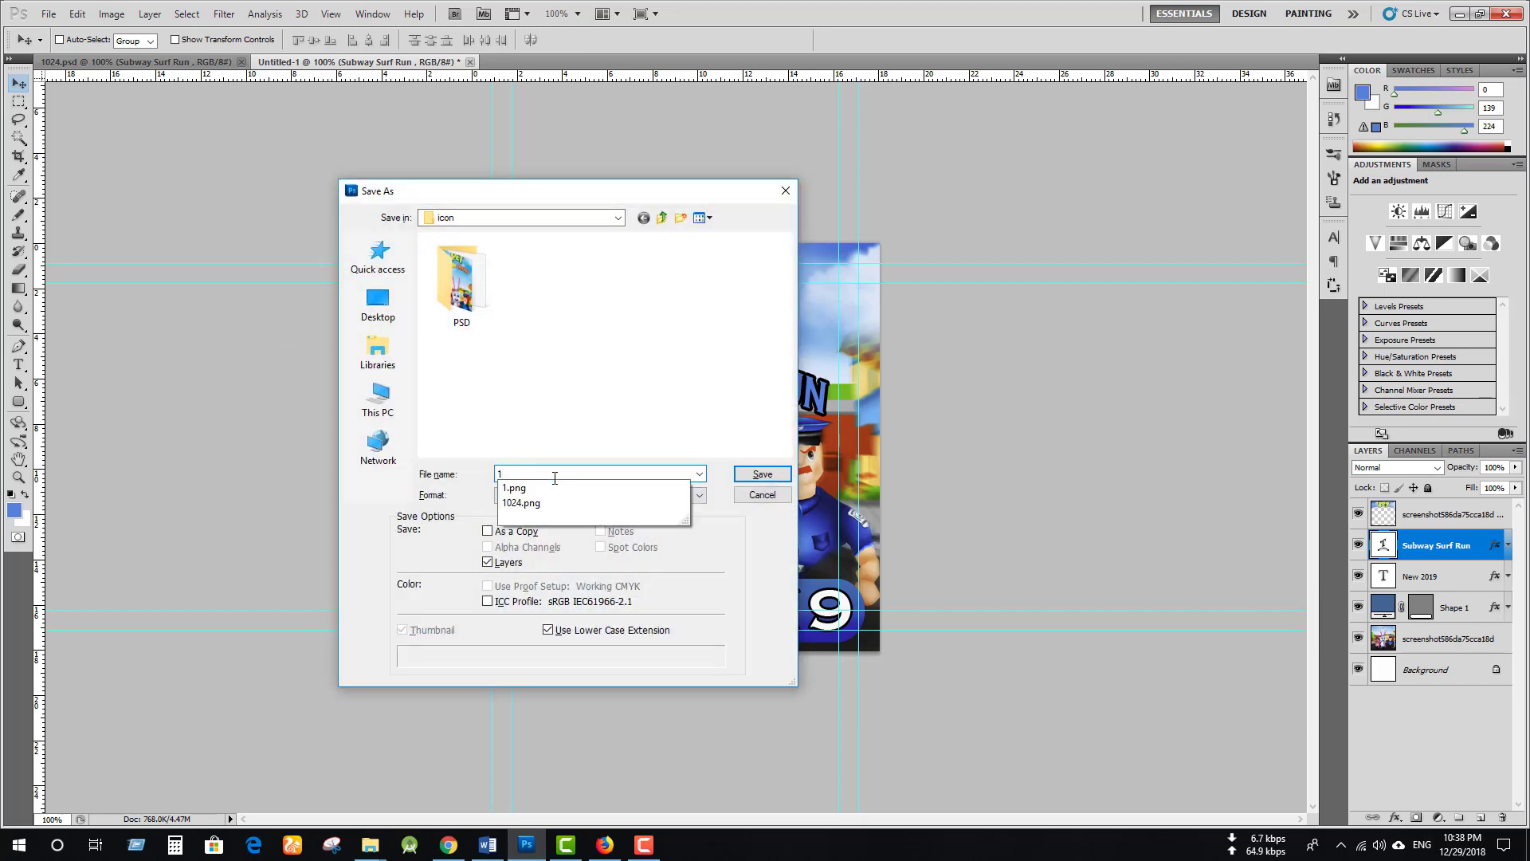
{"action": "key", "text": "BackSpace"}
{"action": "type", "text": "512"}
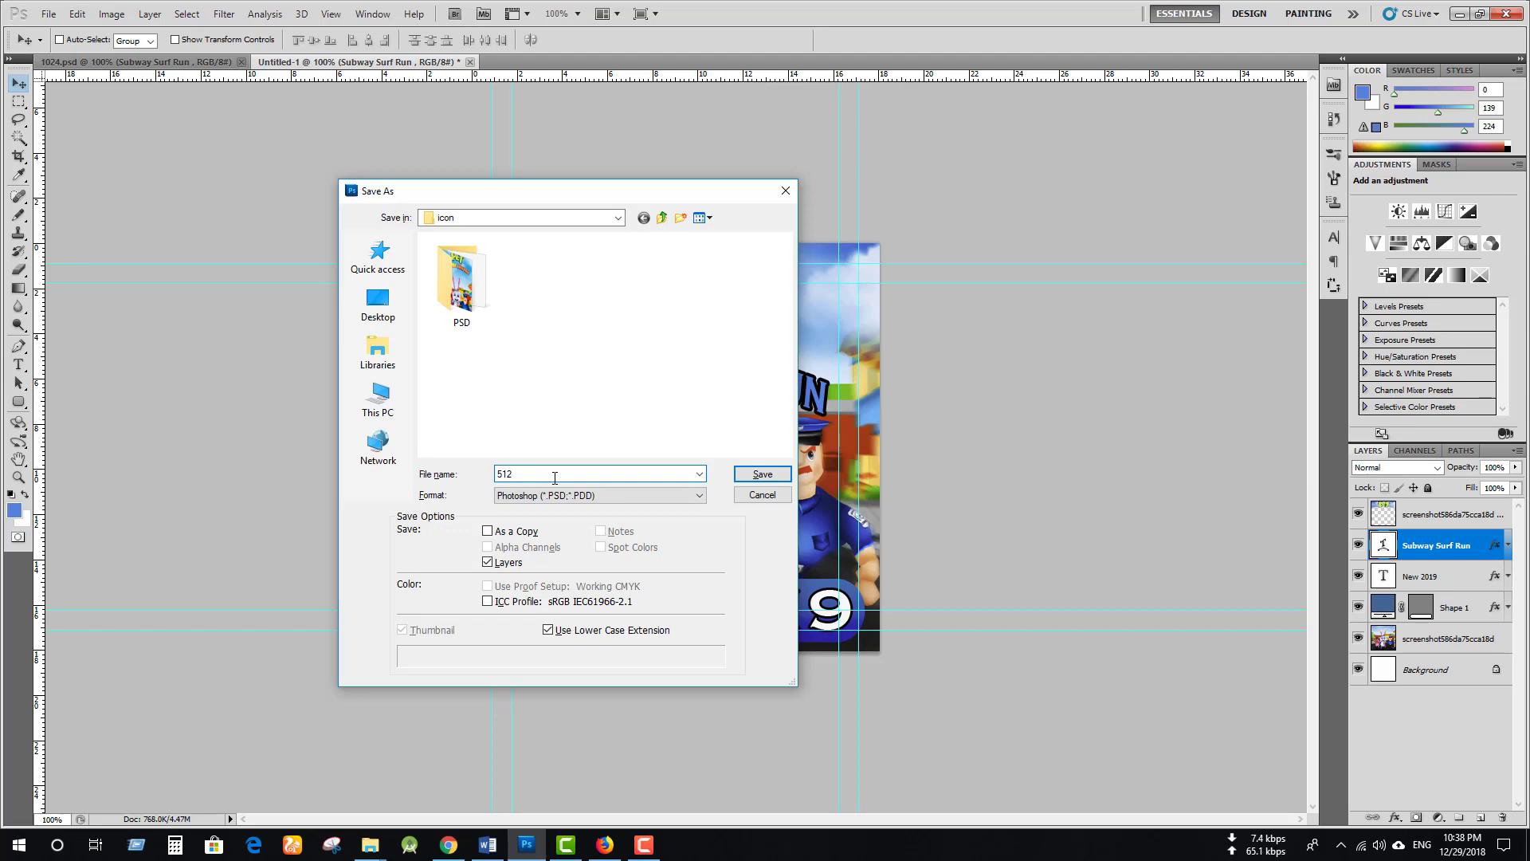
{"action": "left_click", "coordinate": [762, 473]}
{"action": "left_click", "coordinate": [946, 301]}
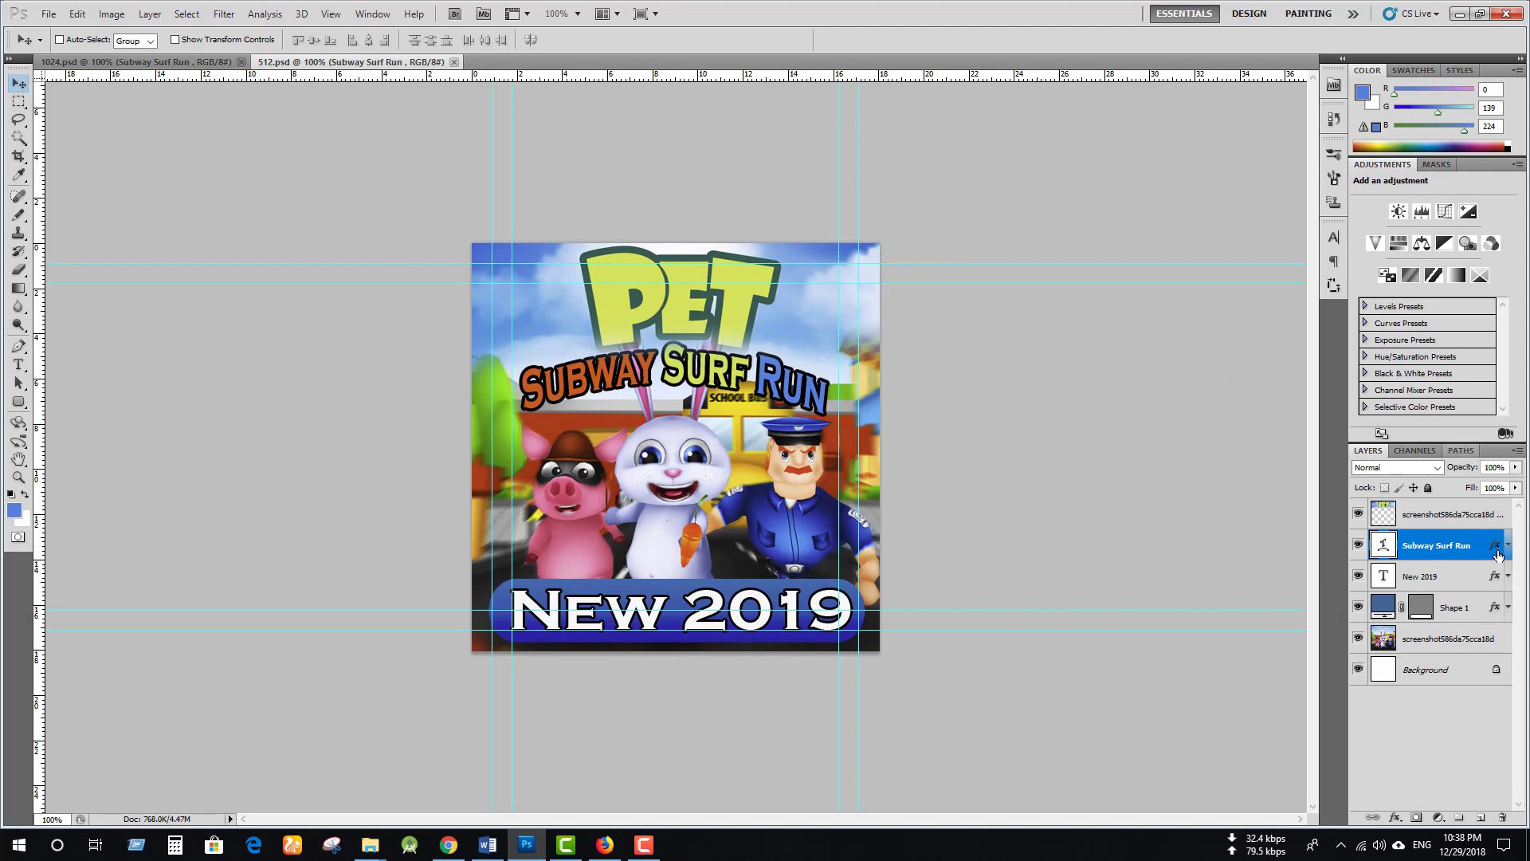
Draw a rounded rectangle shape with a 70 px radius directly above the Background layer, covering the whole canvas
{"action": "left_click", "coordinate": [1459, 671]}
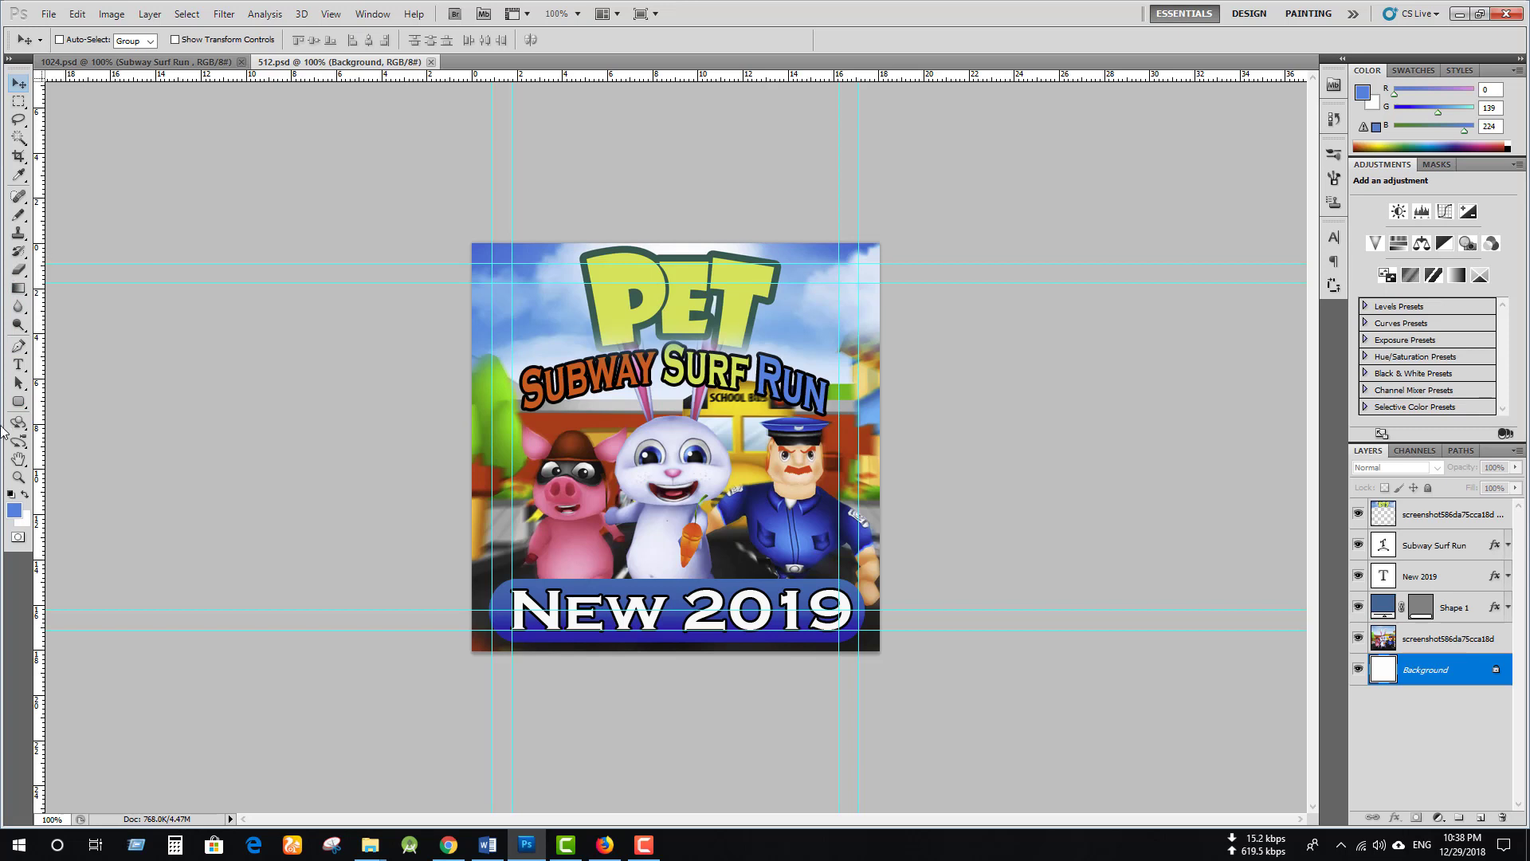
{"action": "left_click", "coordinate": [22, 405]}
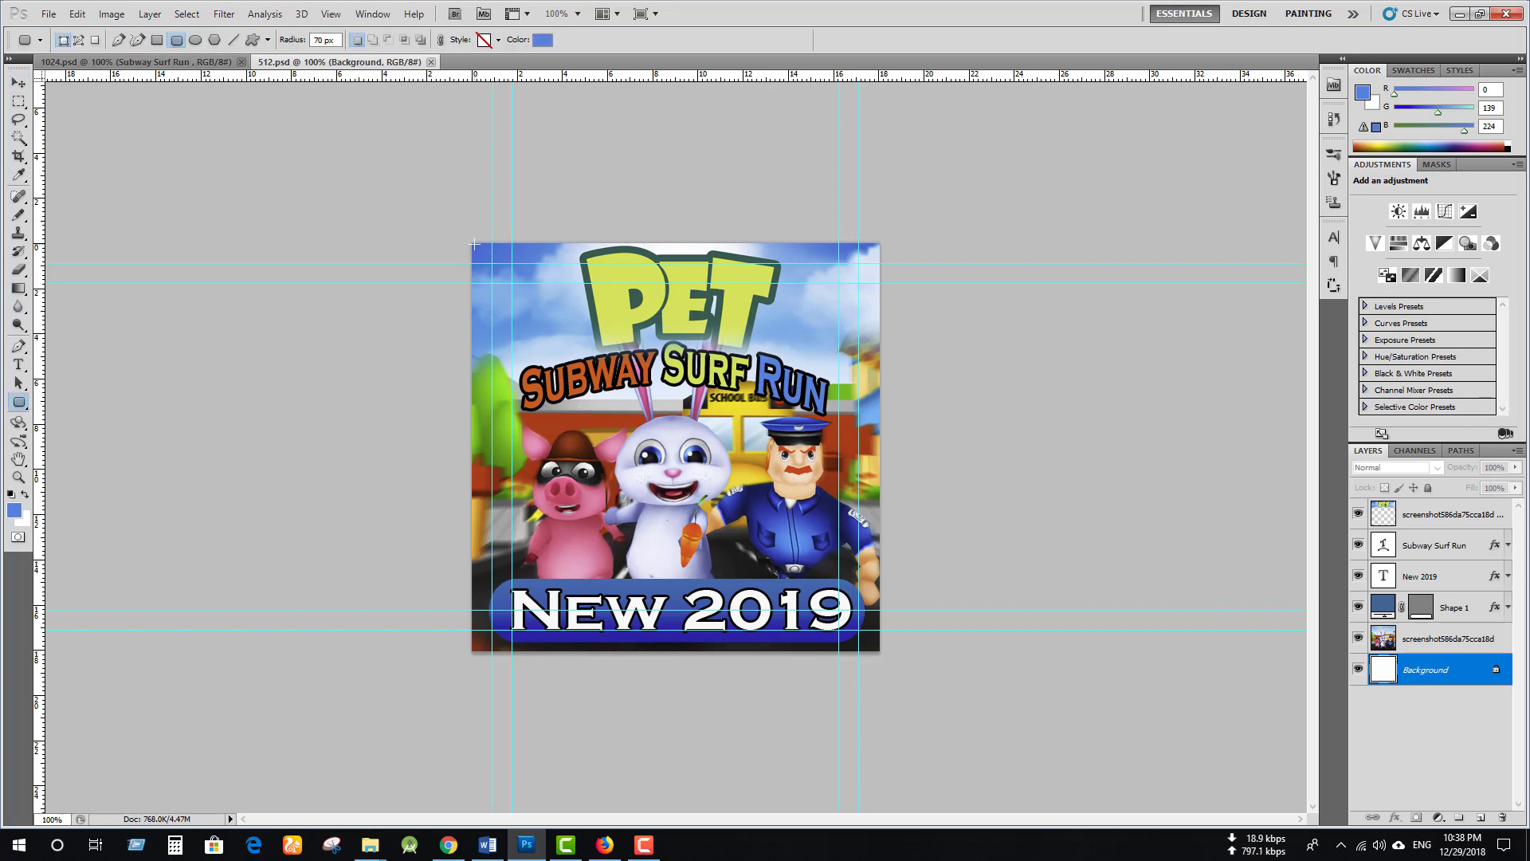
{"action": "left_click_drag", "start_coordinate": [474, 244], "coordinate": [882, 642]}
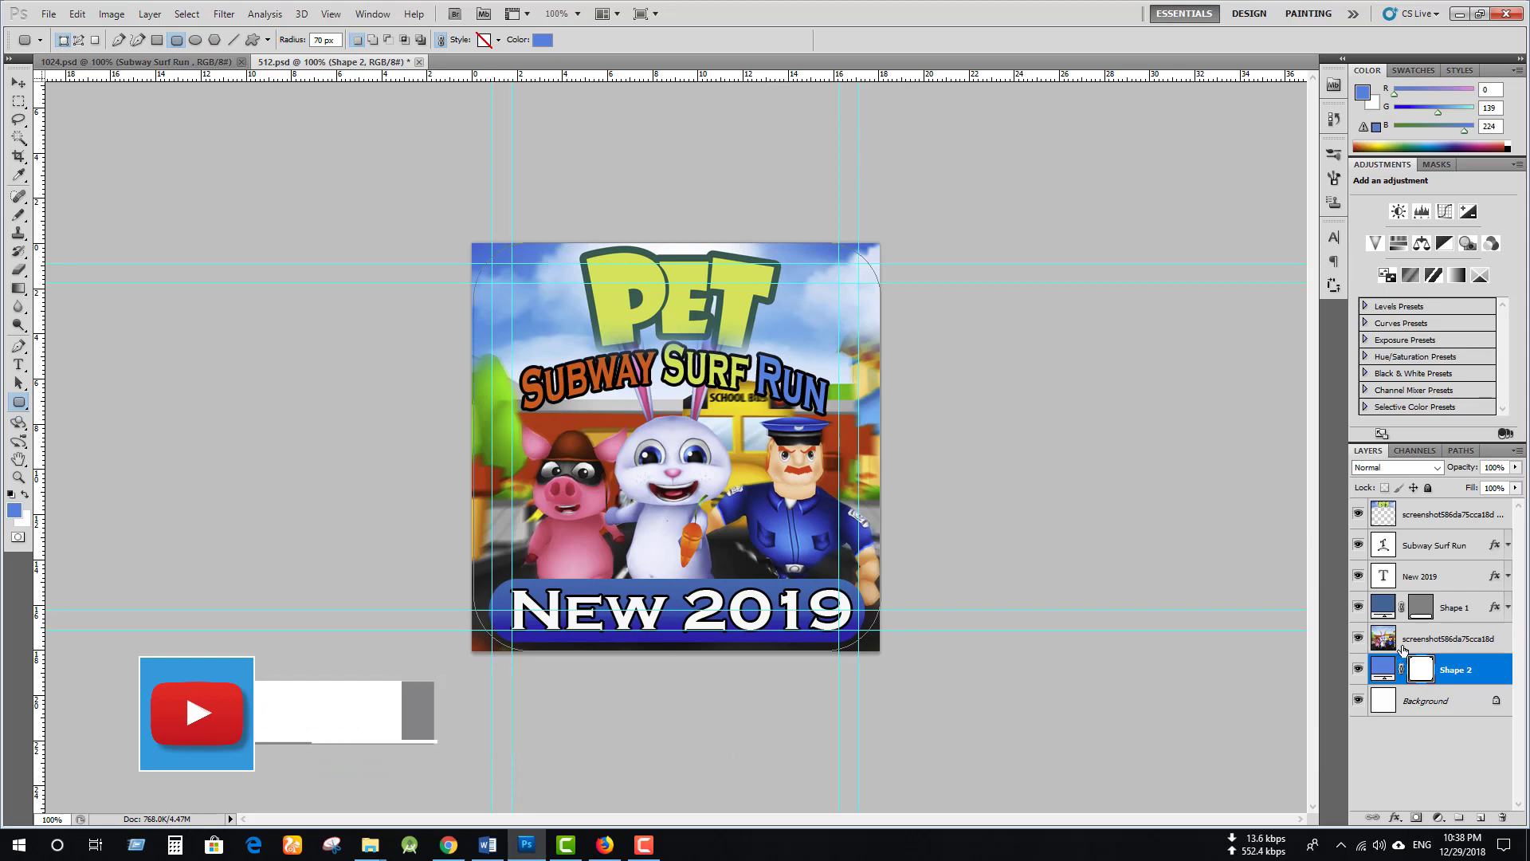
Clip the main screenshot layer to the Shape 2 rounded rectangle and hide the Background layer
{"action": "left_click", "coordinate": [1432, 638]}
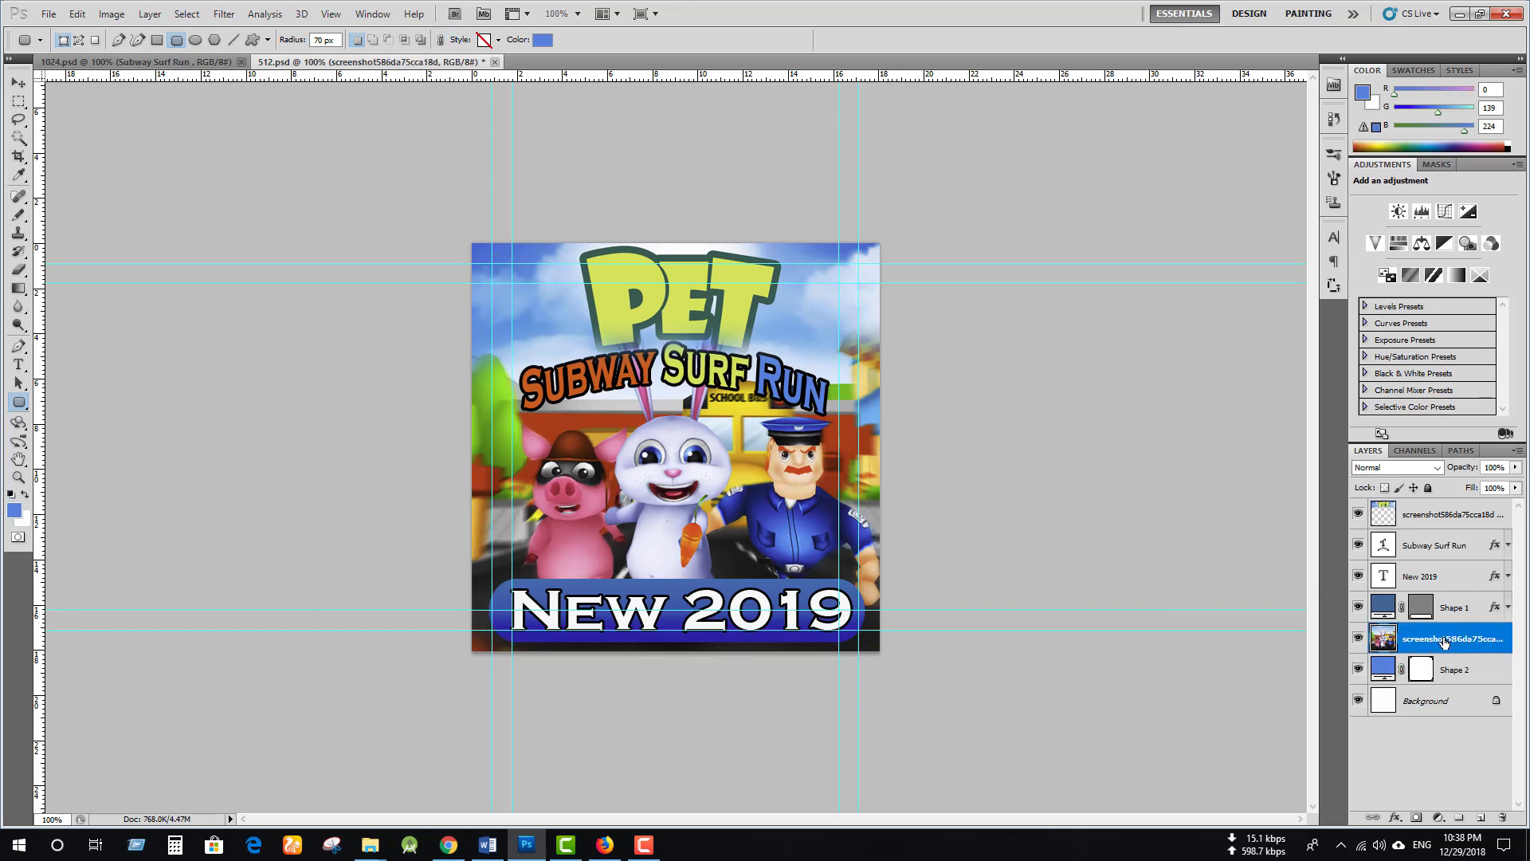
{"action": "right_click", "coordinate": [1432, 639]}
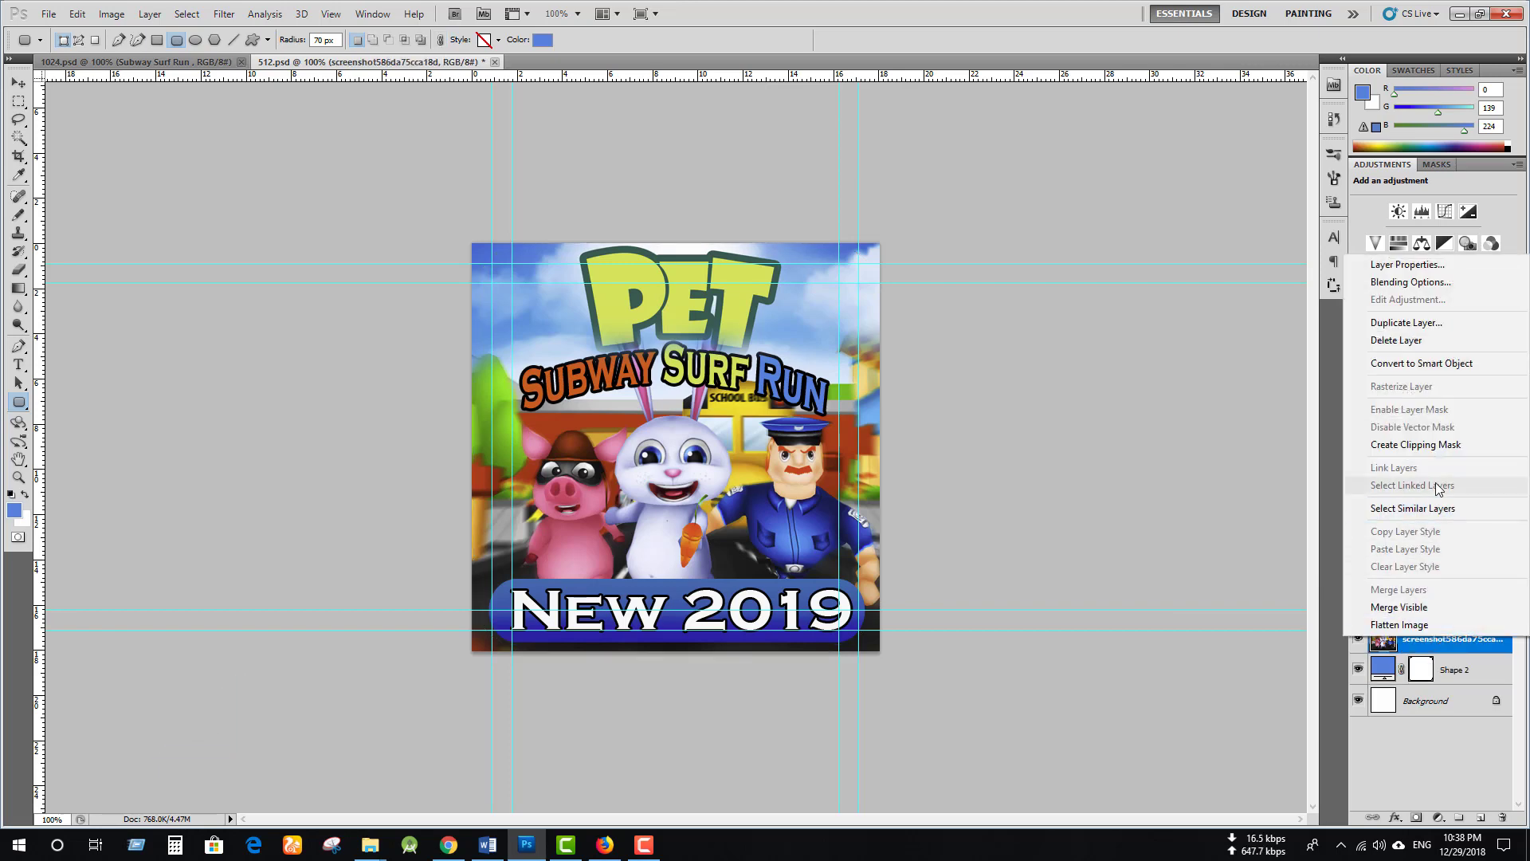
{"action": "left_click", "coordinate": [1451, 448]}
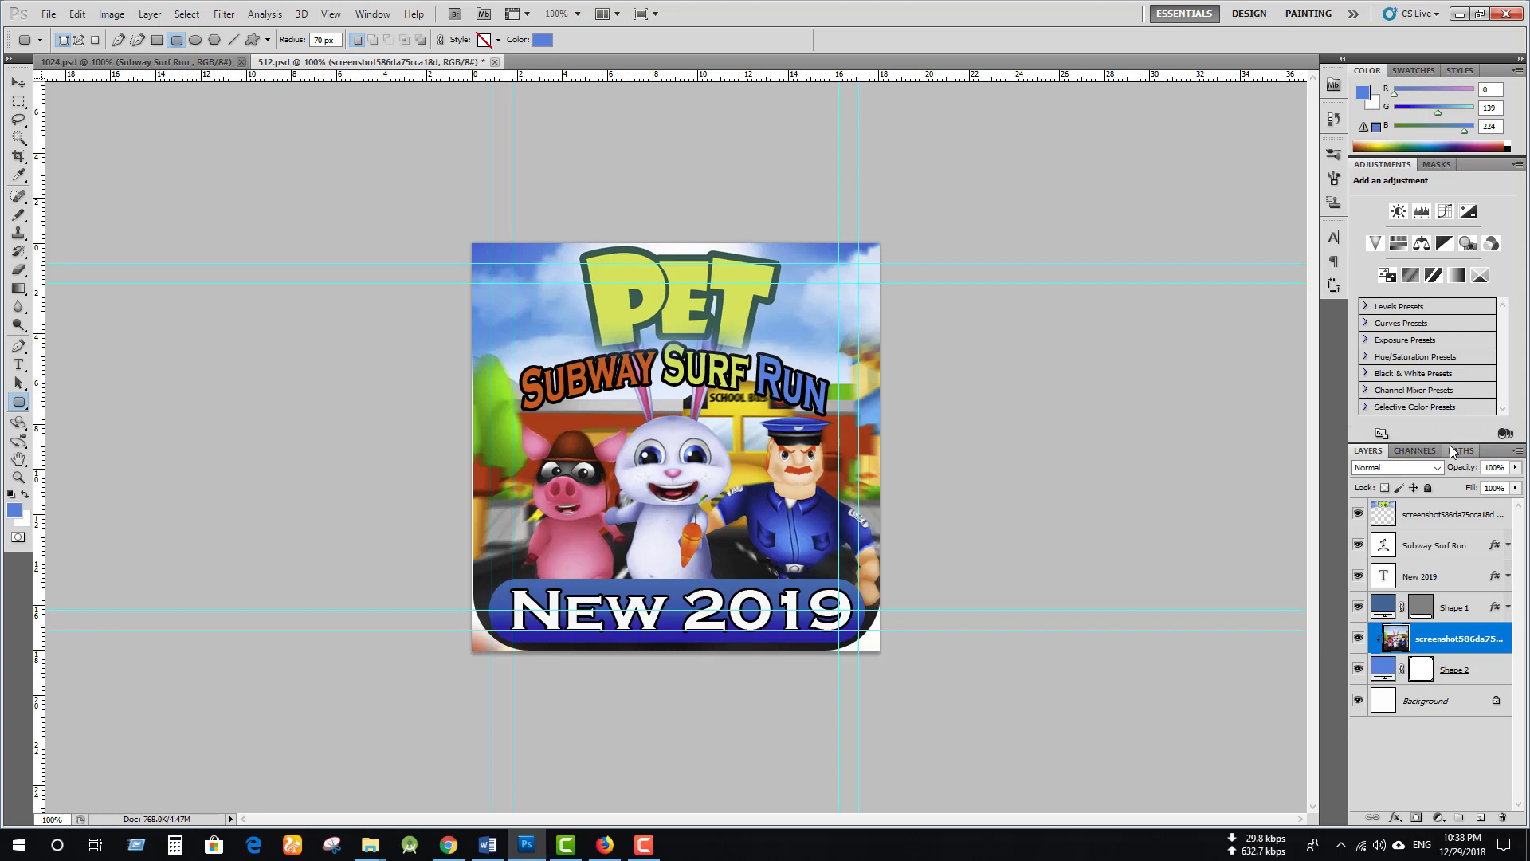
{"action": "left_click", "coordinate": [1359, 701]}
Try to clip the PET title's screenshot copy layer while it sits above the Subway Surf Run text layer
{"action": "right_click", "coordinate": [1441, 516]}
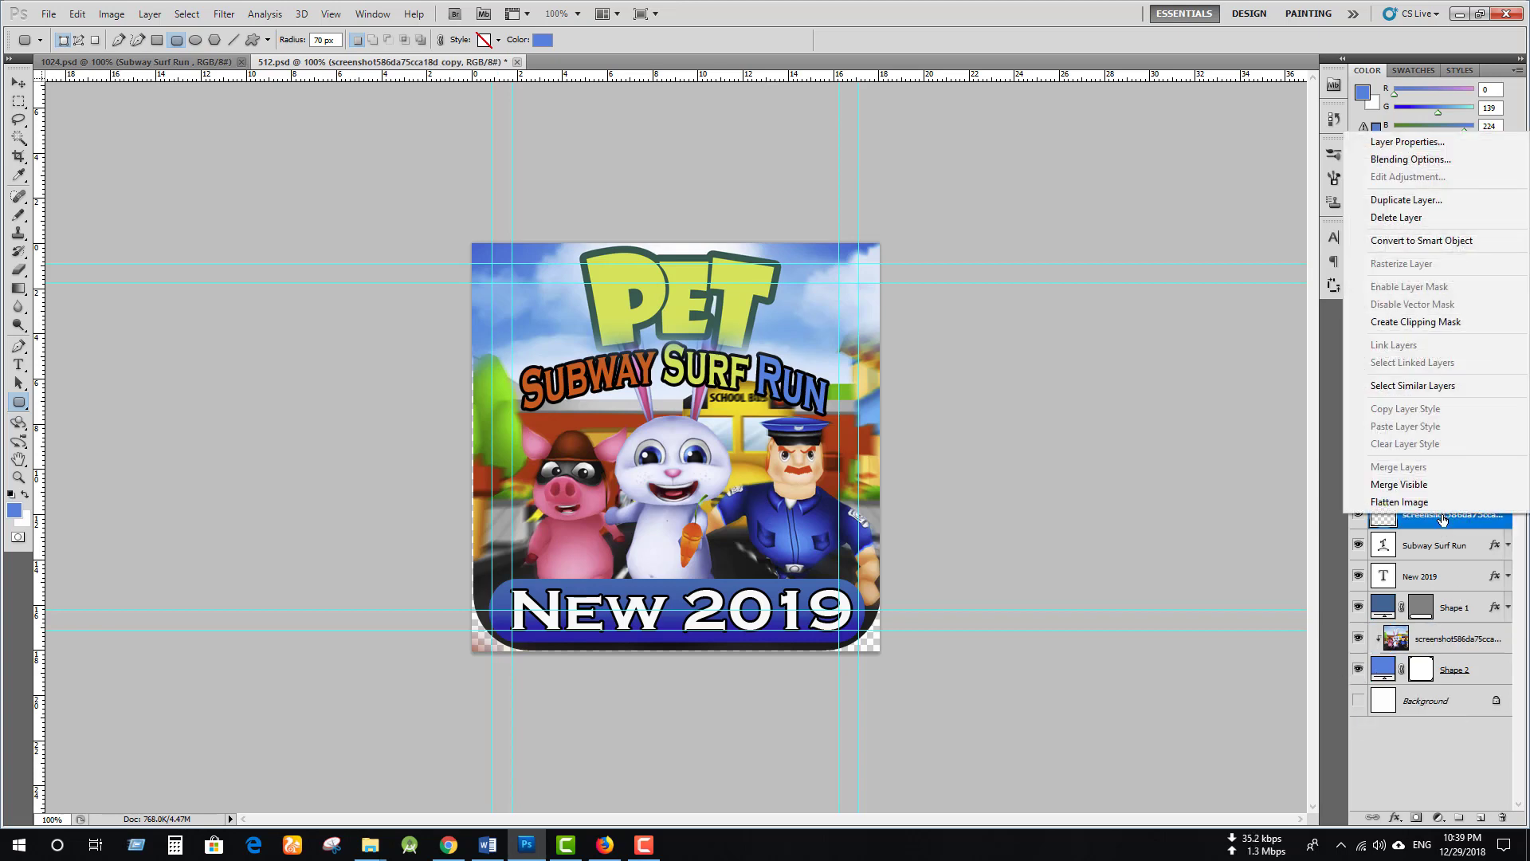
{"action": "left_click", "coordinate": [1466, 322]}
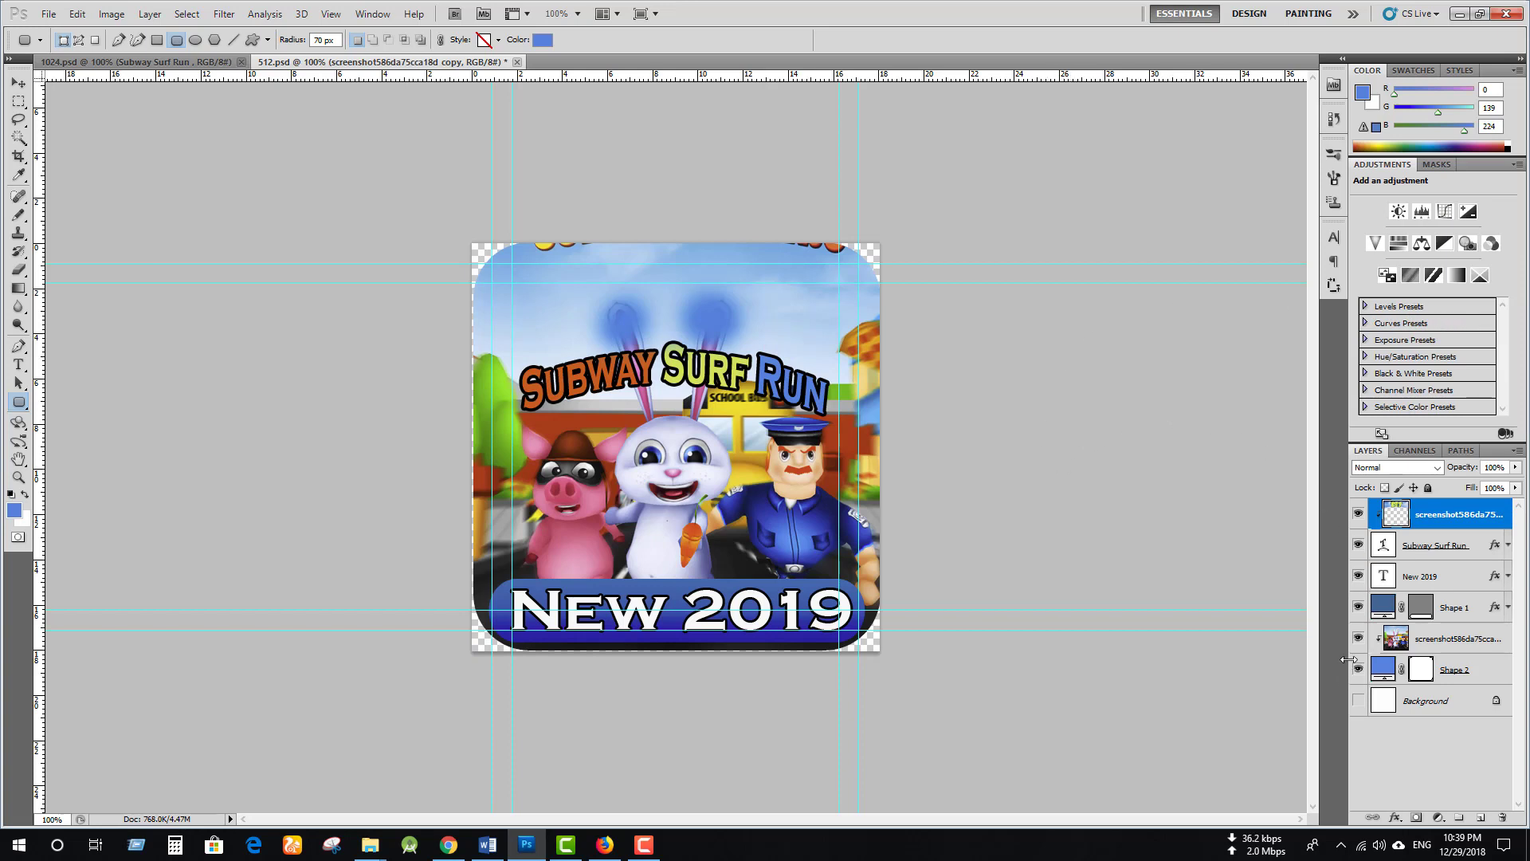
{"action": "left_click", "coordinate": [1358, 699]}
{"action": "left_click", "coordinate": [1358, 699]}
Move the PET title's screenshot copy layer directly below Shape 1, clip it to the rounded rectangle, and save the file
{"action": "left_click", "coordinate": [18, 83]}
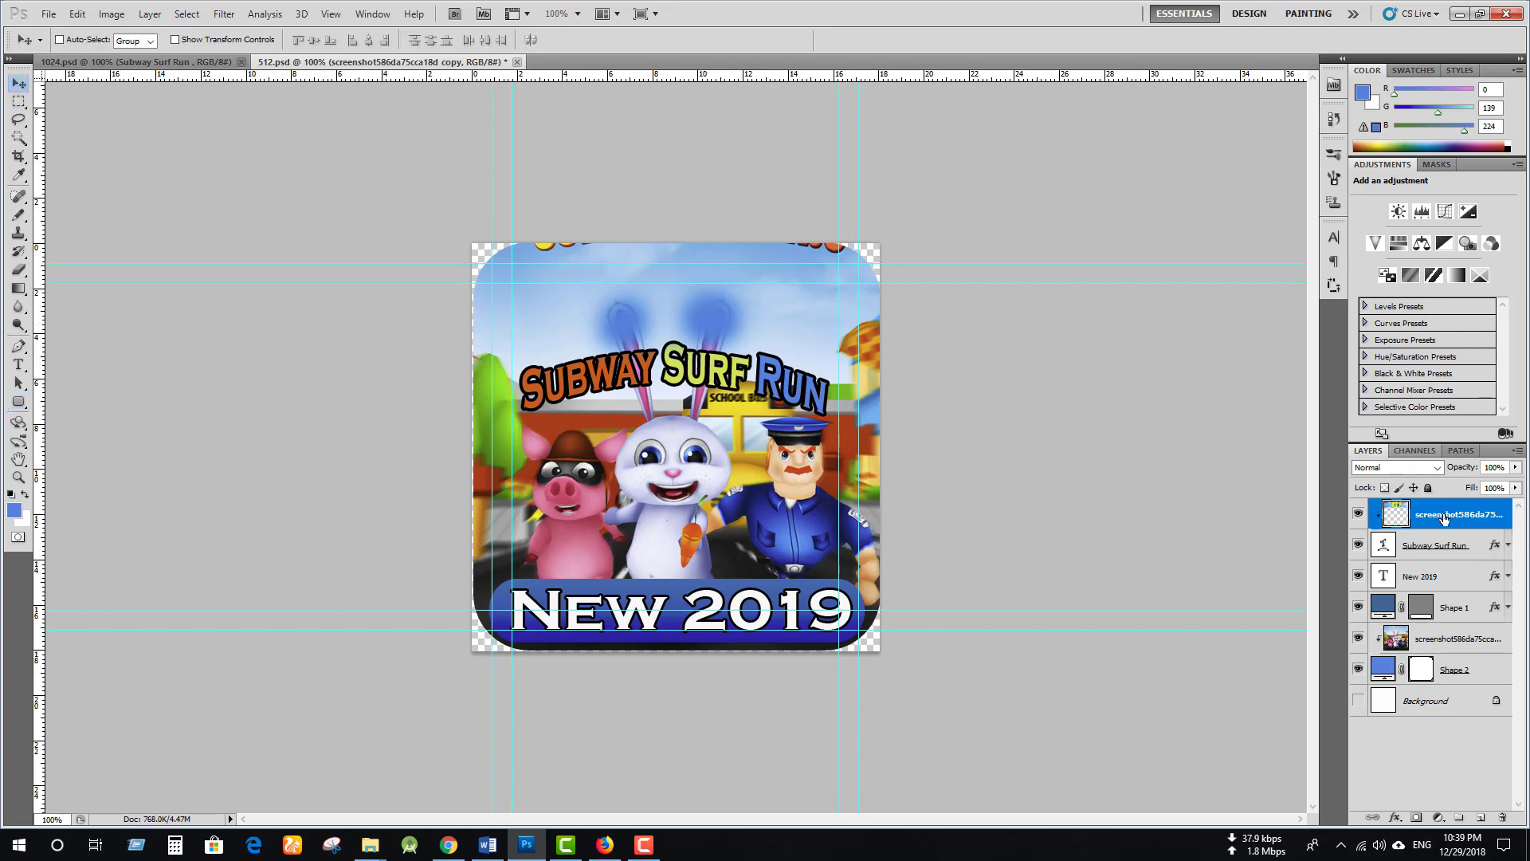
{"action": "left_click_drag", "start_coordinate": [1444, 516], "coordinate": [1441, 620]}
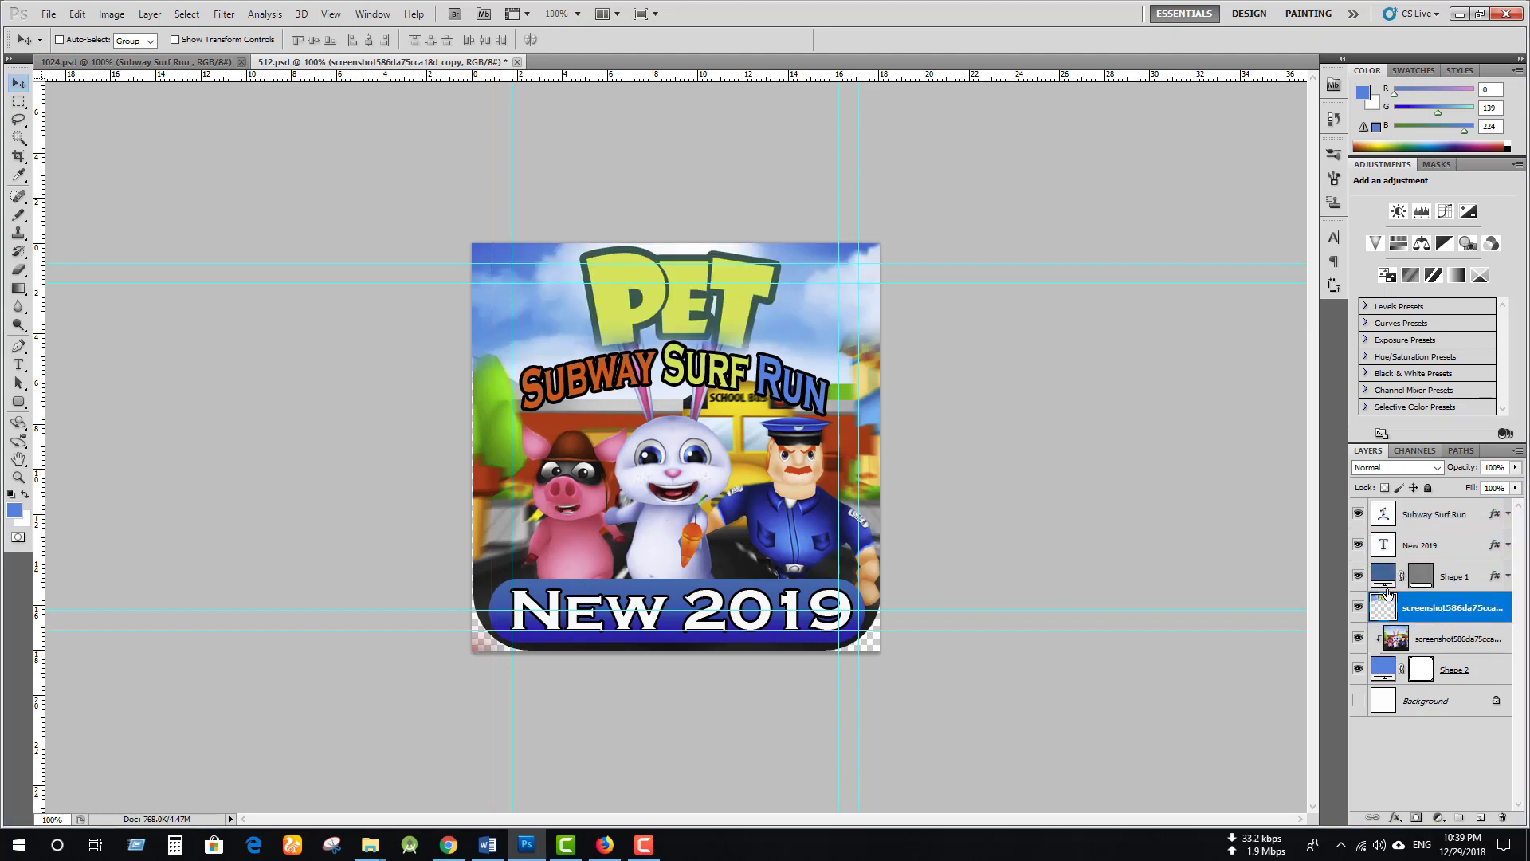
{"action": "right_click", "coordinate": [1462, 612]}
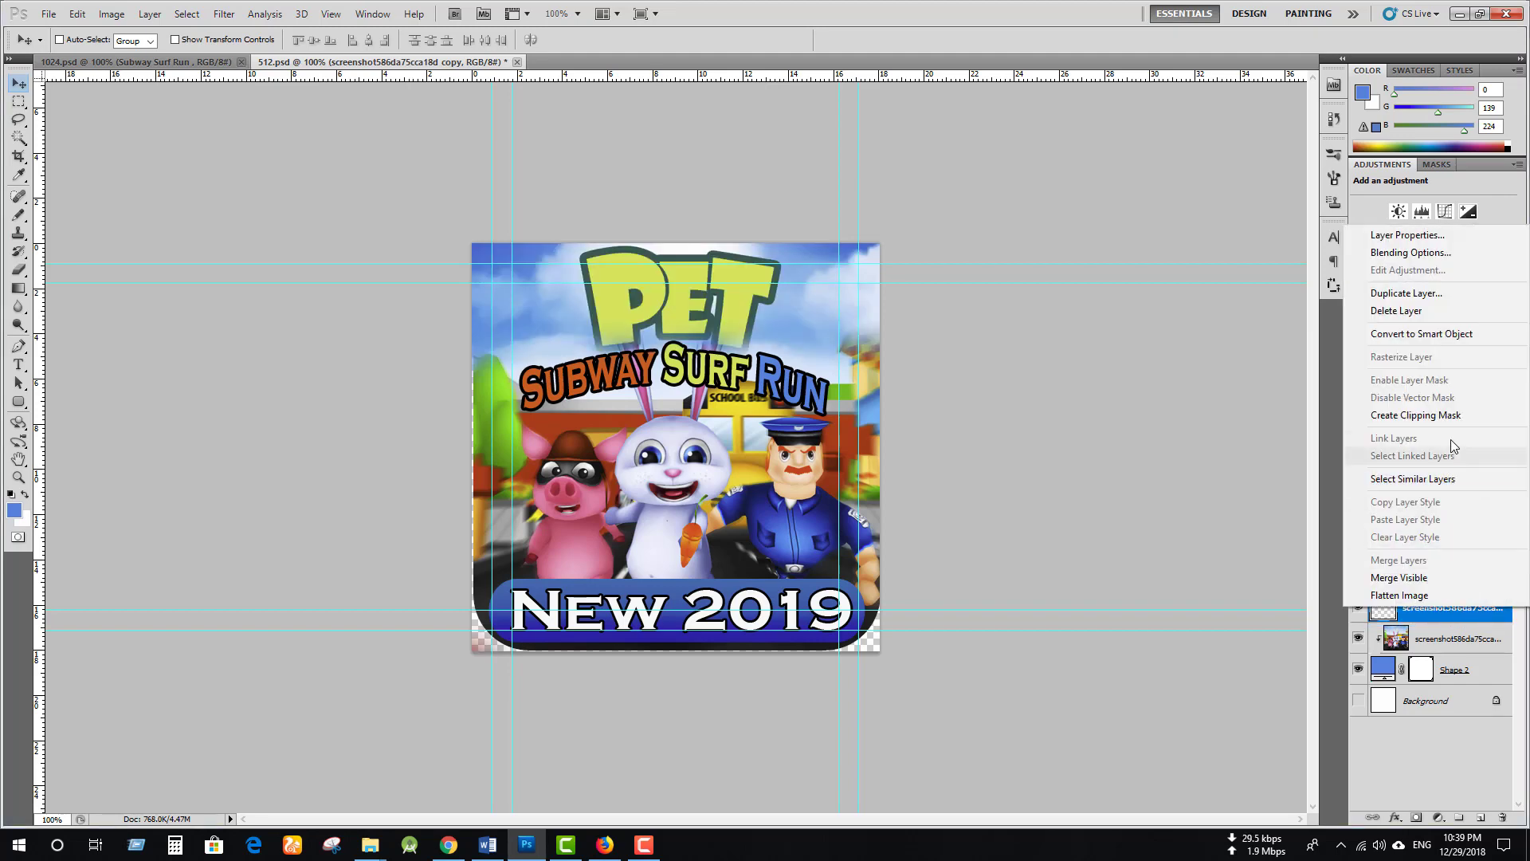
{"action": "left_click", "coordinate": [1449, 406]}
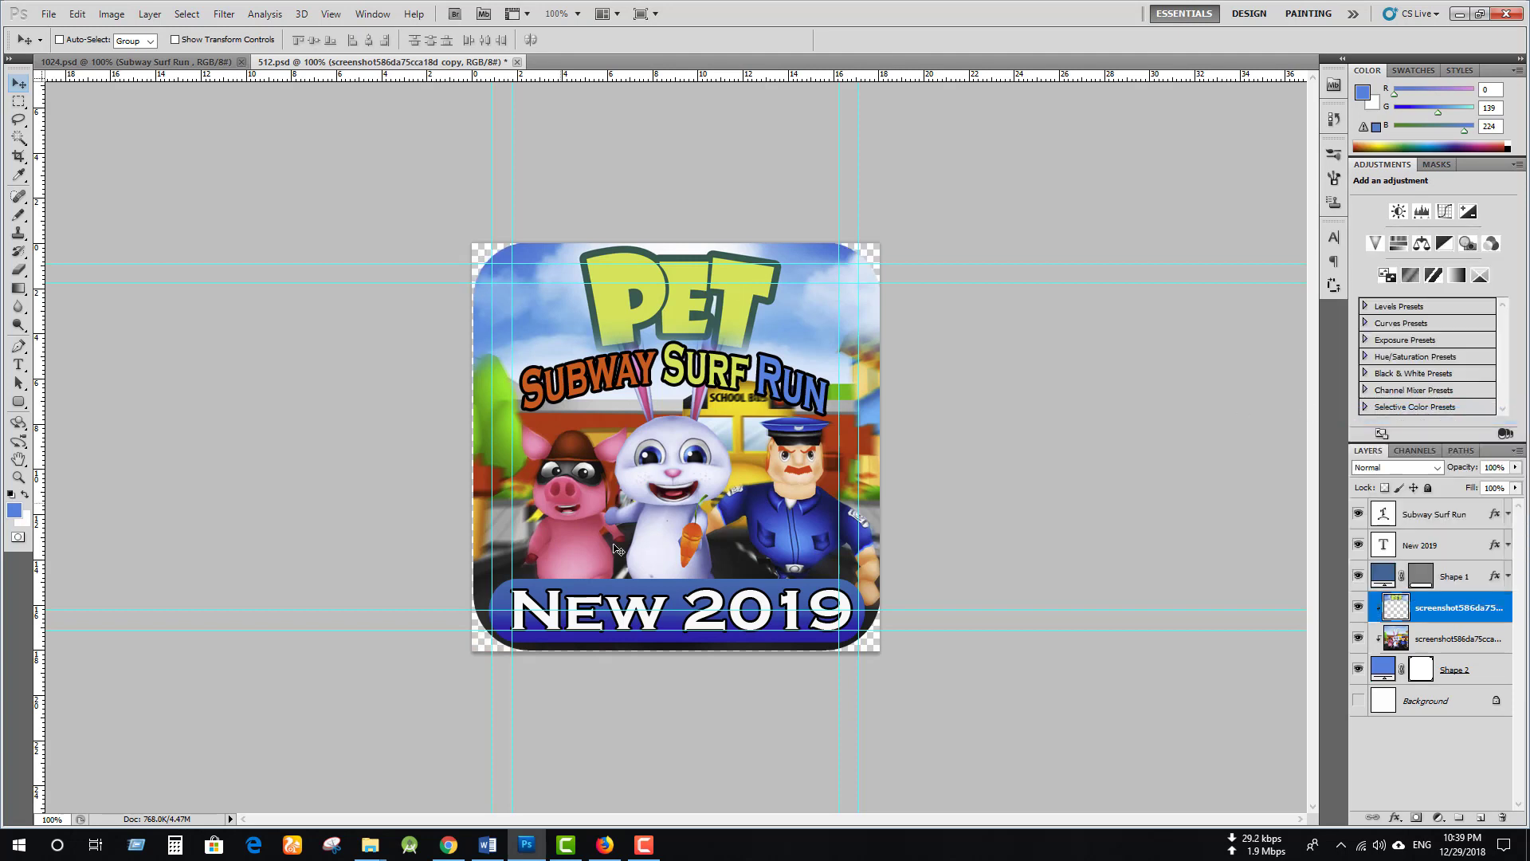
{"action": "key", "text": "ctrl+s"}
Stretch the Shape 2 rounded rectangle slightly so its edges reach the canvas borders, and save the file
{"action": "left_click", "coordinate": [1470, 671]}
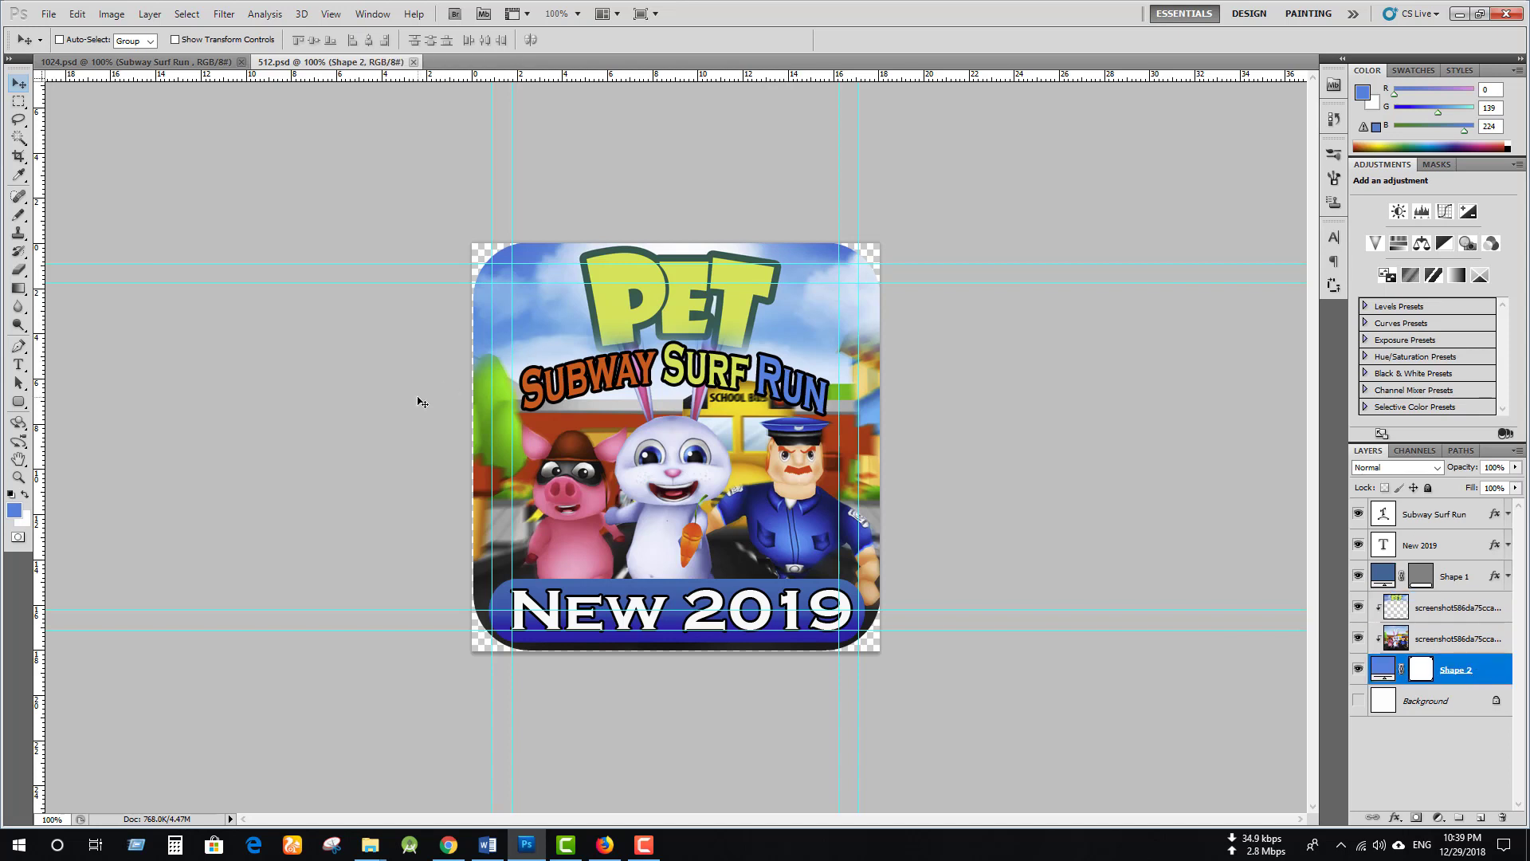
{"action": "key", "text": "ctrl+t"}
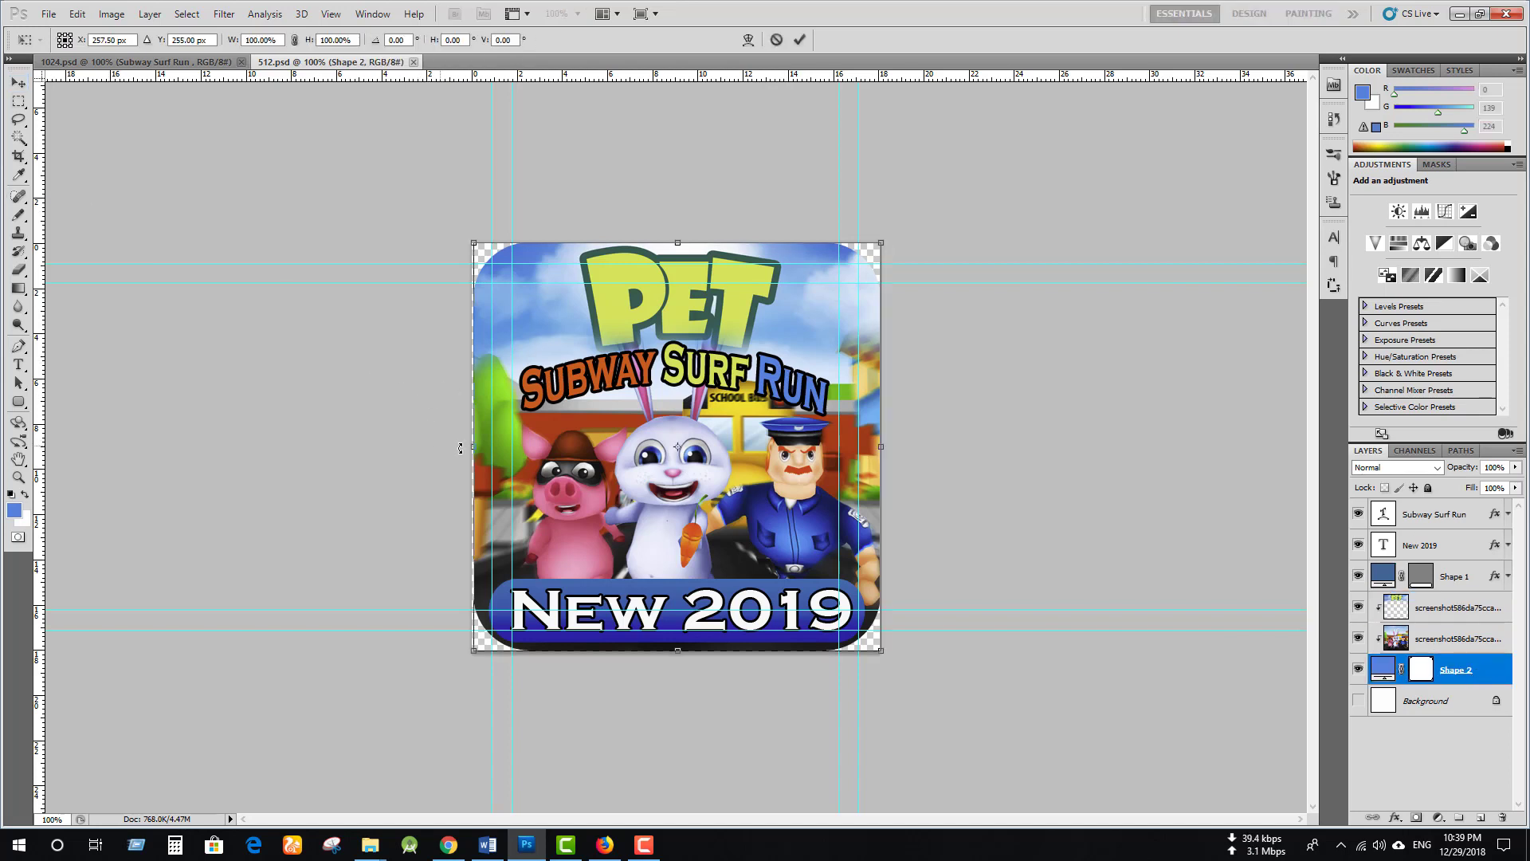
{"action": "left_click_drag", "start_coordinate": [474, 447], "coordinate": [470, 448]}
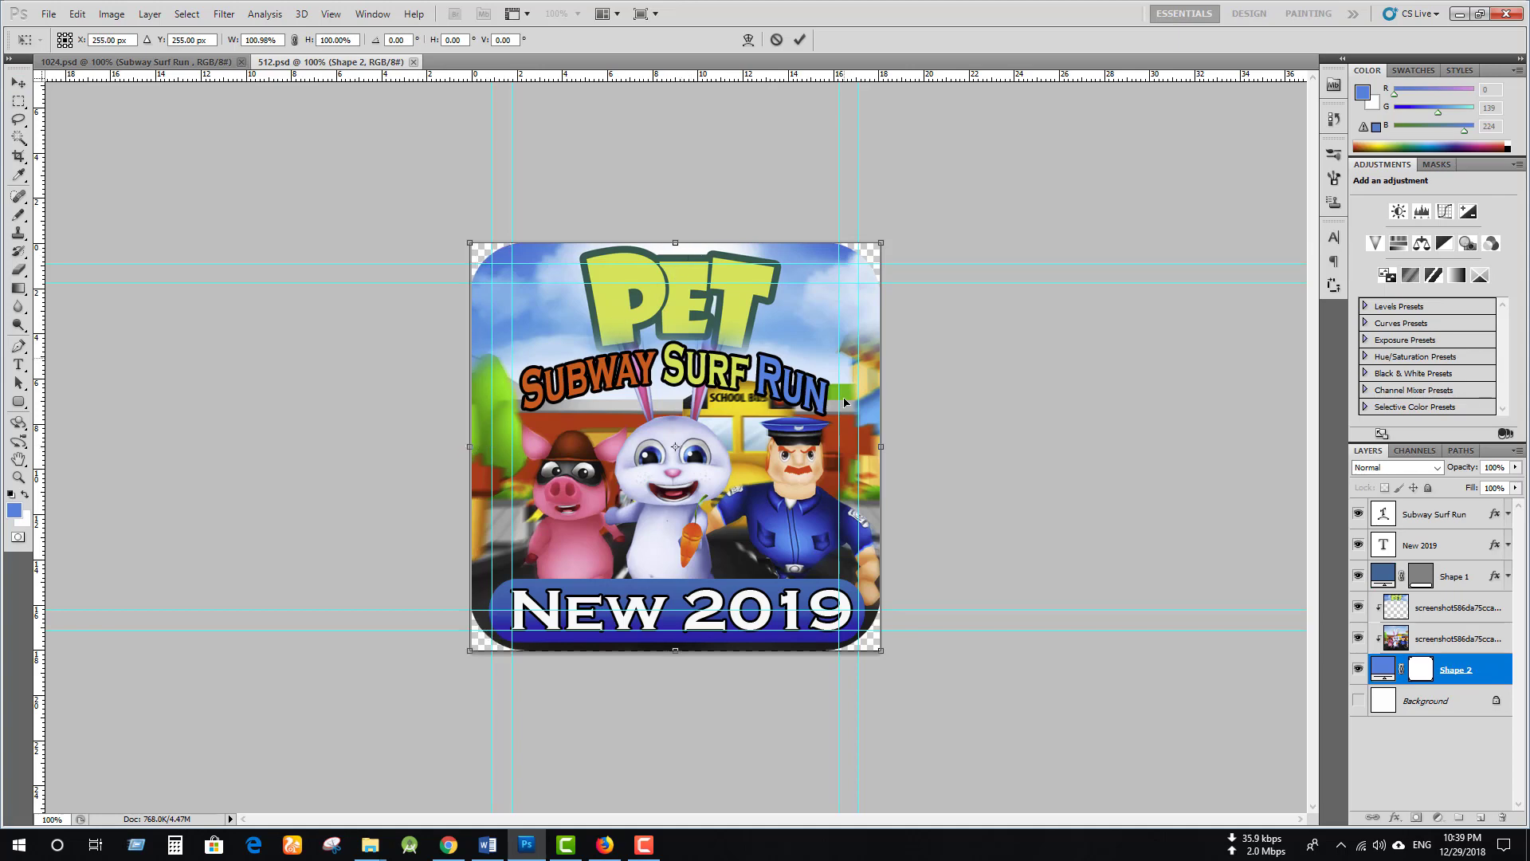
{"action": "left_click_drag", "start_coordinate": [880, 447], "coordinate": [880, 447]}
{"action": "left_click_drag", "start_coordinate": [677, 652], "coordinate": [677, 654]}
{"action": "key", "text": "Return"}
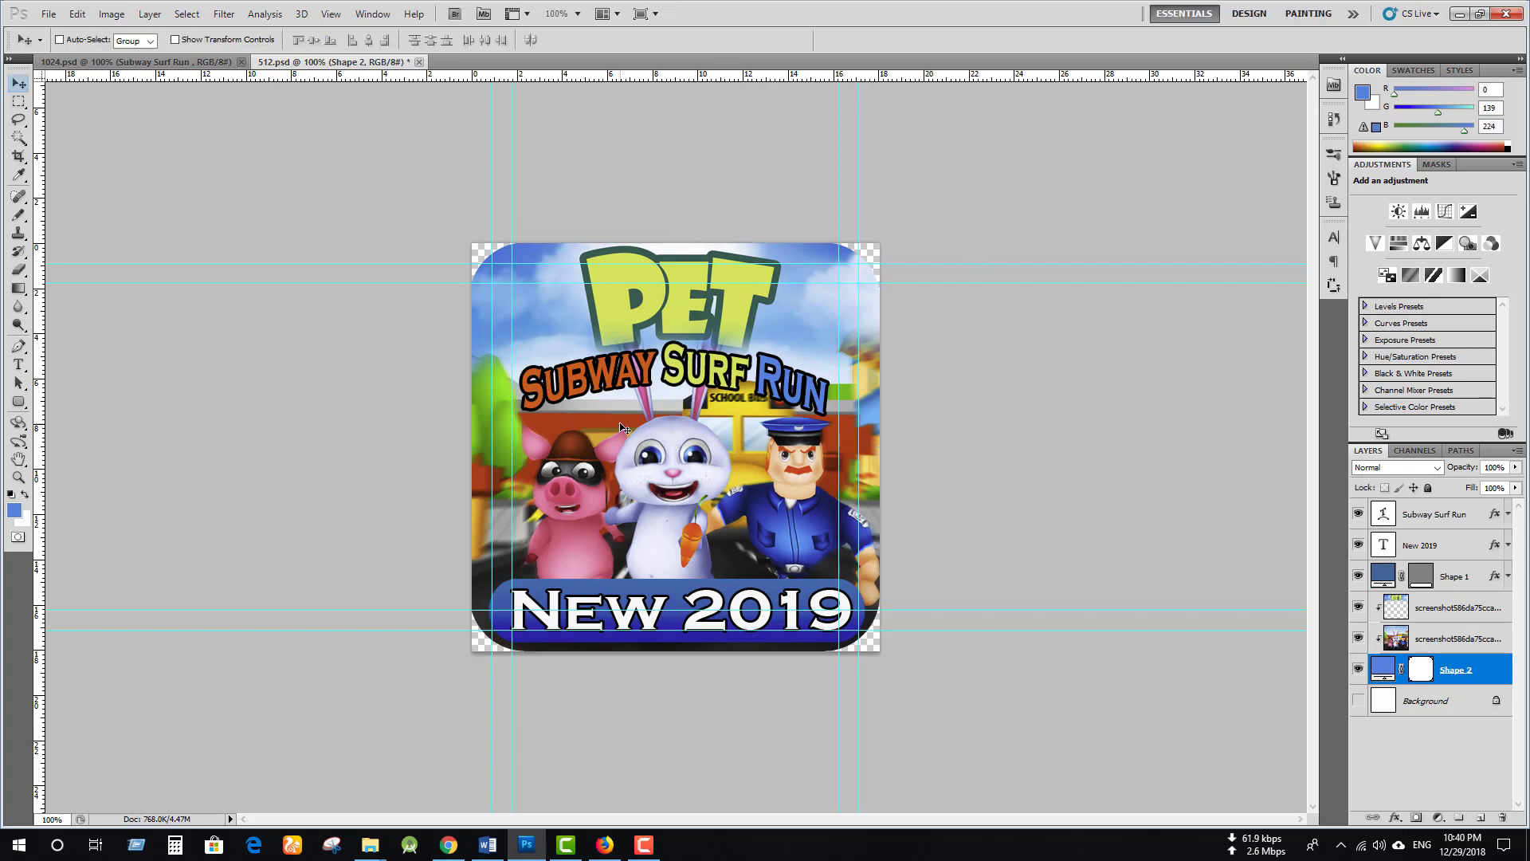
{"action": "key", "text": "ctrl+s"}
Save a PNG copy of the icon as 512.png in the icon folder with the default PNG options
{"action": "left_click", "coordinate": [48, 14]}
{"action": "left_click", "coordinate": [72, 256]}
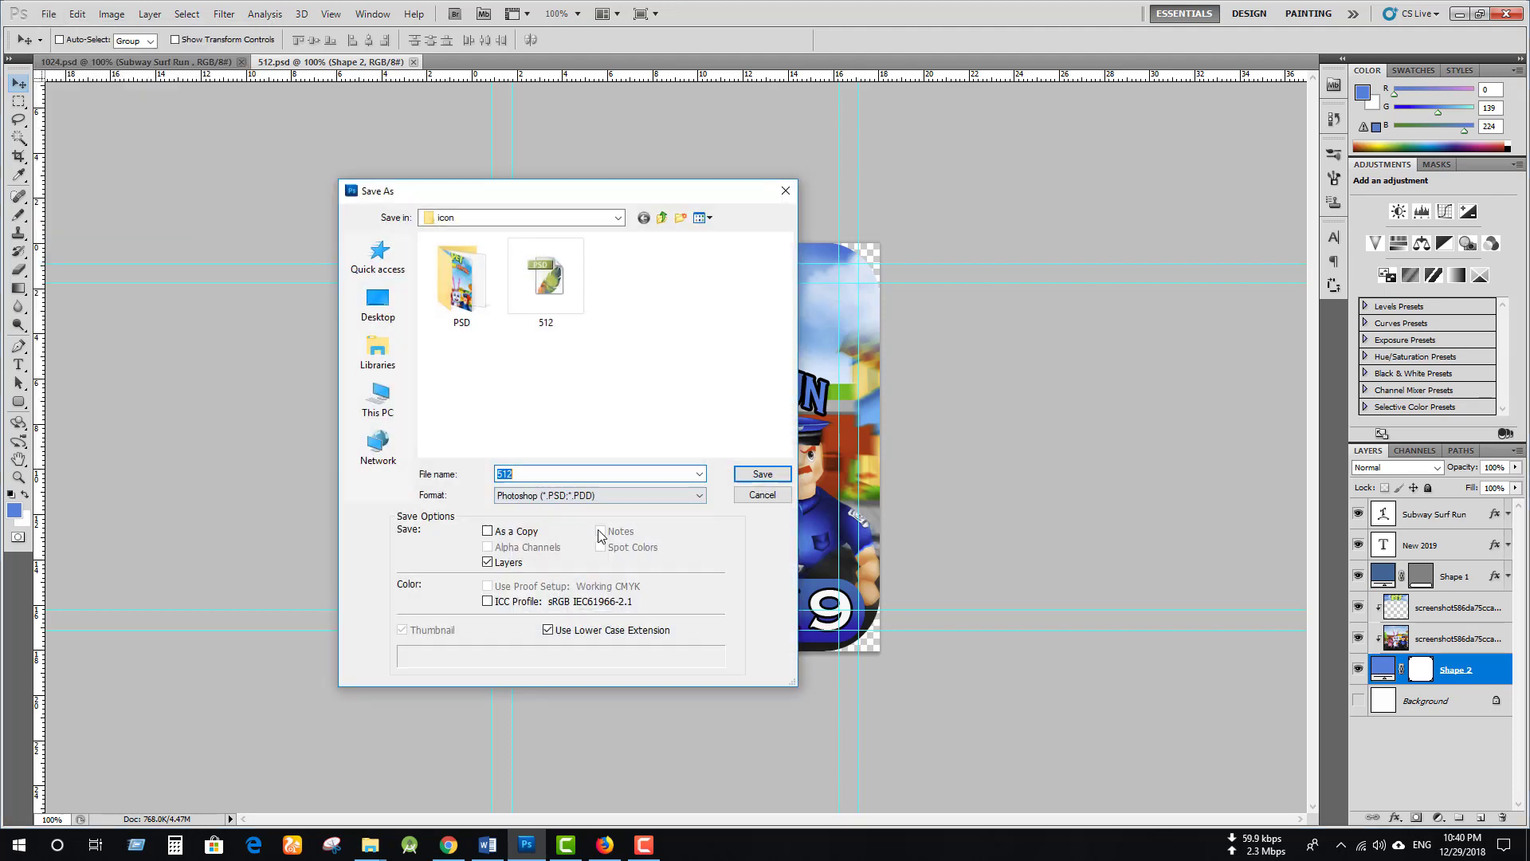
{"action": "left_click", "coordinate": [613, 498]}
{"action": "left_click", "coordinate": [550, 668]}
{"action": "scroll", "coordinate": [486, 392], "scroll_direction": "down", "scroll_amount": 2}
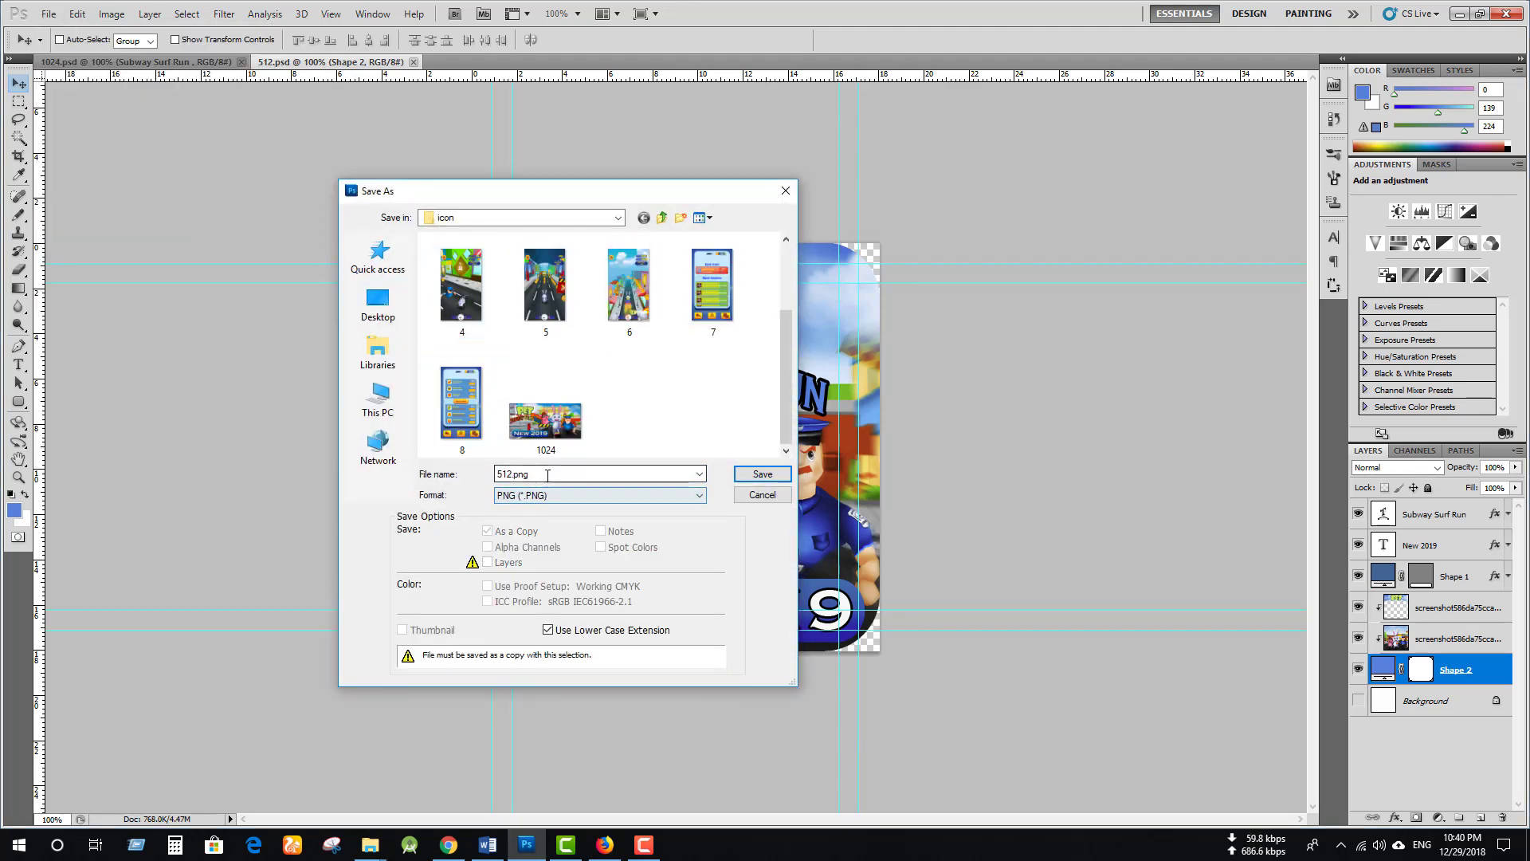
{"action": "left_click", "coordinate": [762, 474]}
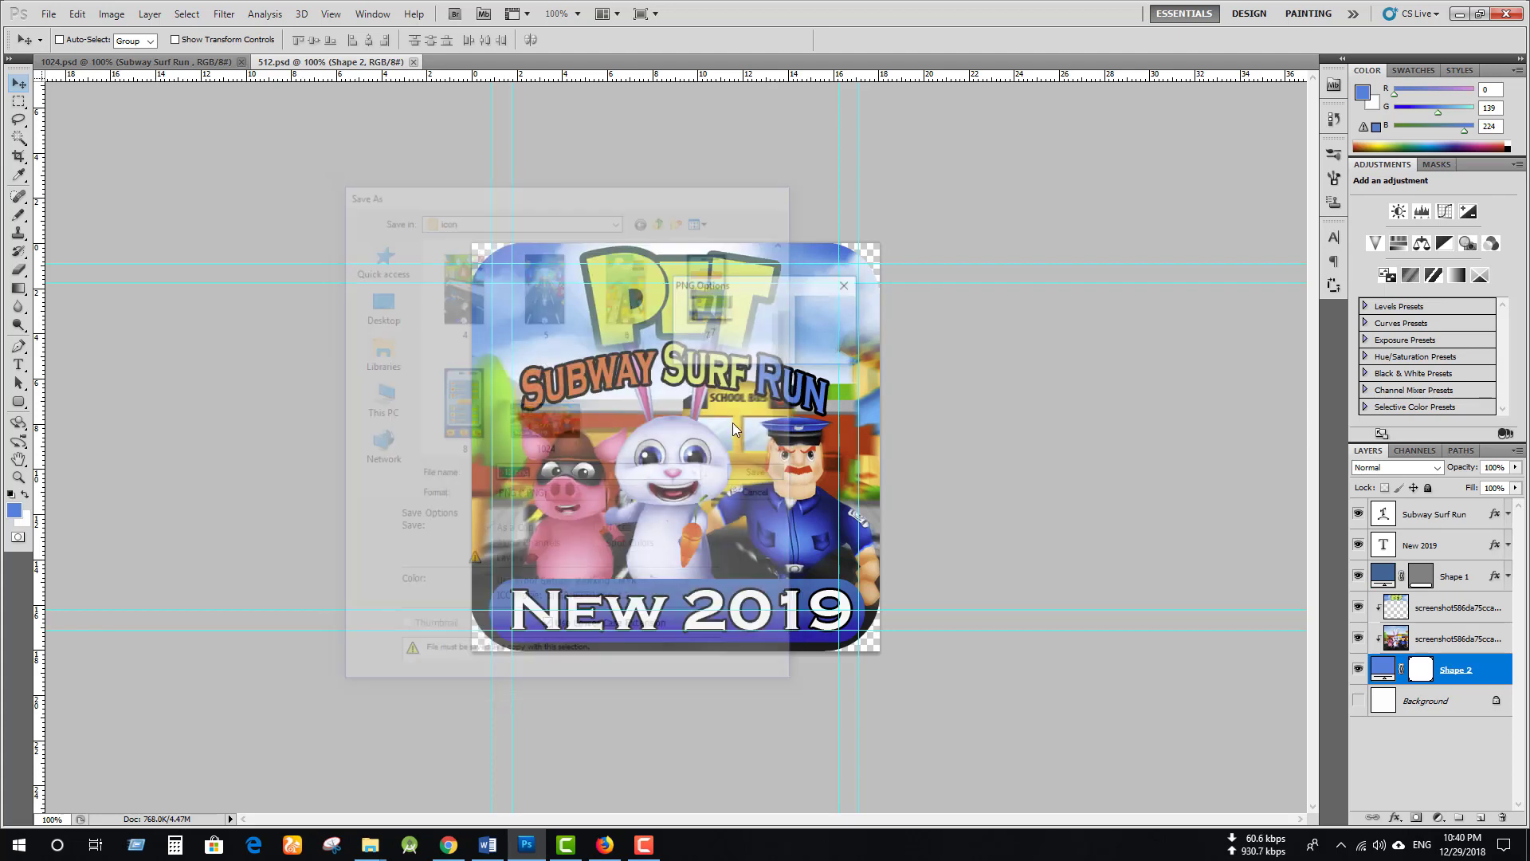
{"action": "left_click", "coordinate": [813, 317]}
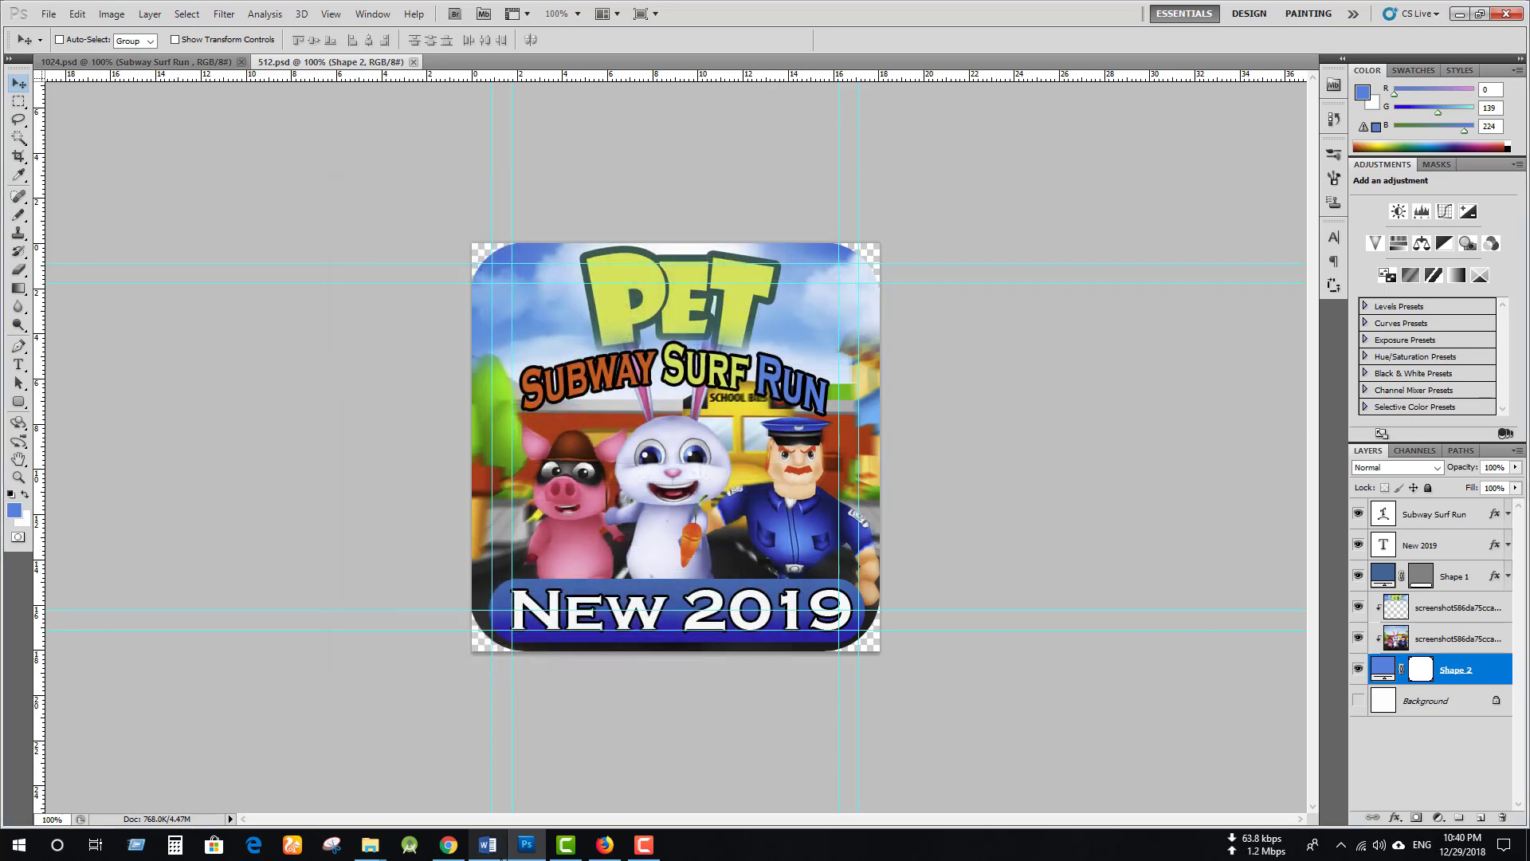
Switch to File Explorer and open the icon folder inside Pet Subway Surf Run New 2019
{"action": "mouse_move", "coordinate": [378, 848]}
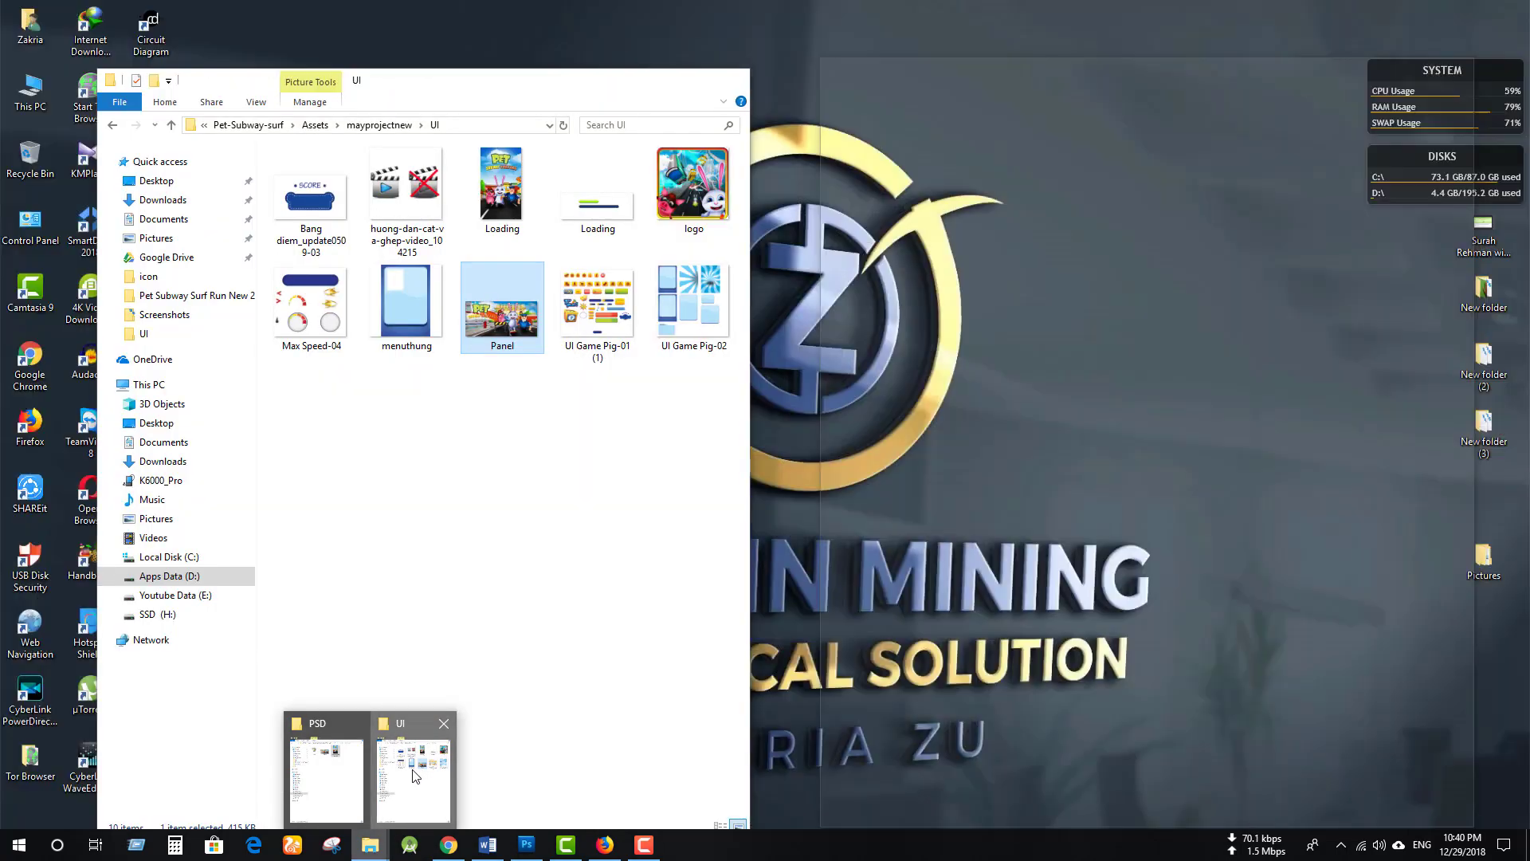
{"action": "left_click", "coordinate": [415, 772]}
{"action": "left_click", "coordinate": [550, 546]}
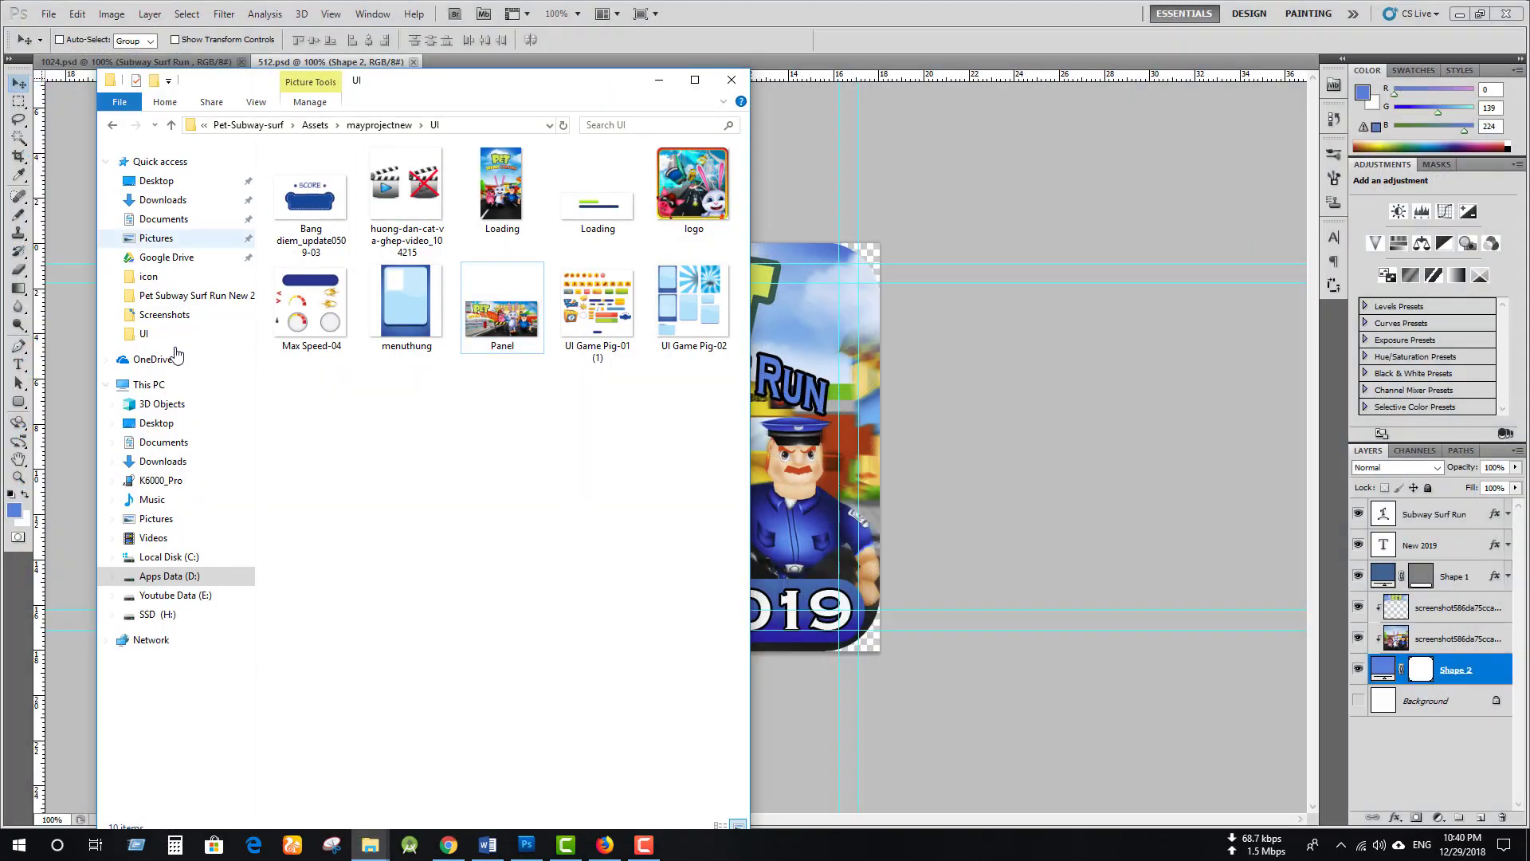
{"action": "left_click", "coordinate": [199, 296]}
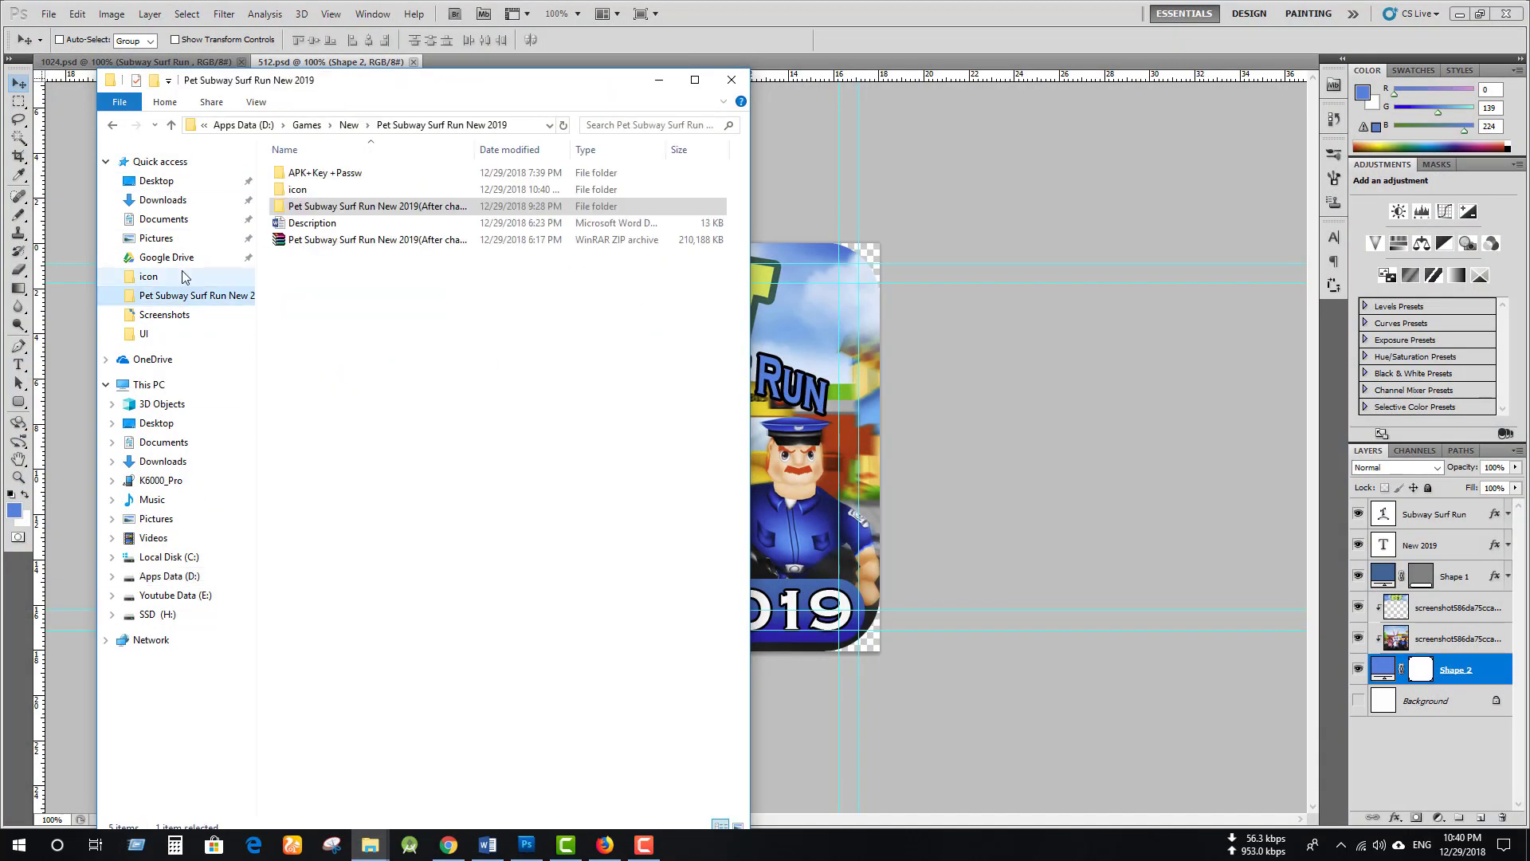
{"action": "left_click", "coordinate": [148, 276]}
{"action": "left_click", "coordinate": [555, 457]}
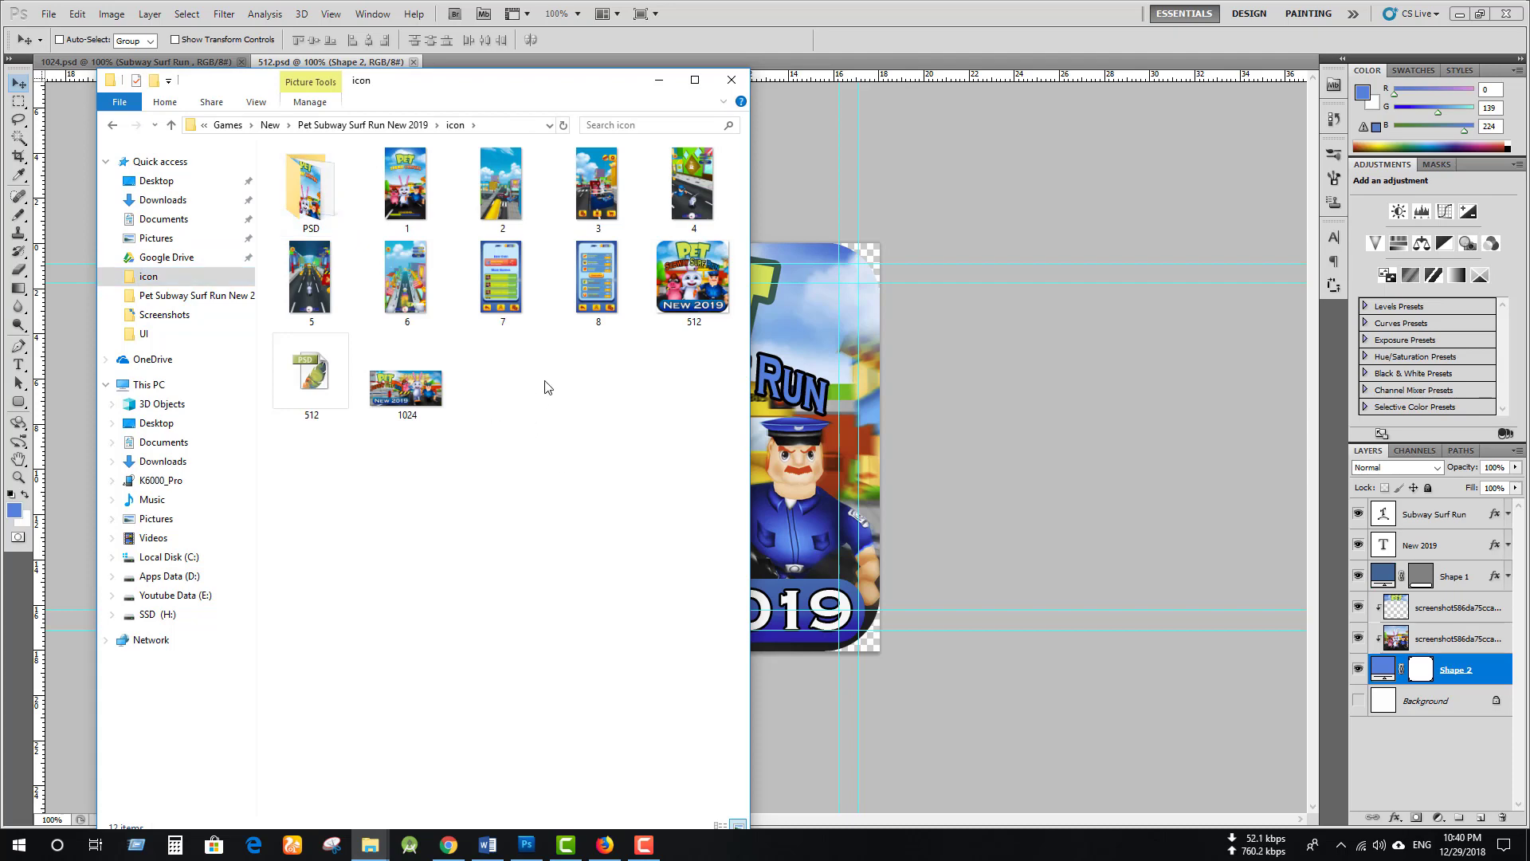
Open 512.png in Photos, inspect the exported icon full-screen and slightly zoomed in, and put the viewer and folder away
{"action": "right_click", "coordinate": [685, 276]}
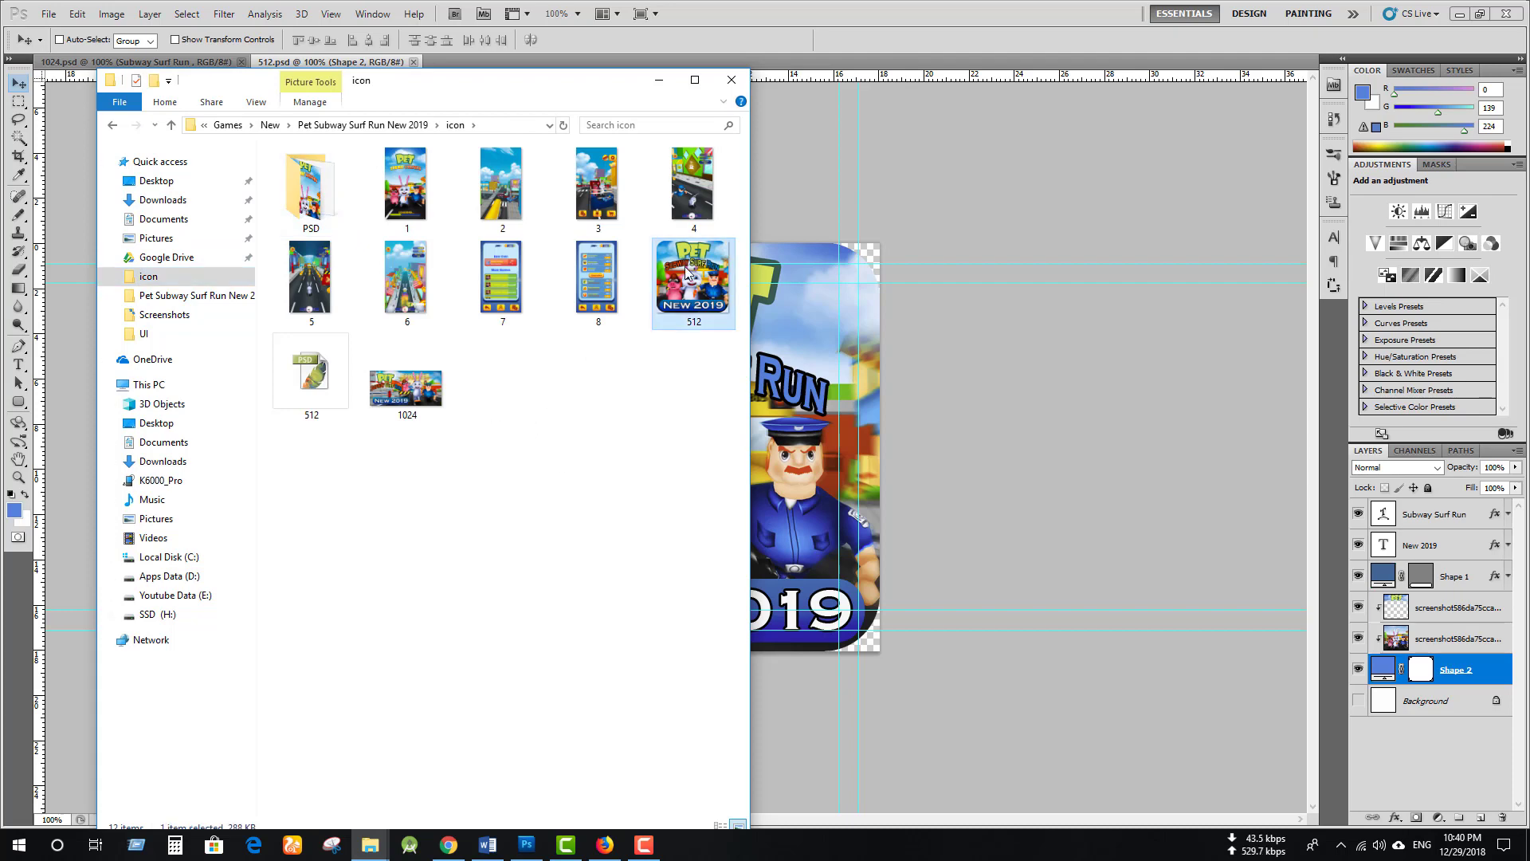
{"action": "left_click", "coordinate": [709, 278]}
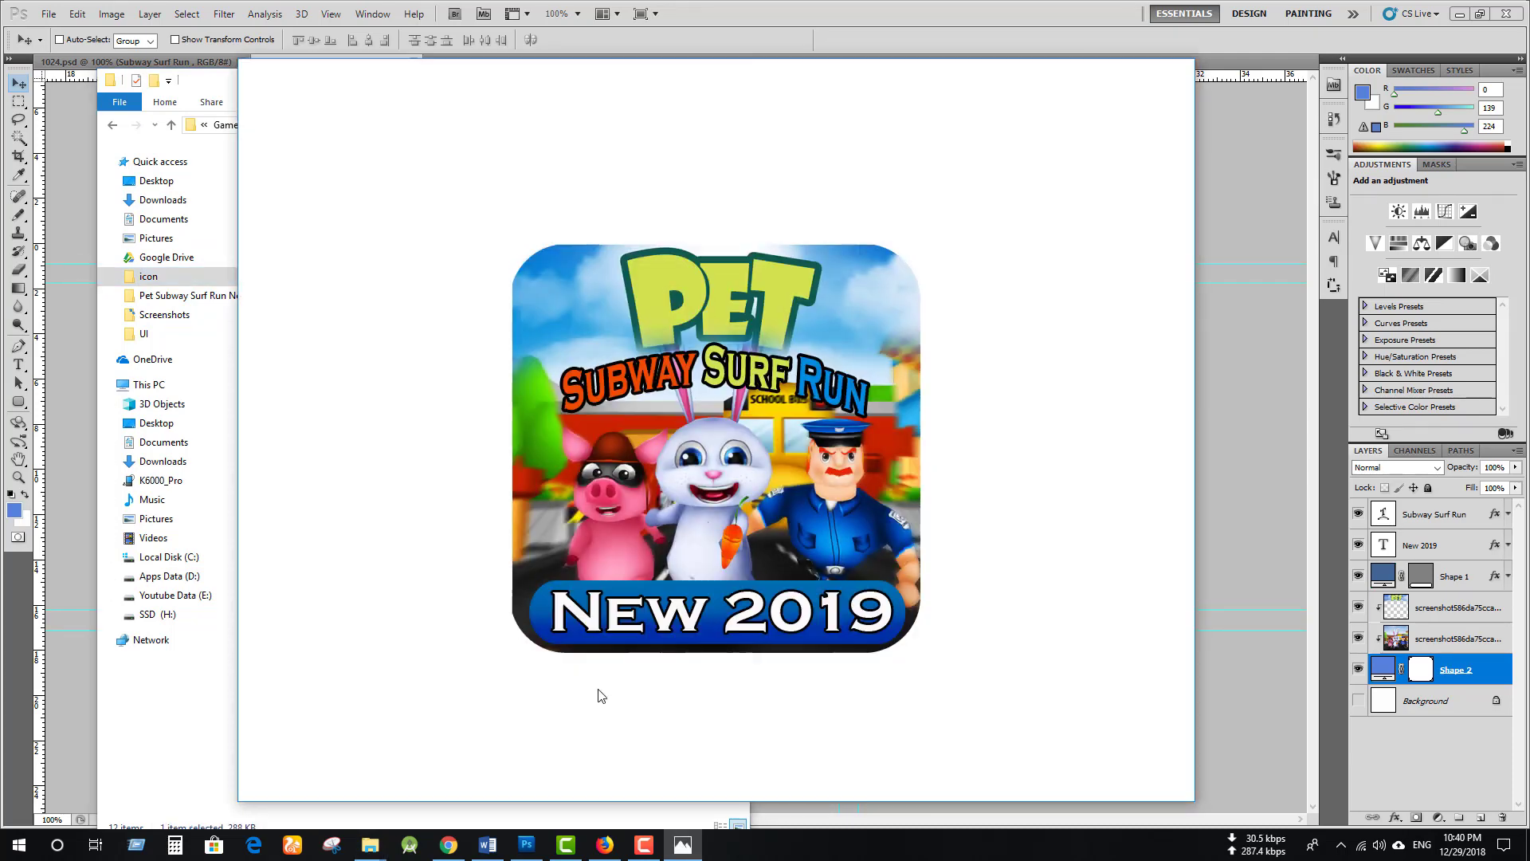
{"action": "left_click", "coordinate": [1140, 73]}
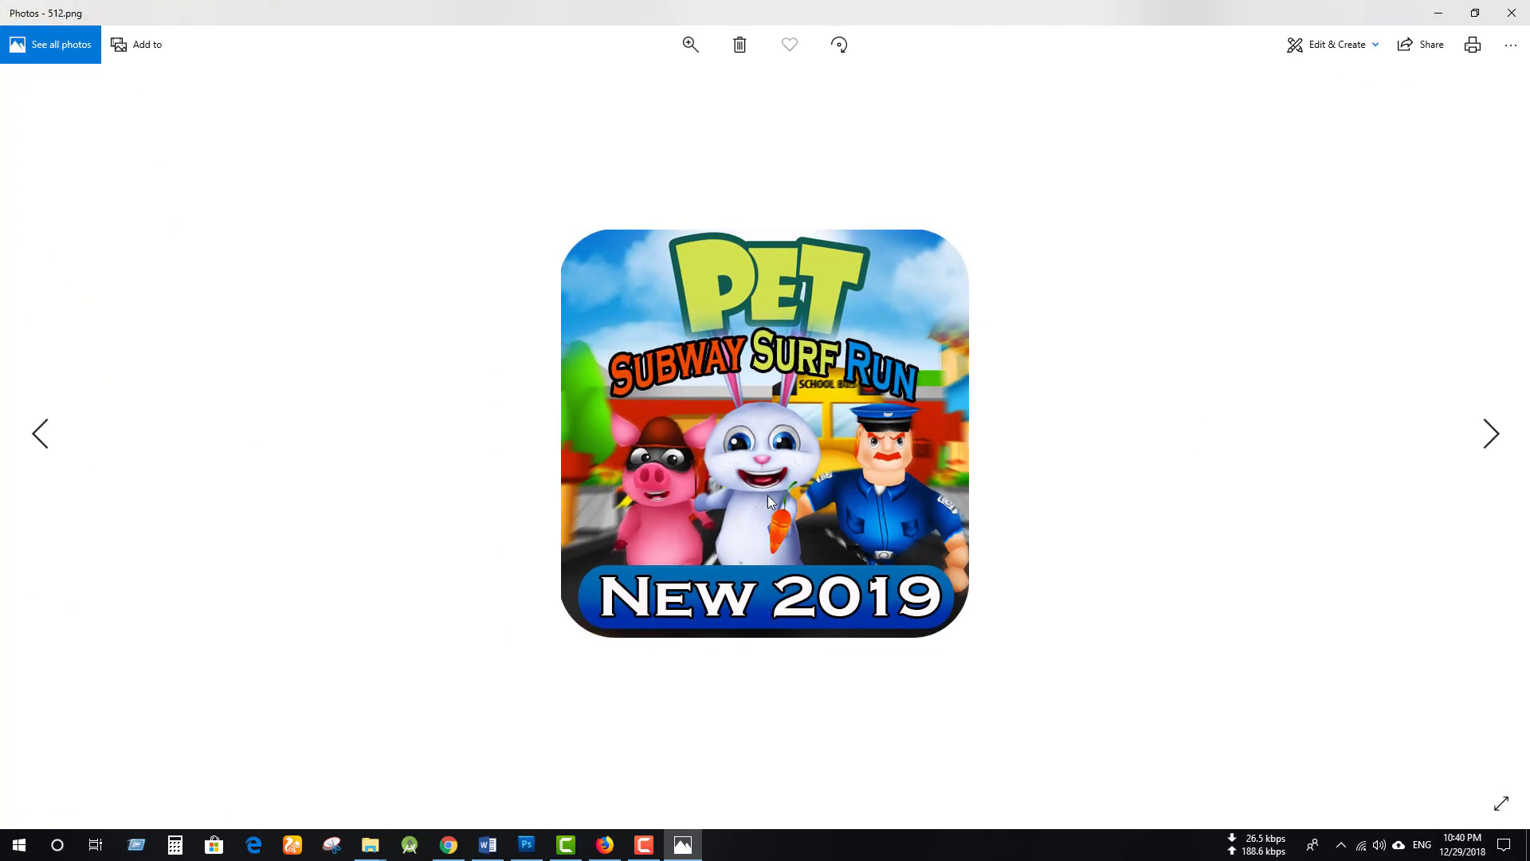
{"action": "left_click", "coordinate": [689, 56]}
{"action": "mouse_move", "coordinate": [632, 91]}
{"action": "left_mouse_down"}
{"action": "mouse_move", "coordinate": [669, 85]}
{"action": "mouse_move", "coordinate": [637, 98]}
{"action": "left_mouse_up"}
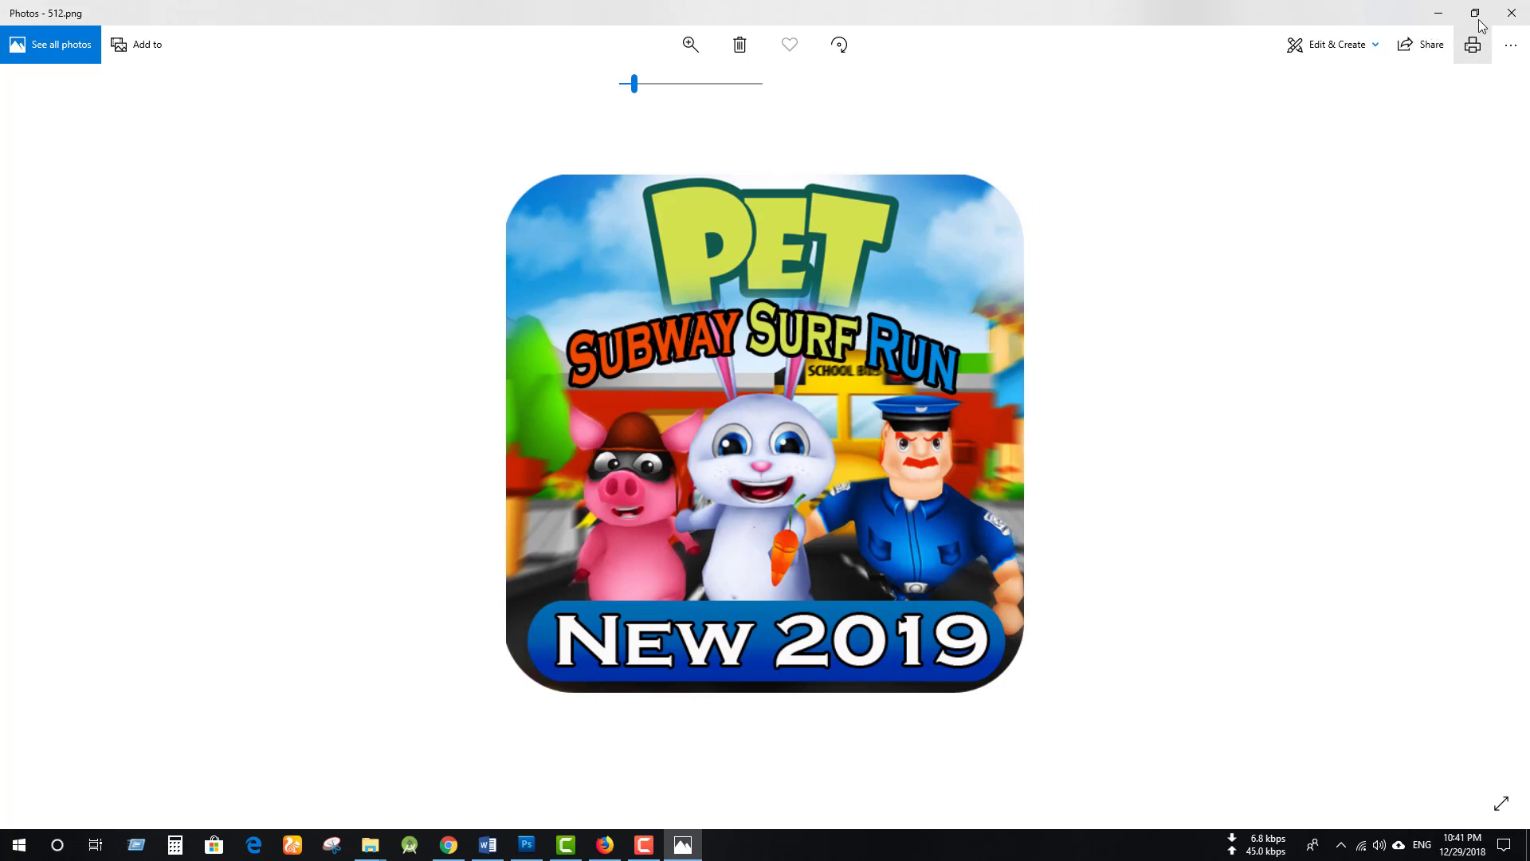
{"action": "left_click", "coordinate": [1512, 13]}
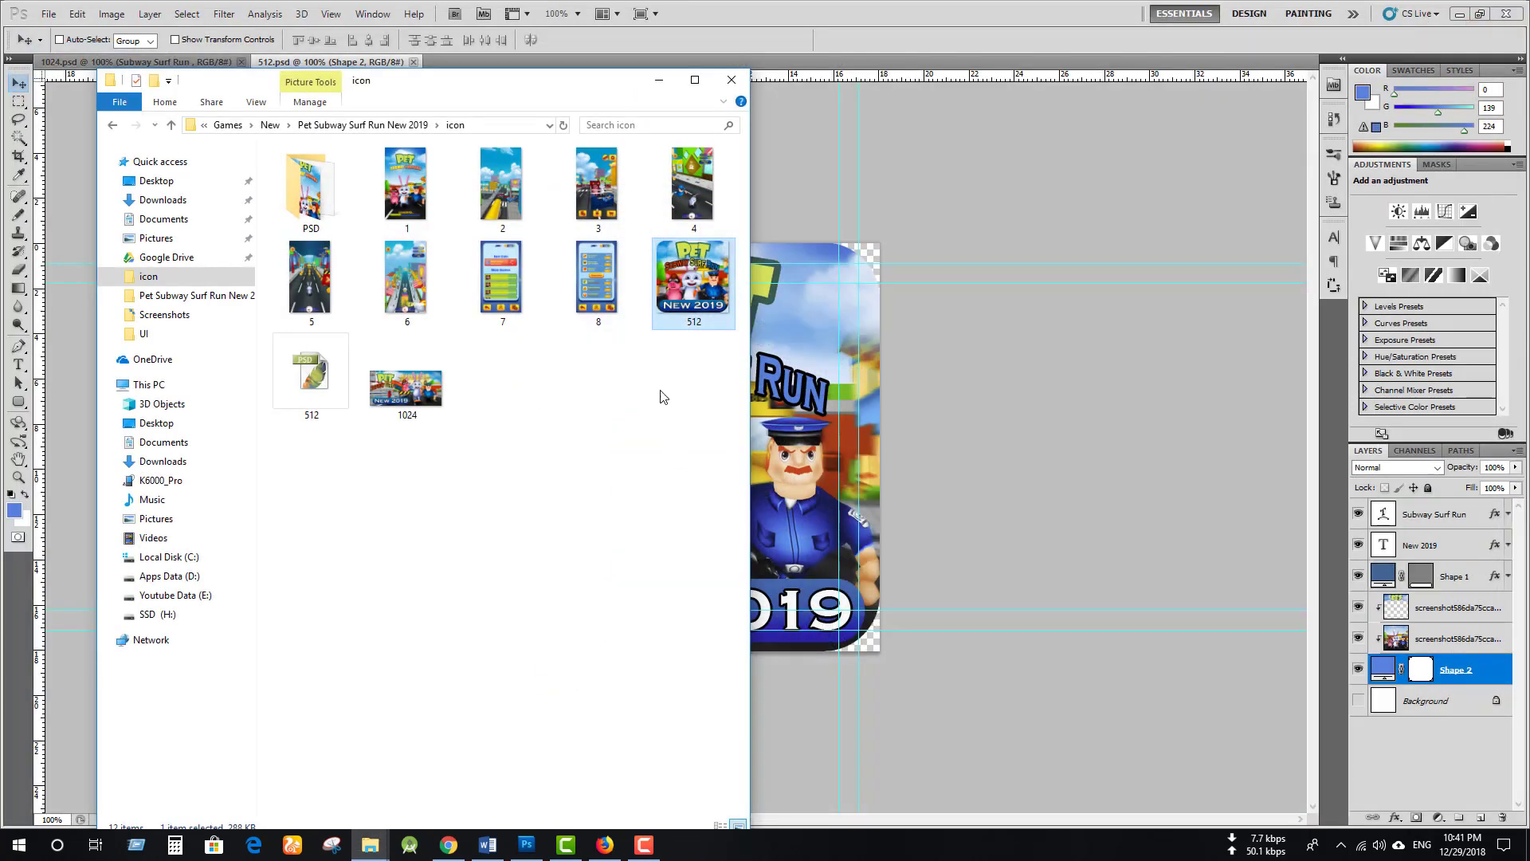
{"action": "left_click", "coordinate": [660, 76]}
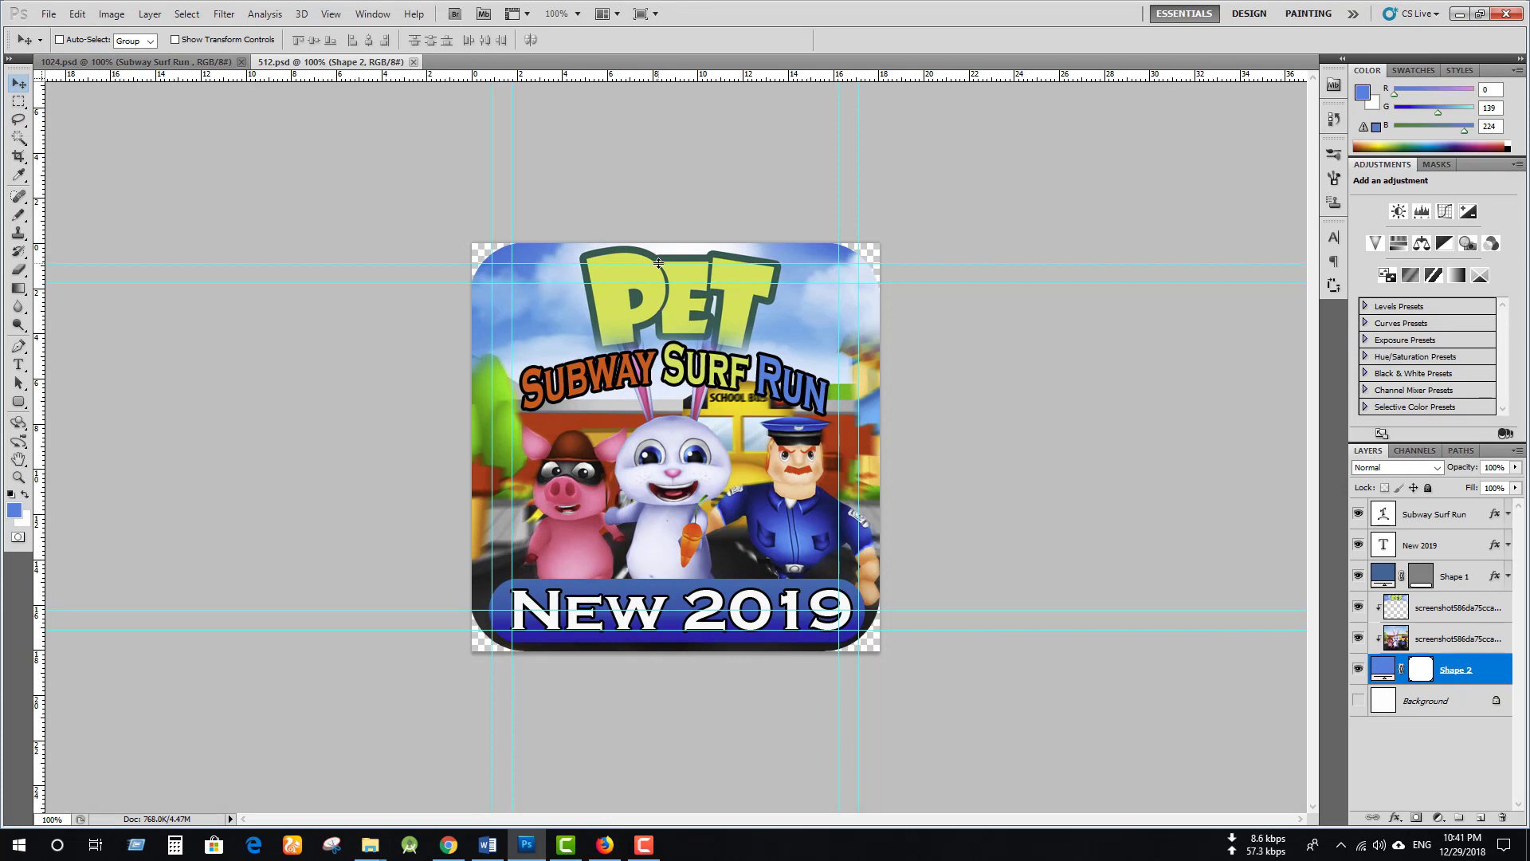
Switch from Photoshop to Chrome and bring up the YouTube video upload page
{"action": "left_click", "coordinate": [1459, 14]}
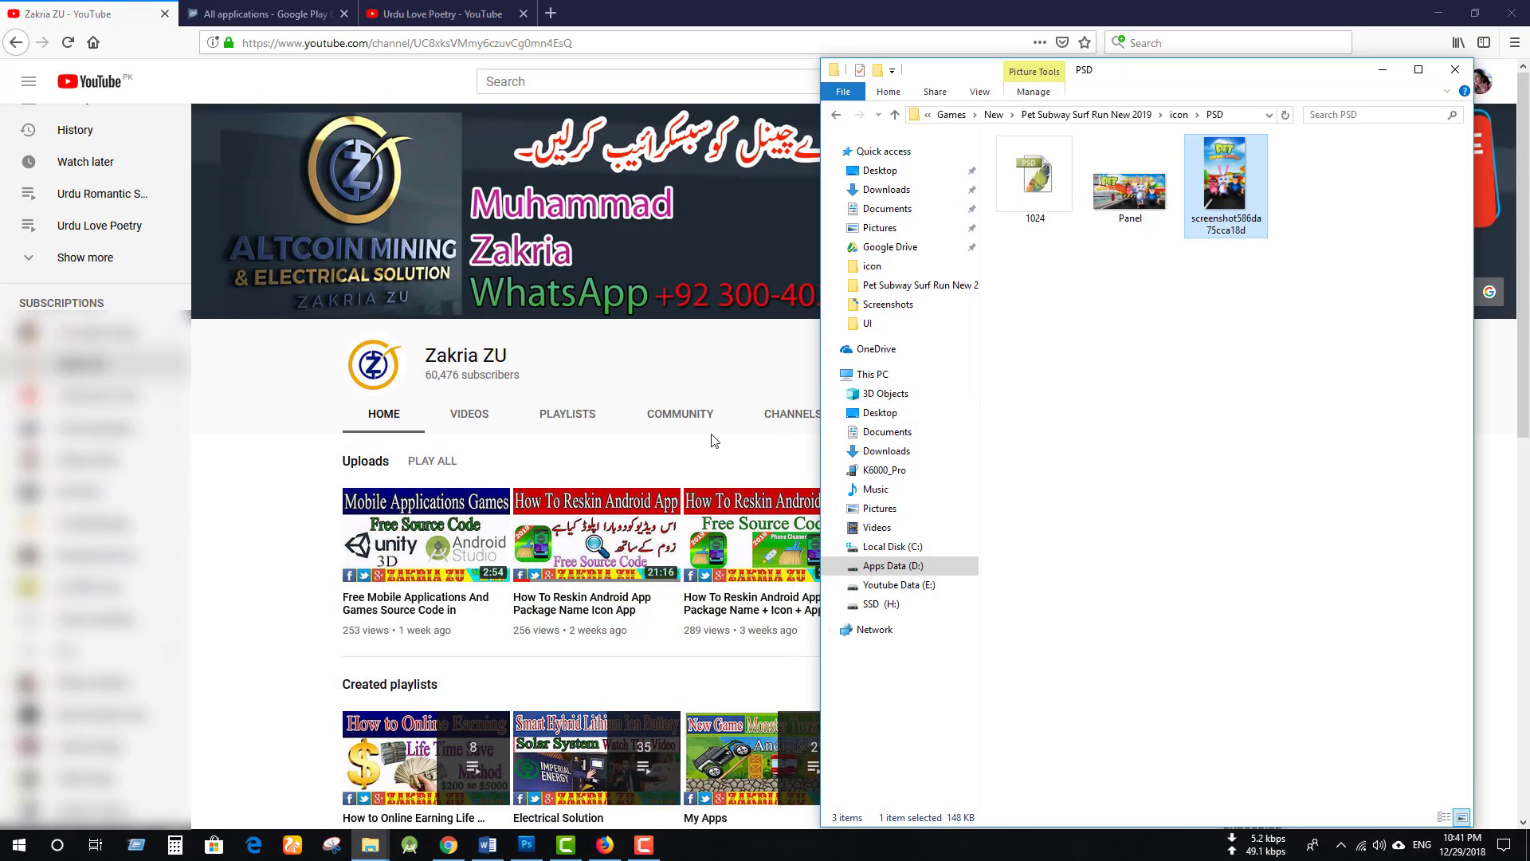
{"action": "left_click", "coordinate": [452, 852]}
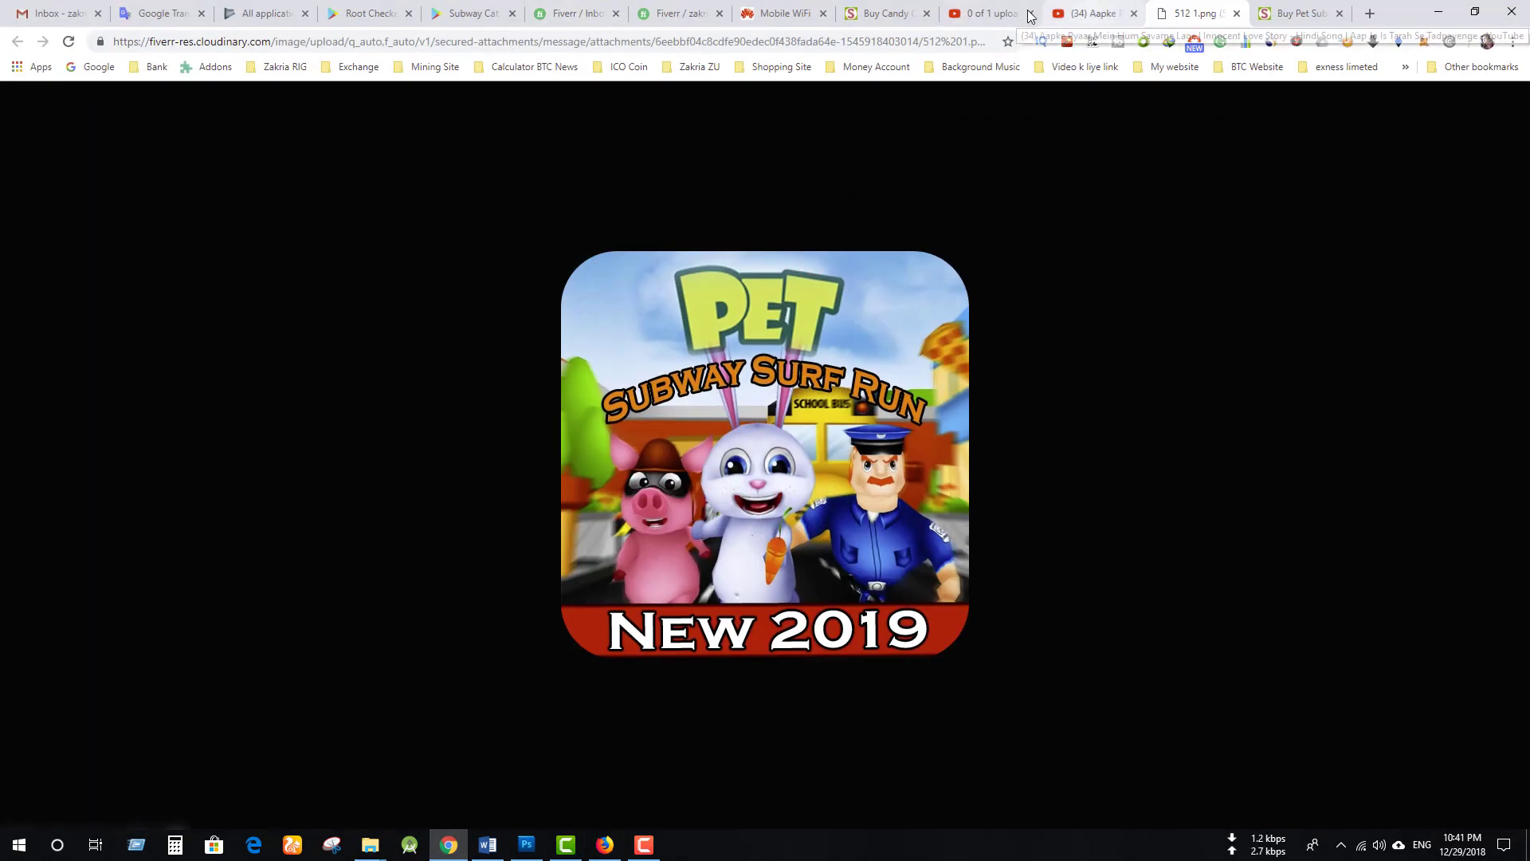
{"action": "left_click", "coordinate": [990, 14]}
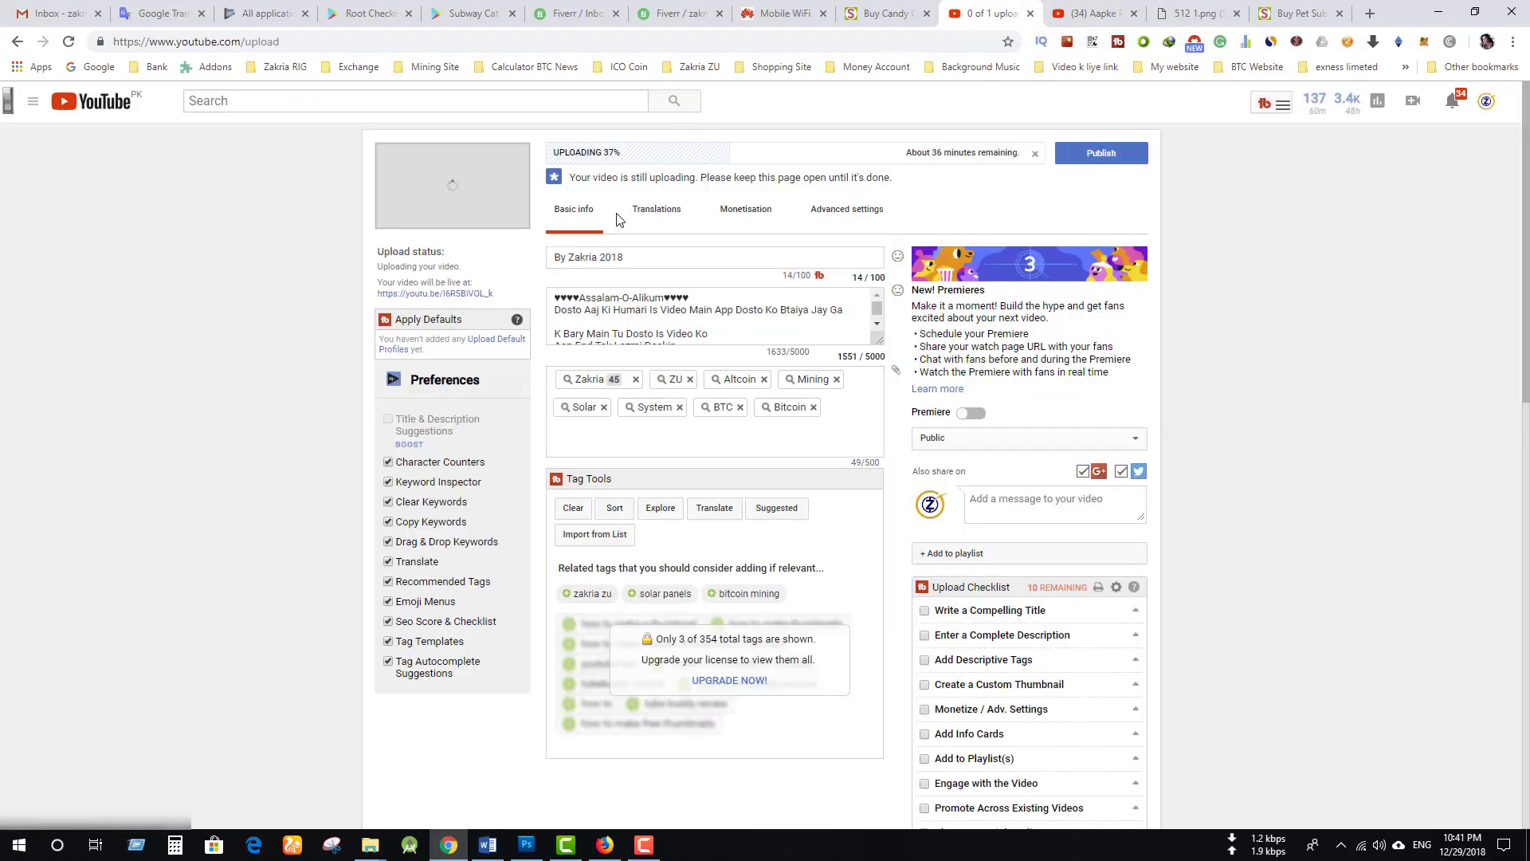